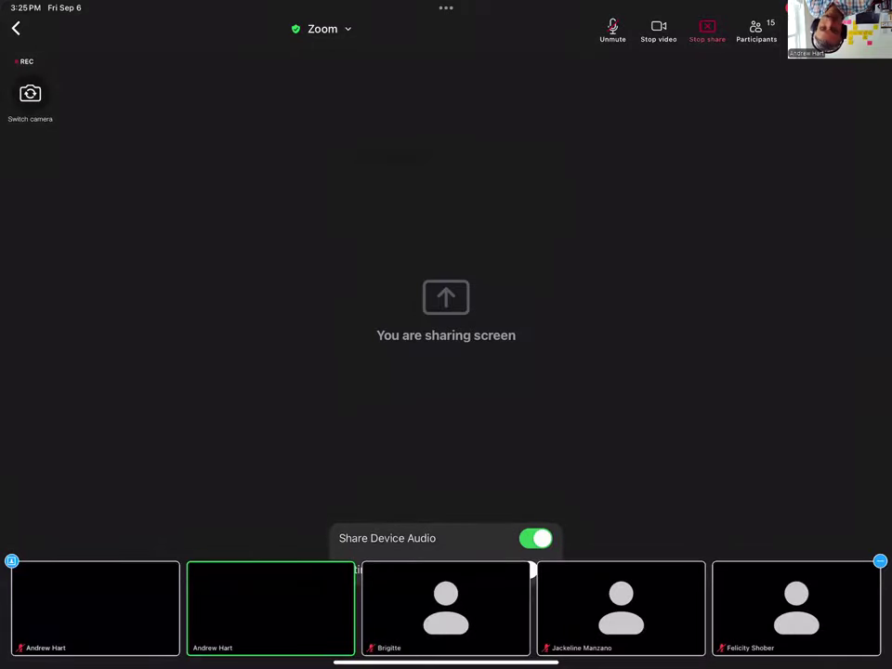
Switch from the Zoom meeting to the Photos app via the App Switcher.
left_click_drag(446, 662, 446, 372)
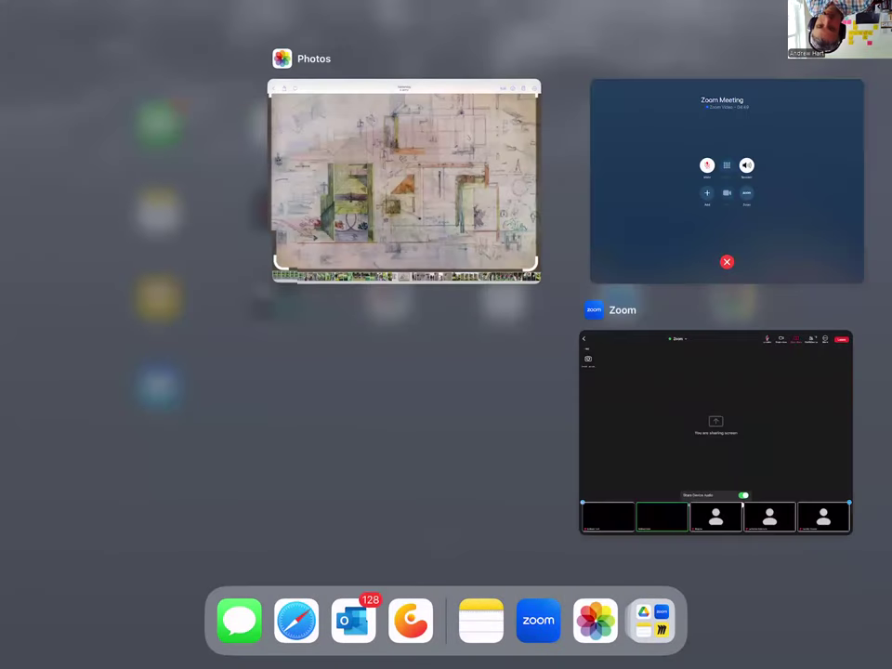
left_click(406, 179)
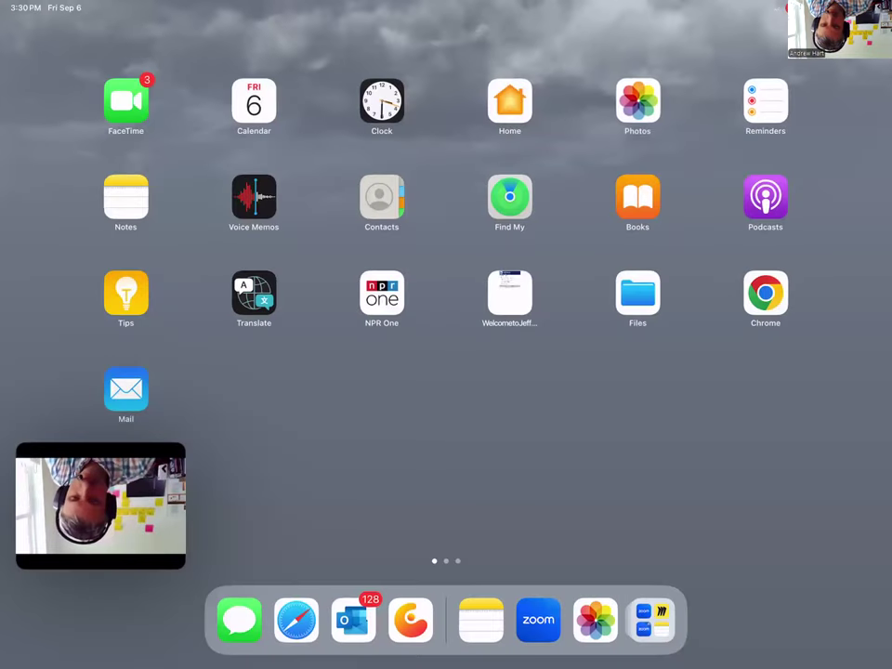
Search Google for 'duckweed' from a new Safari tab.
key("super+t")
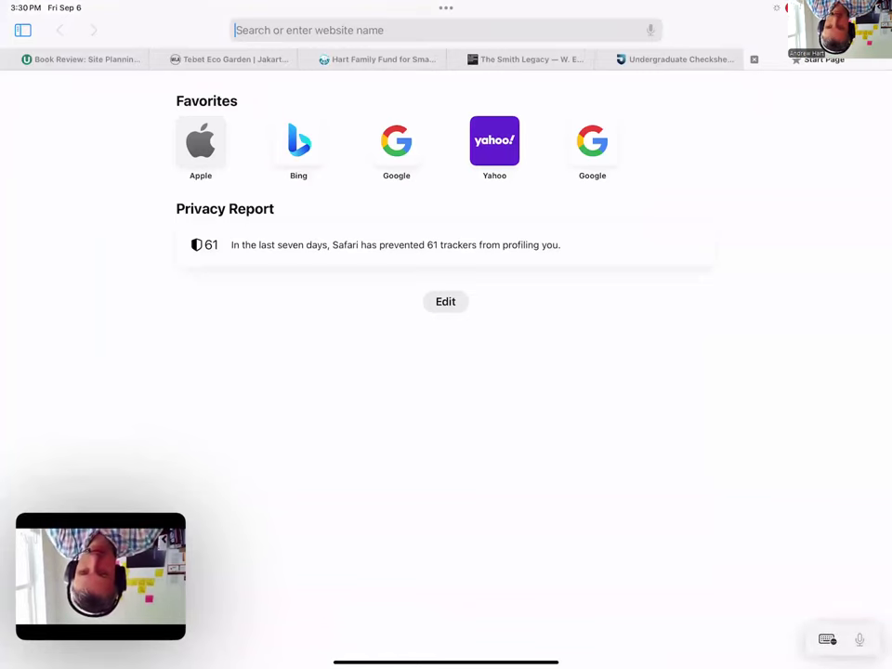
type("duc")
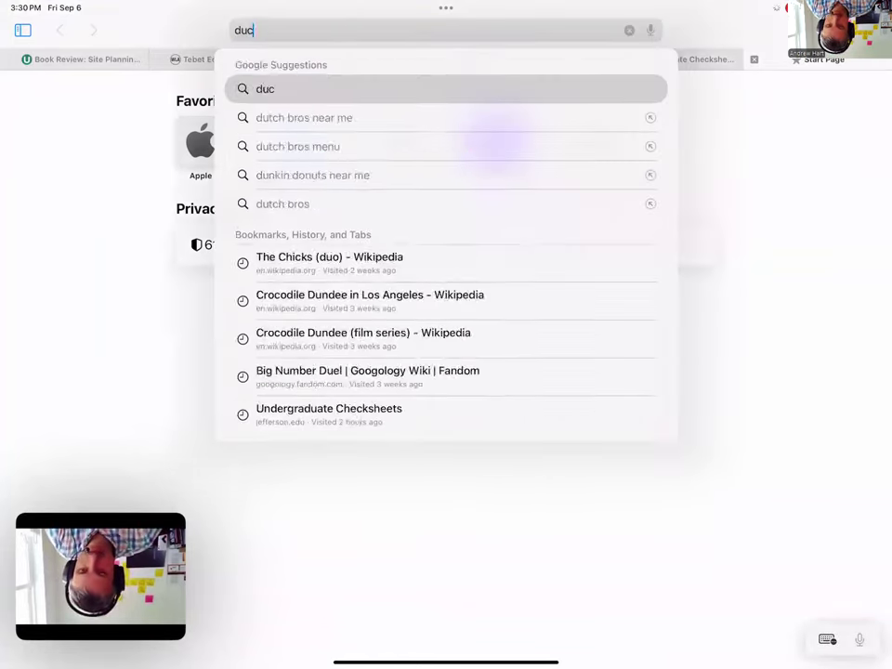
type("kweed")
key("Return")
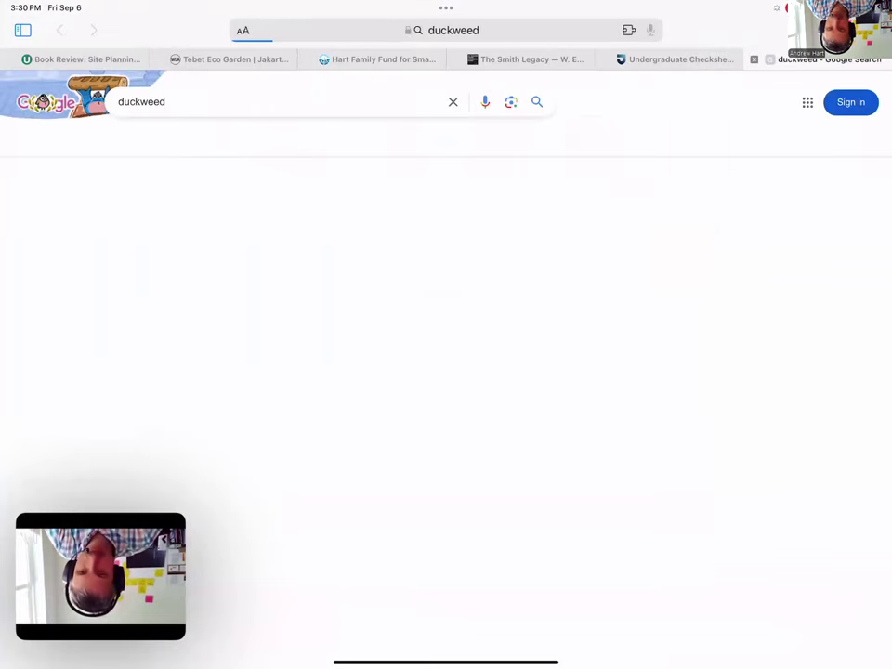
Show duckweed image results and preview the foodnavigator and Nine Mile Creek photos.
left_click(156, 142)
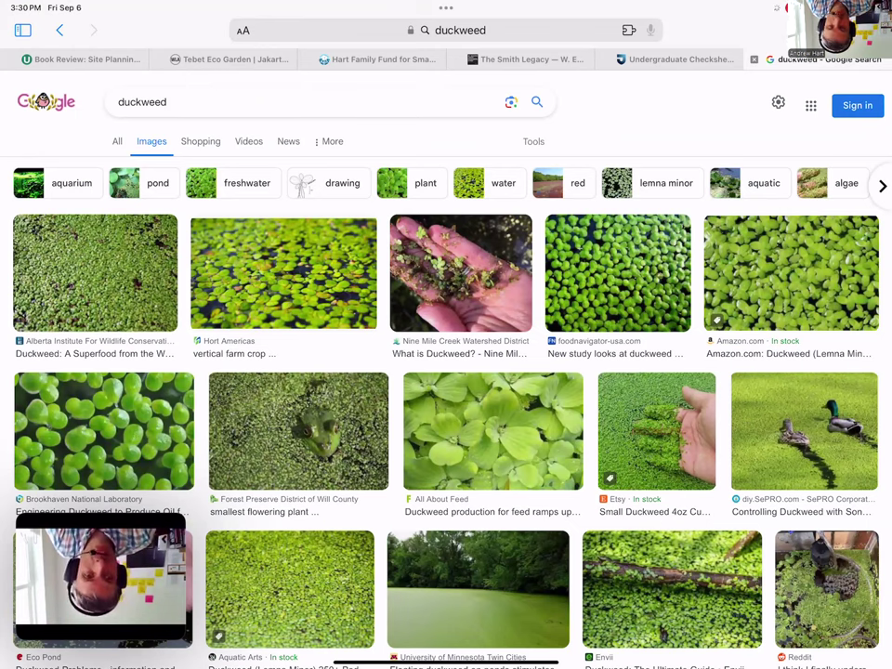
left_click(618, 272)
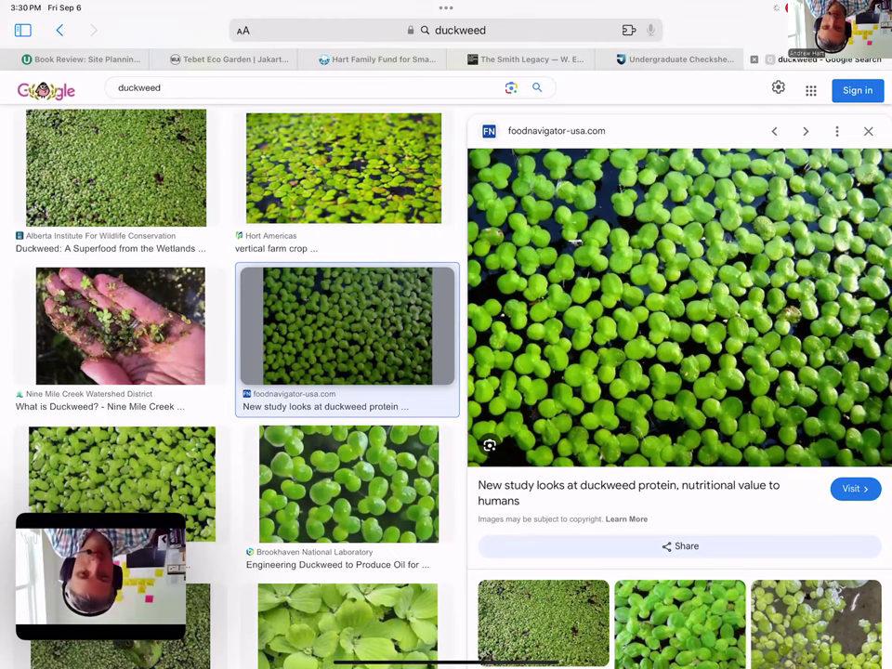
left_click(120, 325)
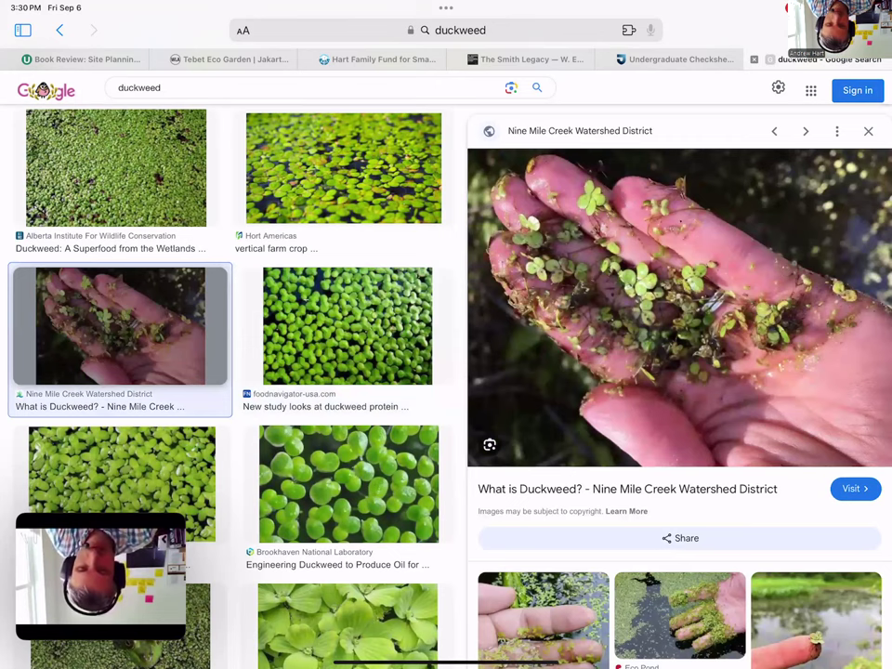
scroll(232, 372, "up", 3)
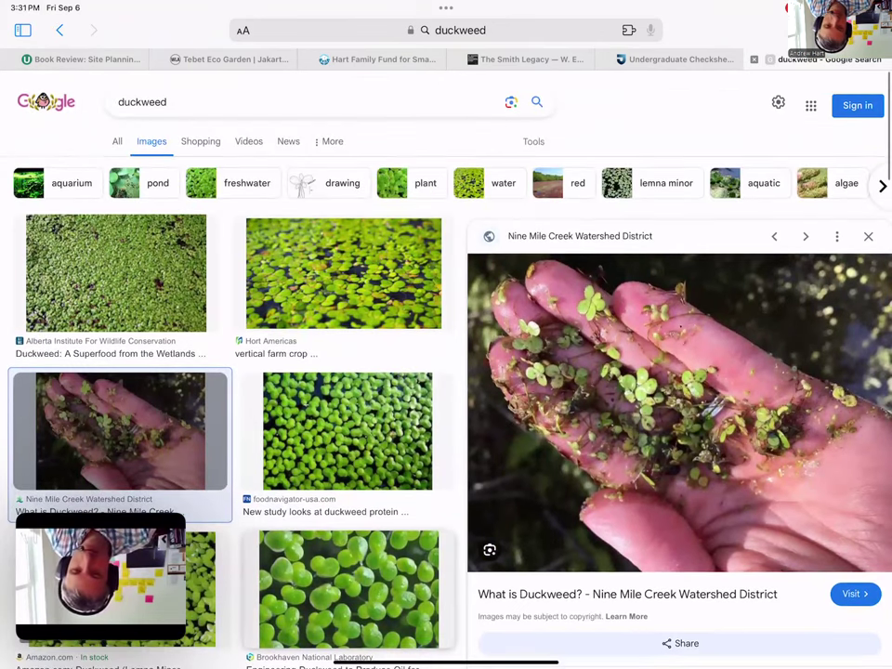
key("Escape")
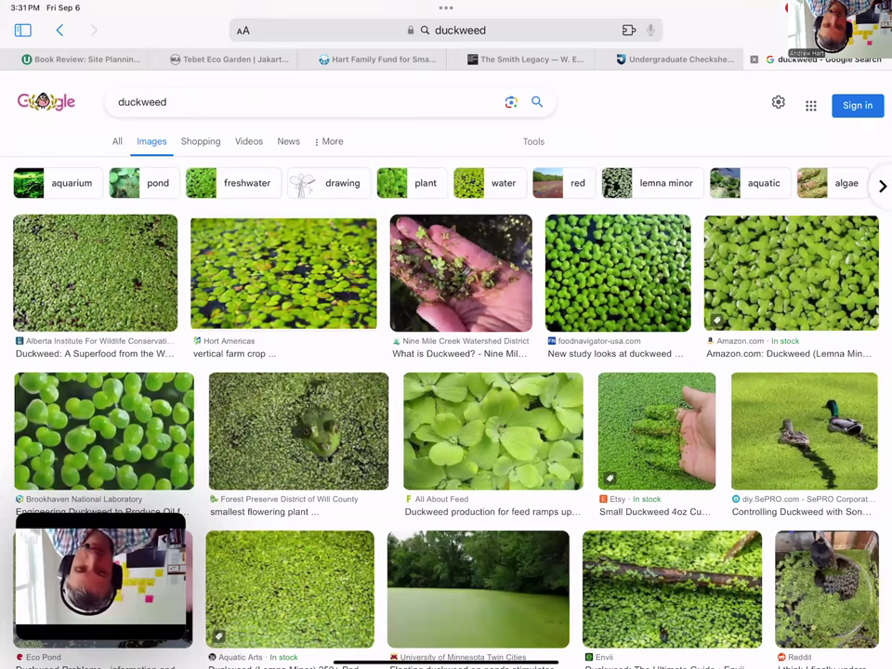
Revisit the foodnavigator image, preview the Audubon fingertip duckweed photo, and bring up open apps.
left_click(618, 273)
right_click(679, 307)
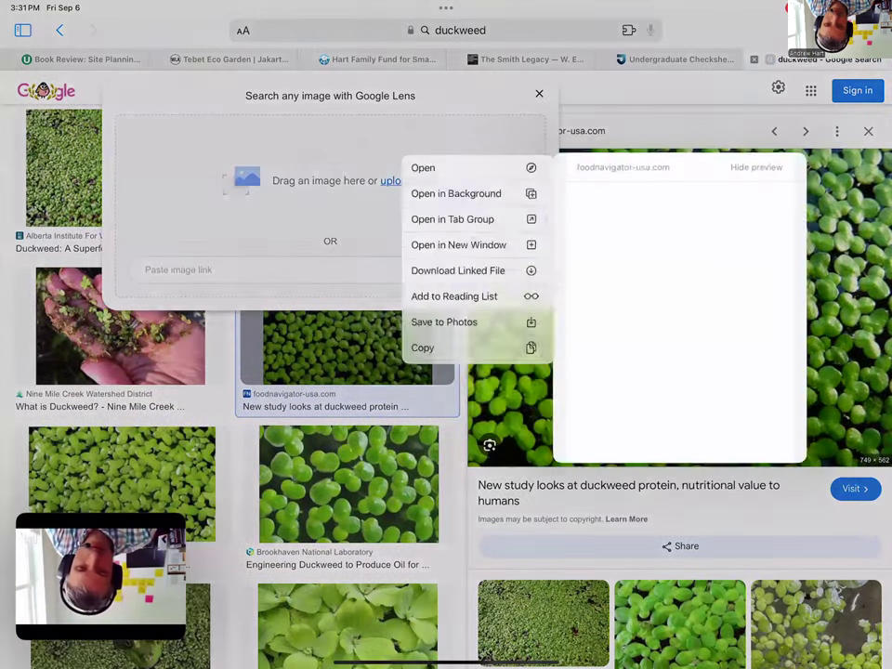
key("Escape")
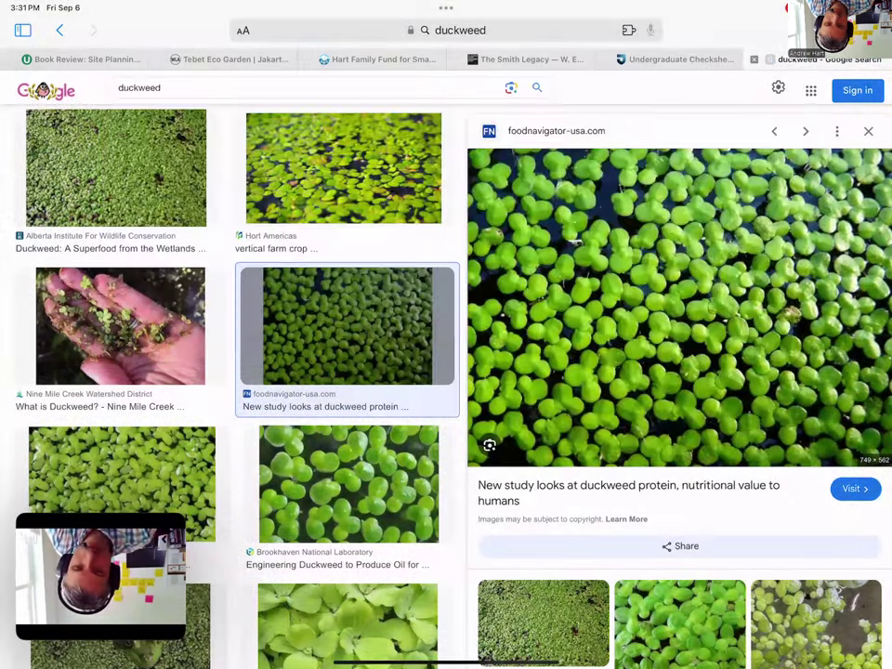
scroll(233, 372, "up", 3)
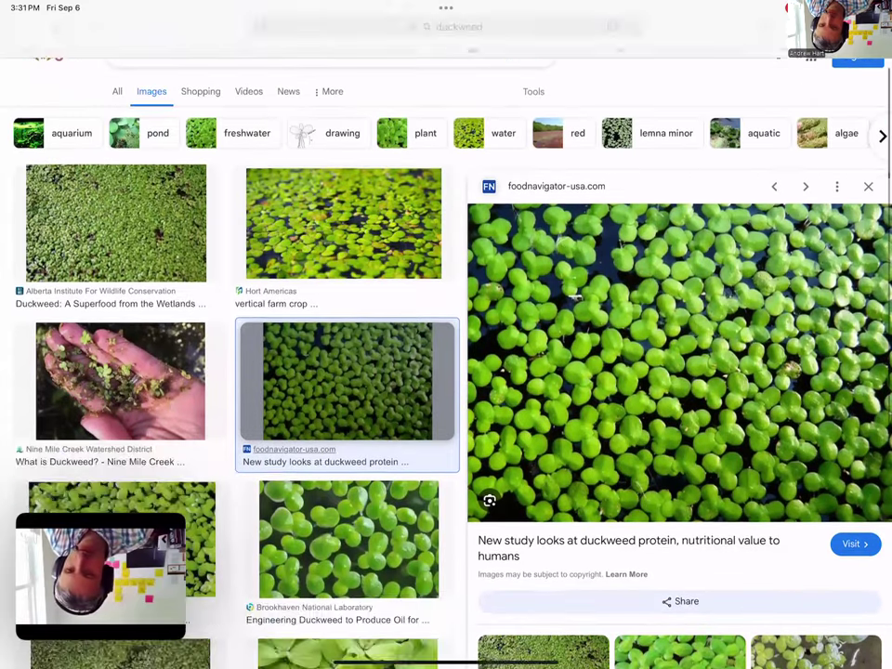
scroll(233, 372, "down", 10)
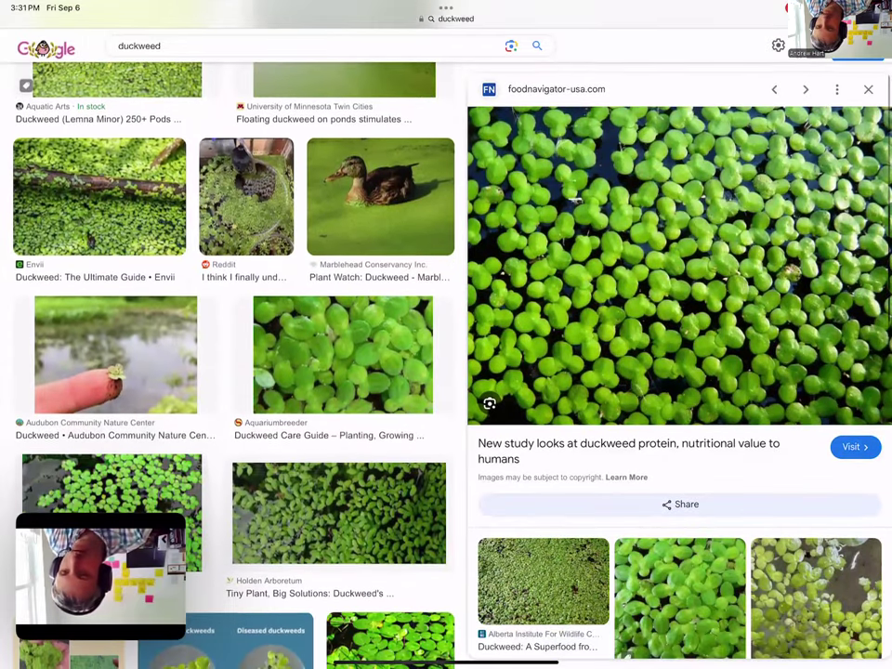
left_click(115, 353)
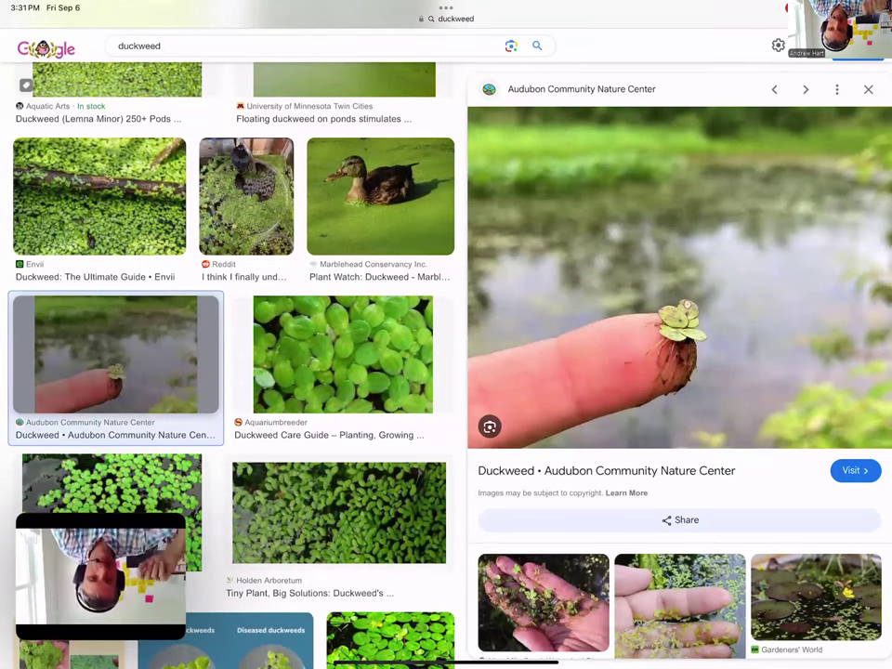
left_click_drag(498, 662, 476, 306)
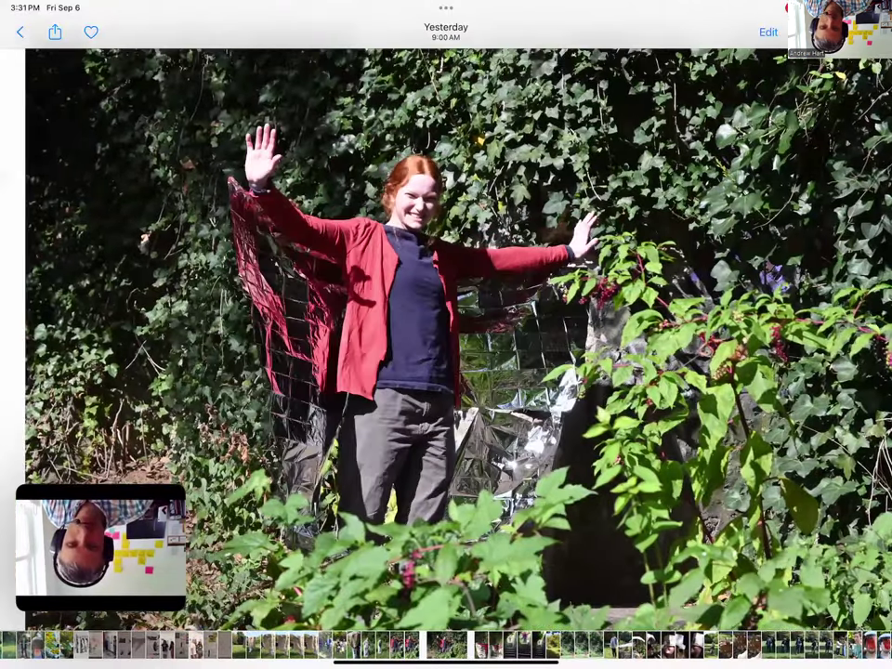
Advance to the photo of the woman holding out the foil sheet.
left_click_drag(576, 335, 232, 335)
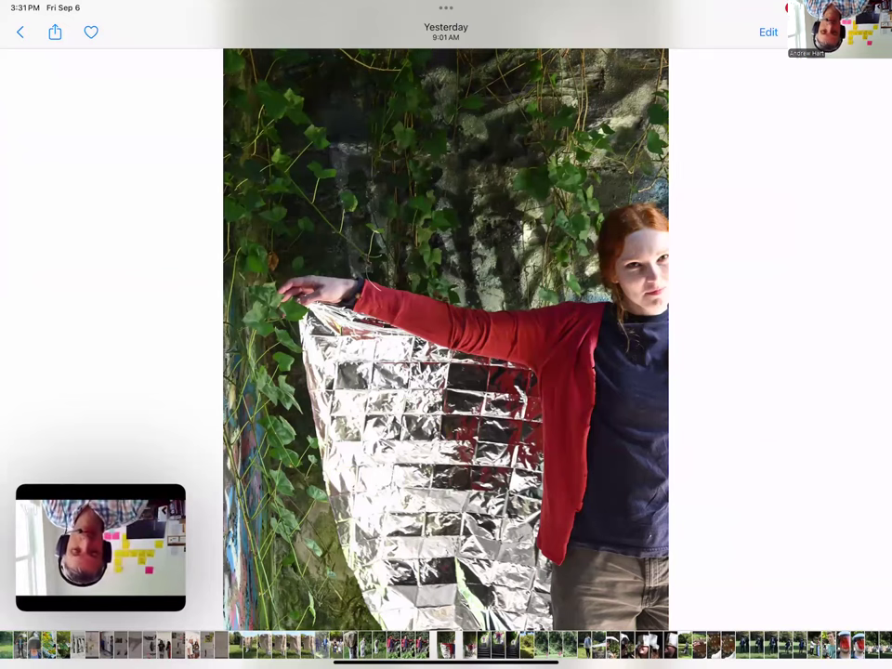
Flip through the staircase shots forward to the sunny meadow before a wall of trees.
left_click_drag(650, 335, 139, 334)
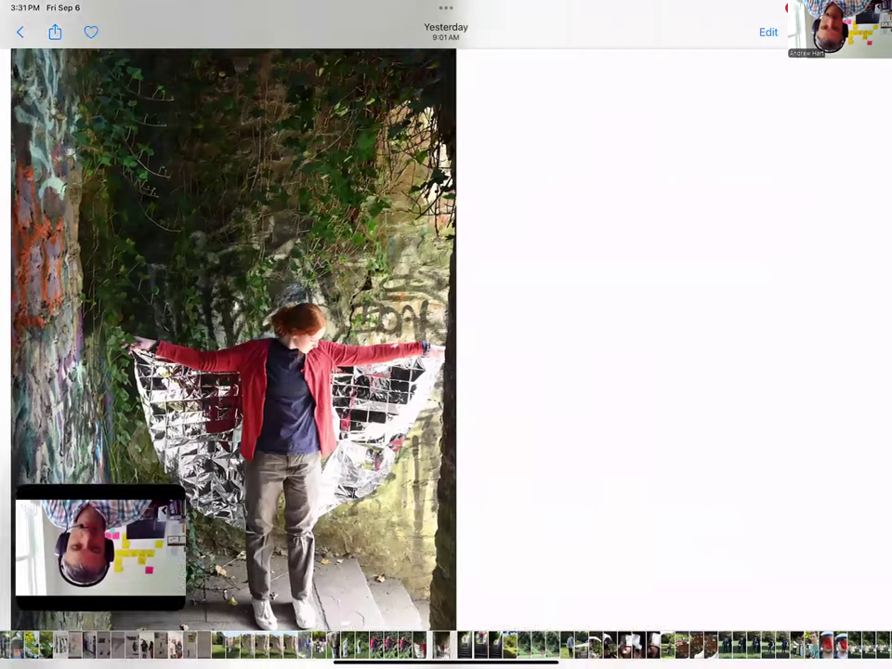
left_click_drag(651, 334, 186, 334)
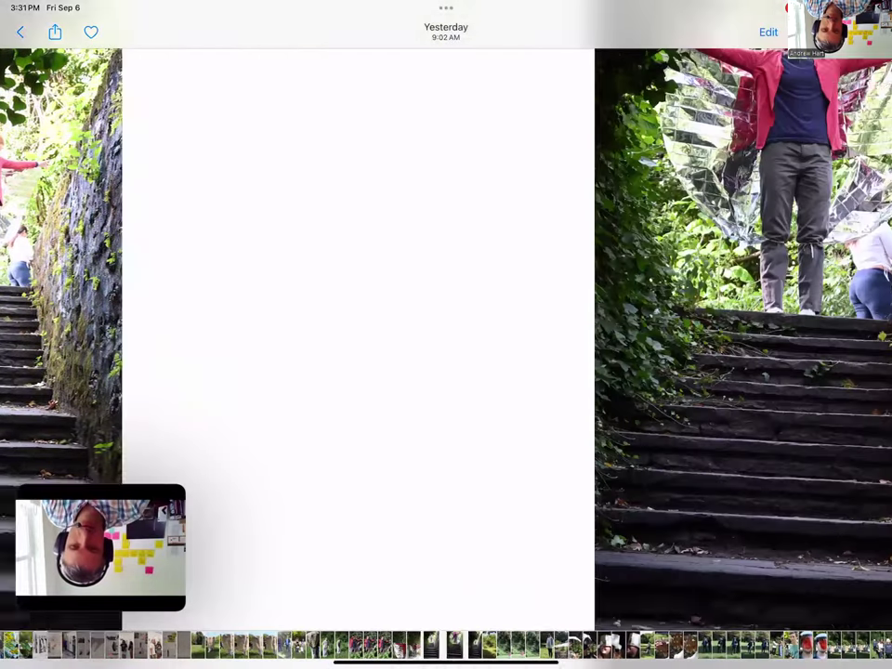
left_click_drag(279, 335, 697, 335)
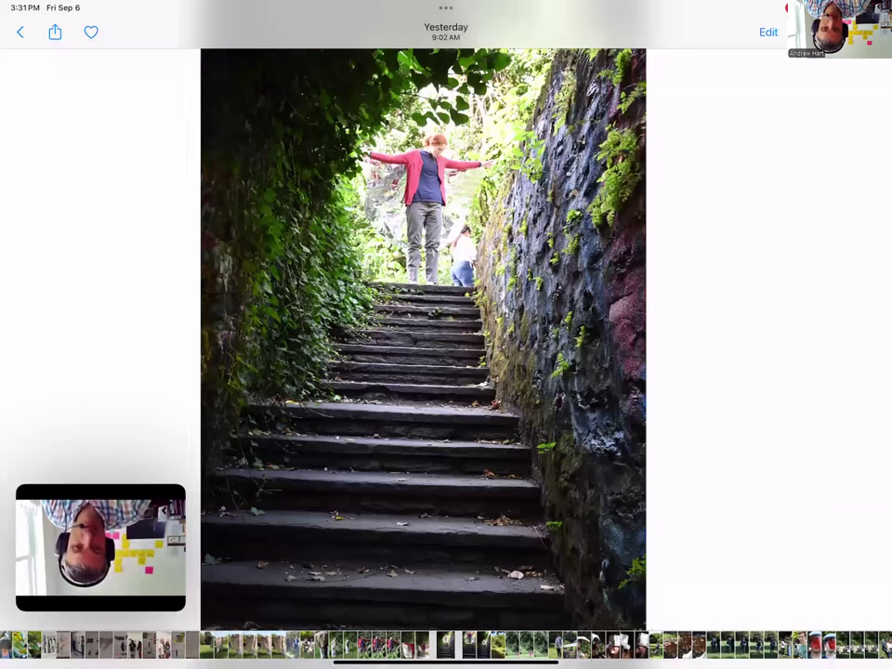
left_click_drag(576, 334, 186, 335)
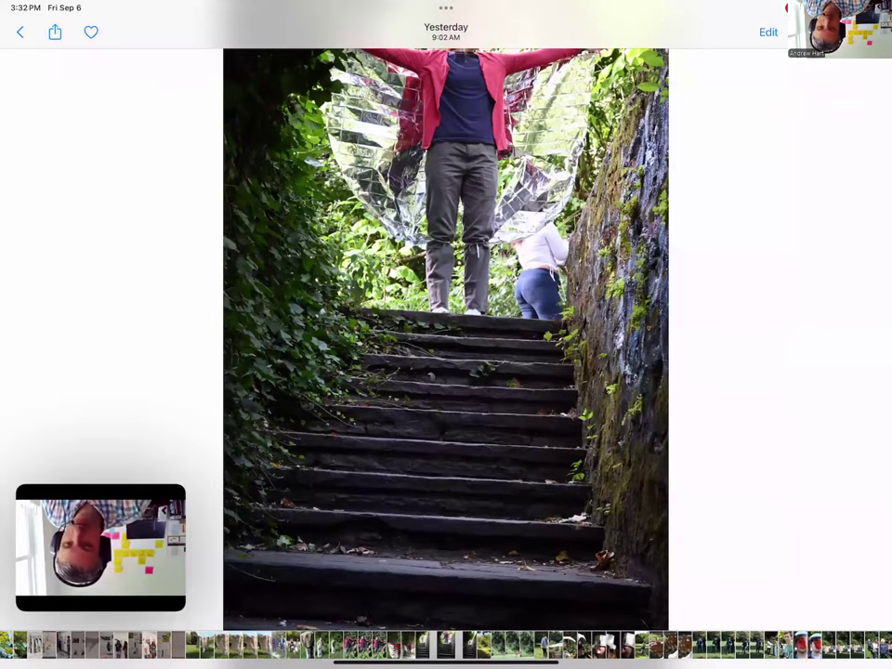
left_click_drag(577, 335, 390, 334)
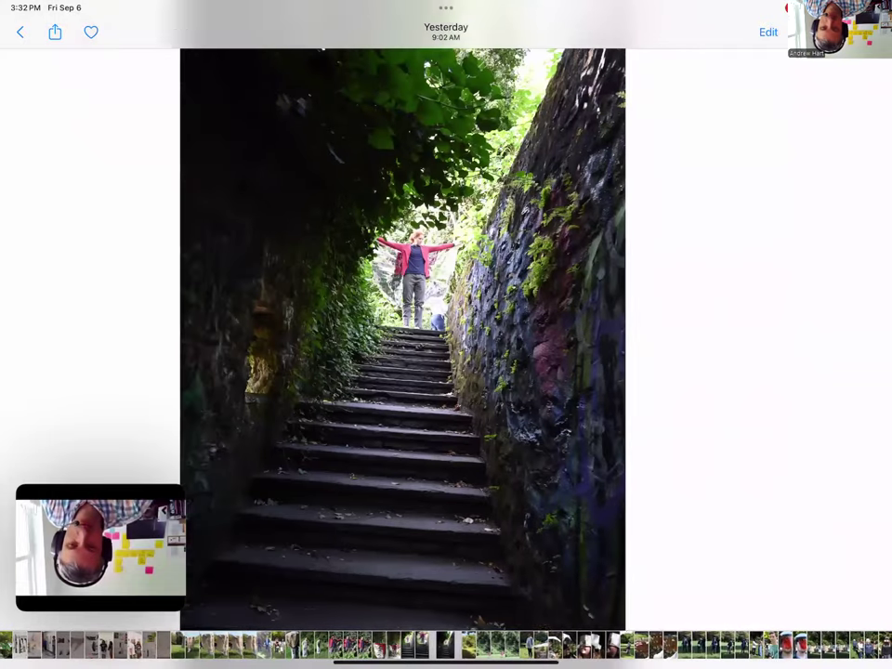
left_click_drag(576, 335, 140, 334)
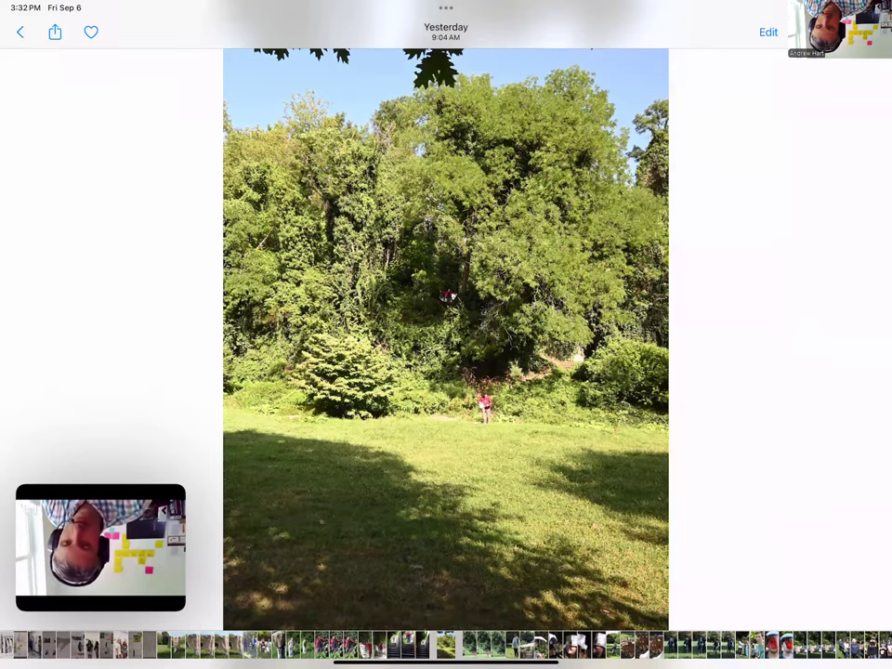
Switch back to the Zoom meeting with screen sharing and participant tiles visible.
left_click_drag(446, 661, 446, 372)
left_click(720, 179)
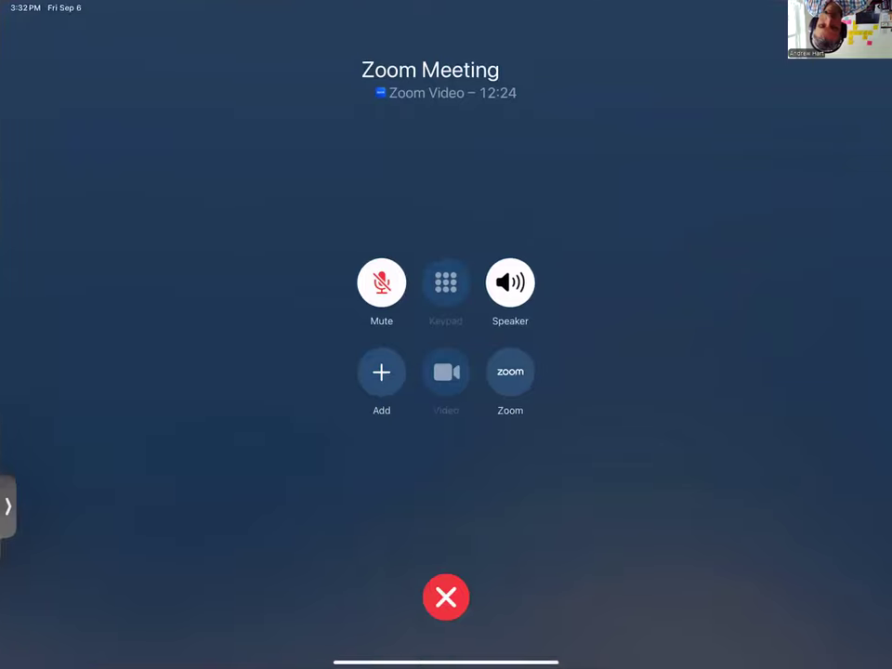
left_click_drag(446, 662, 446, 372)
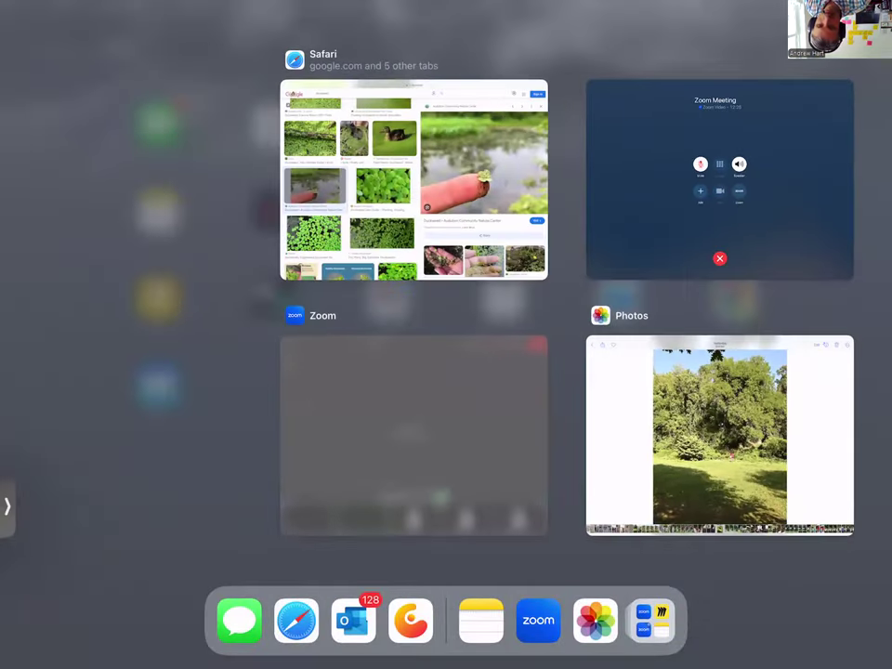
left_click(413, 434)
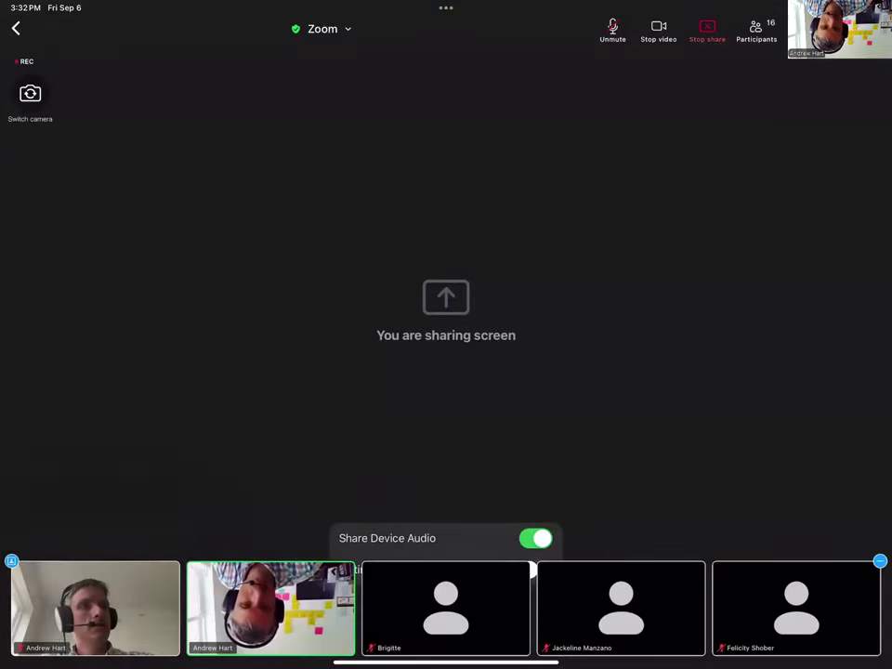
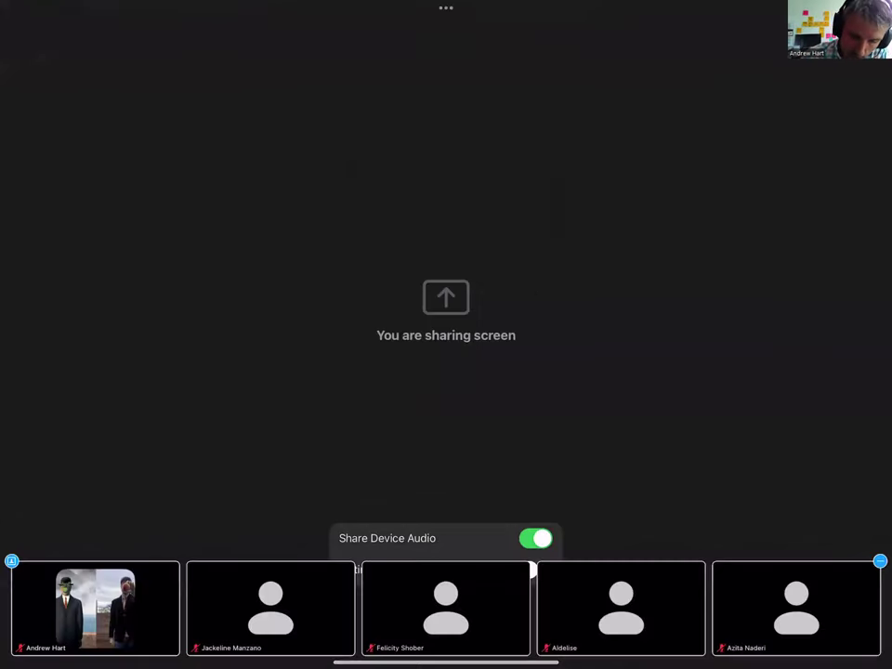
Leave Zoom's screen-share view and return to the open Unincumbered drawing in Concepts.
left_click_drag(446, 662, 446, 372)
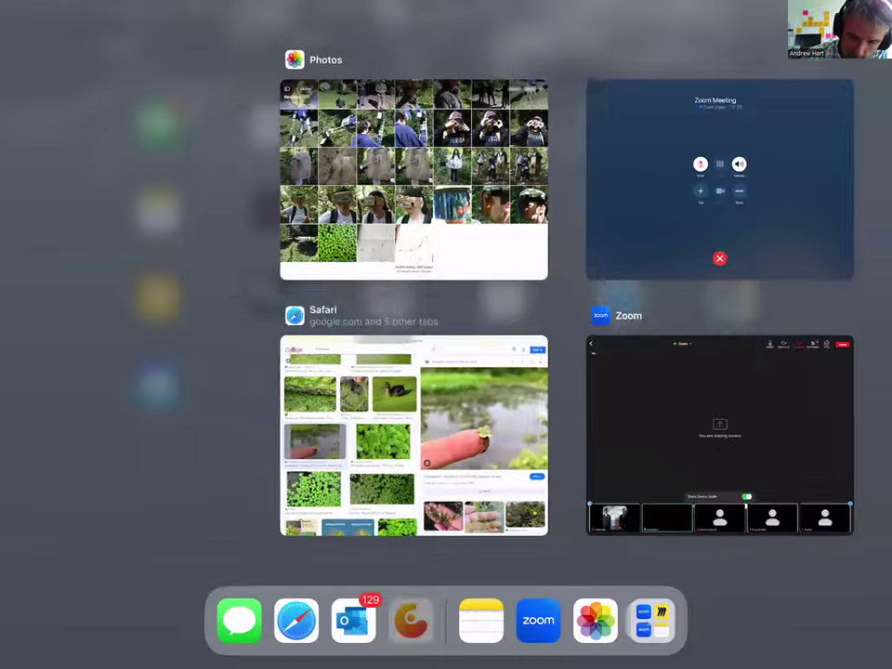
left_click(410, 621)
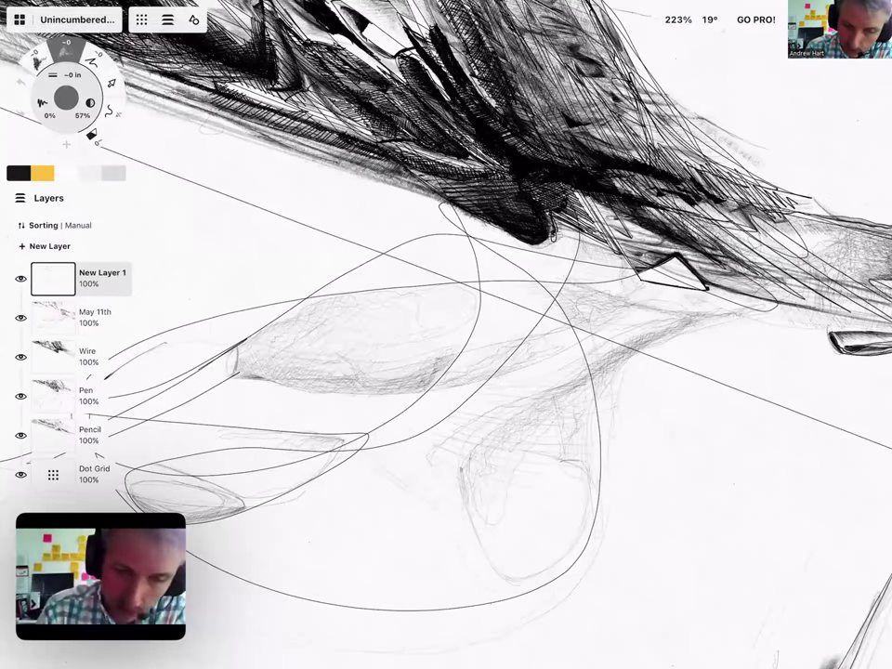
Close the sketch and open the Delaware Valley Map drawing from New Folder.
left_click(19, 18)
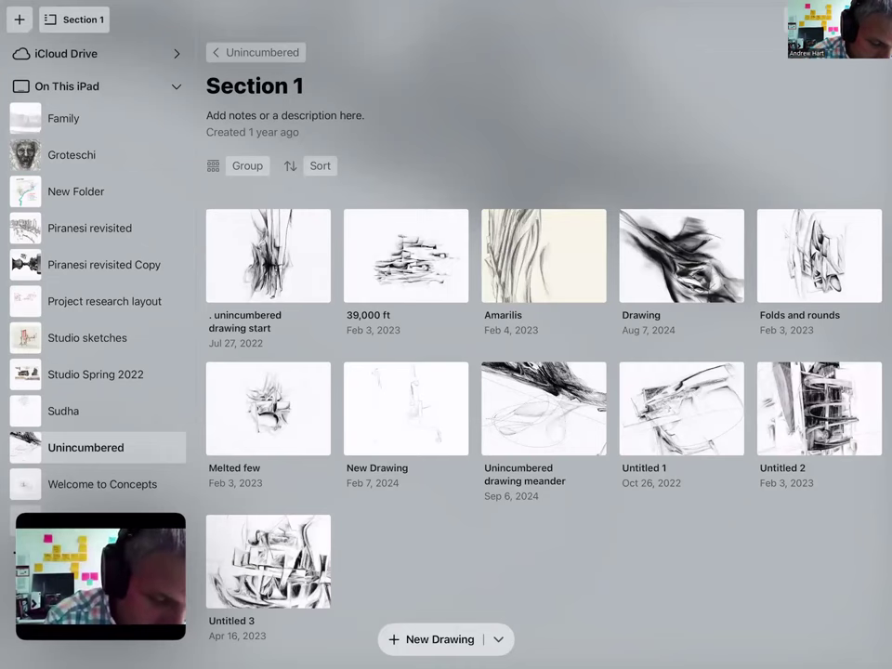
left_click(77, 191)
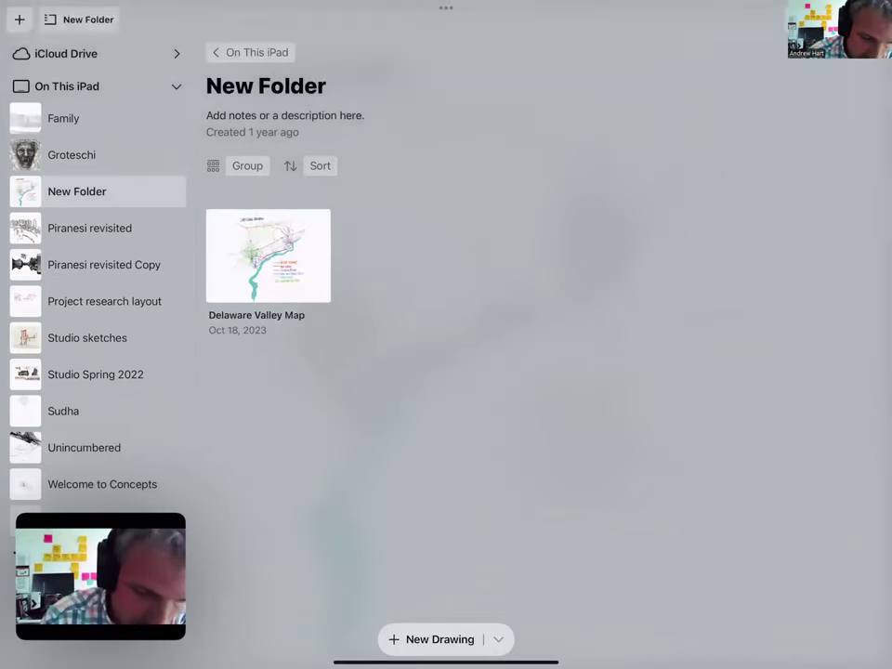
left_click(267, 256)
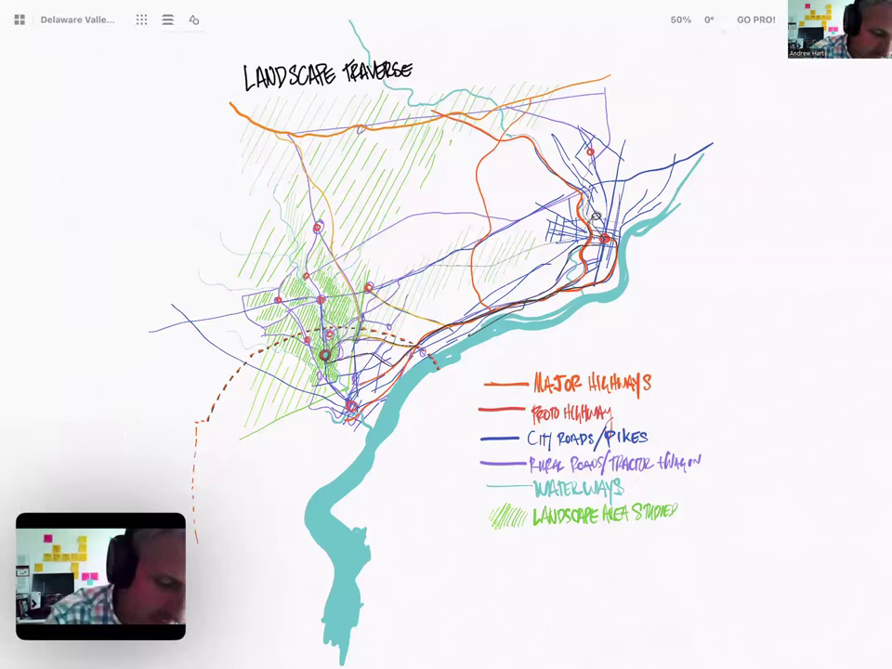
Close the map and bring up the Studio sketches folder's drawings.
left_click(18, 20)
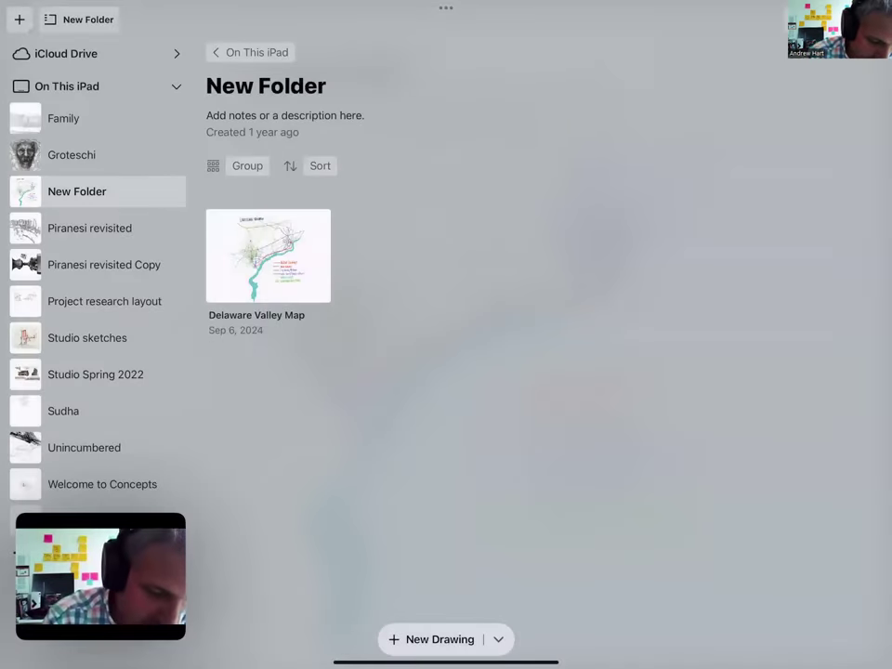
scroll(93, 279, "down", 1)
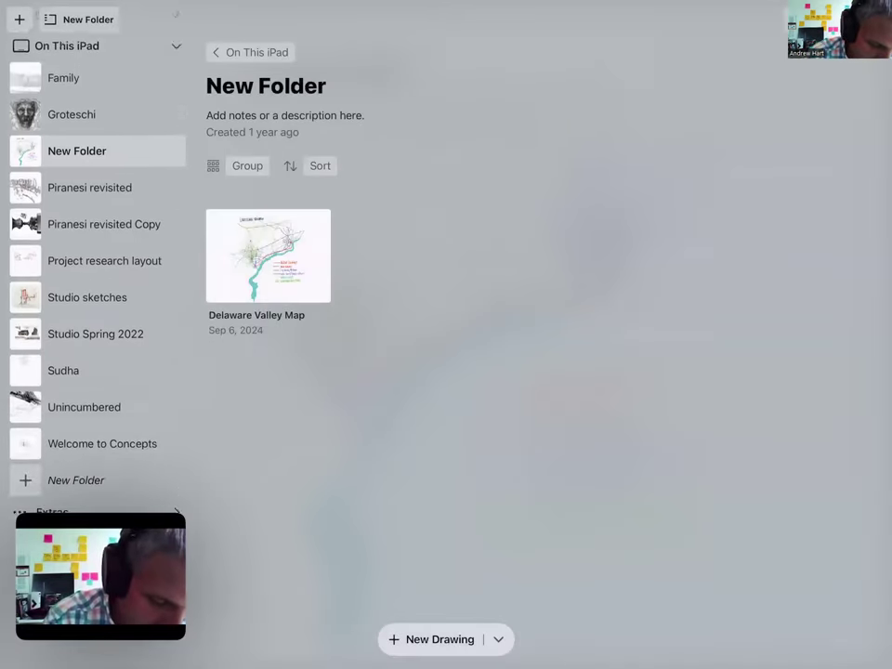
left_click_drag(87, 337, 87, 337)
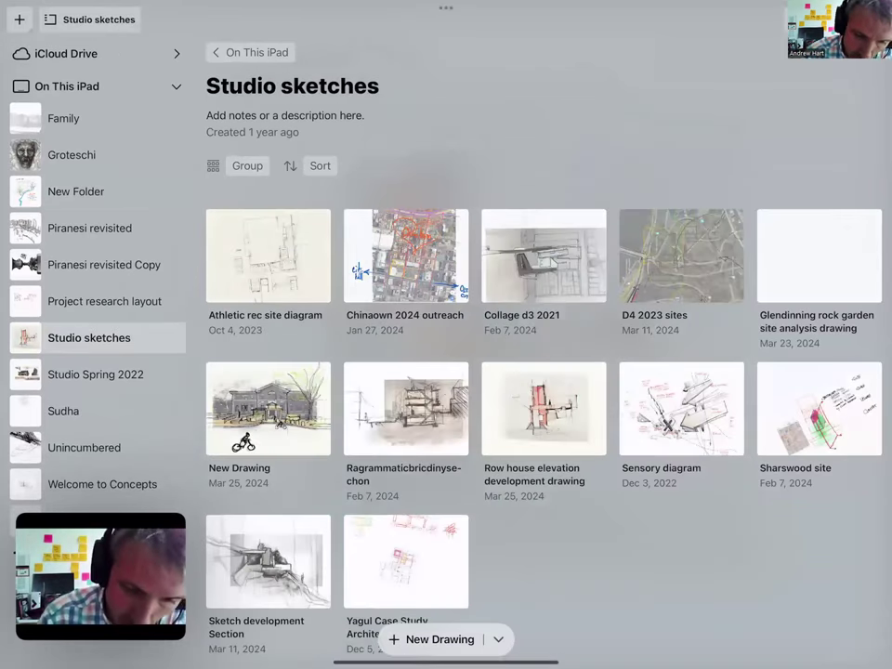
left_click(406, 255)
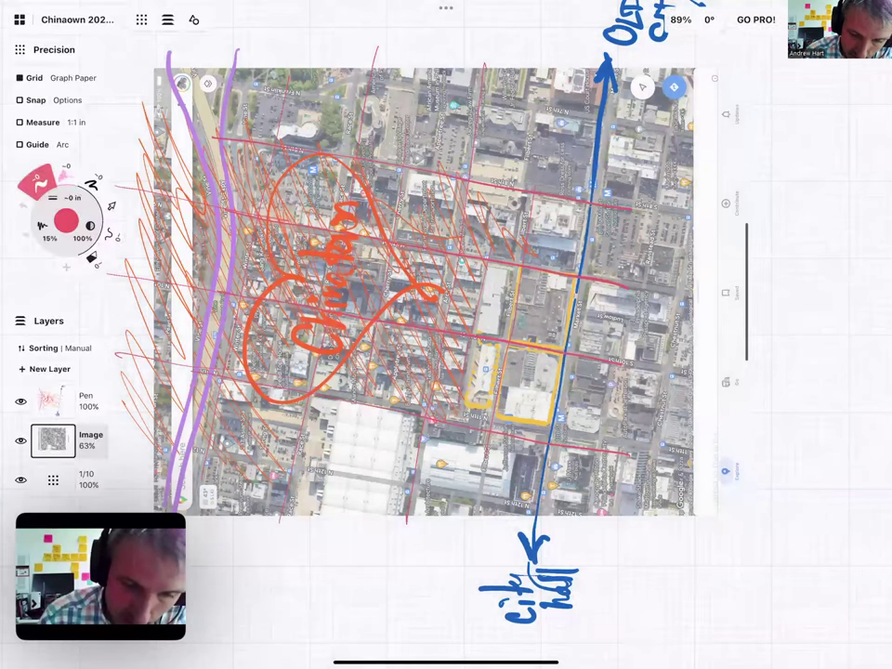
left_click(20, 401)
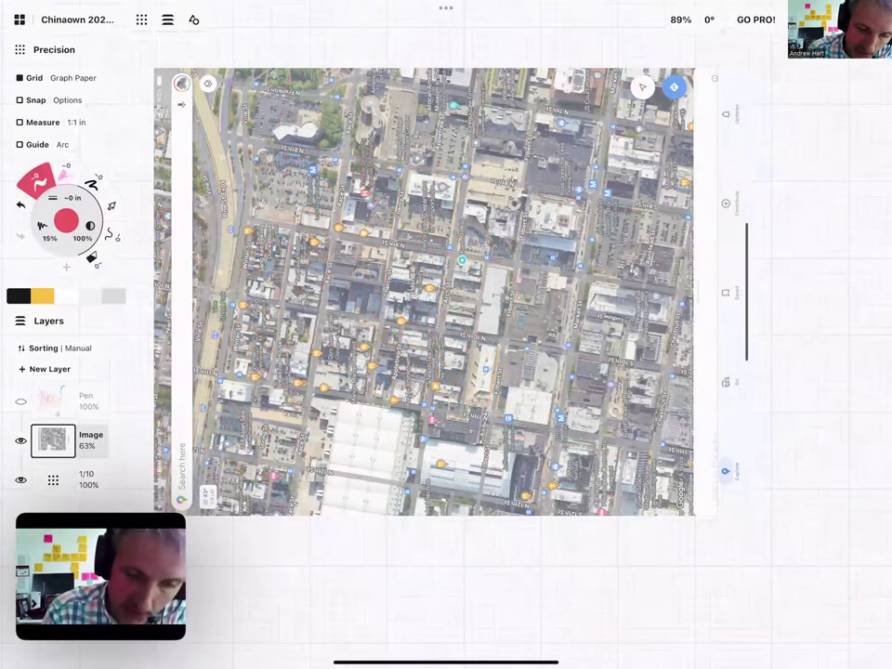
left_click(20, 401)
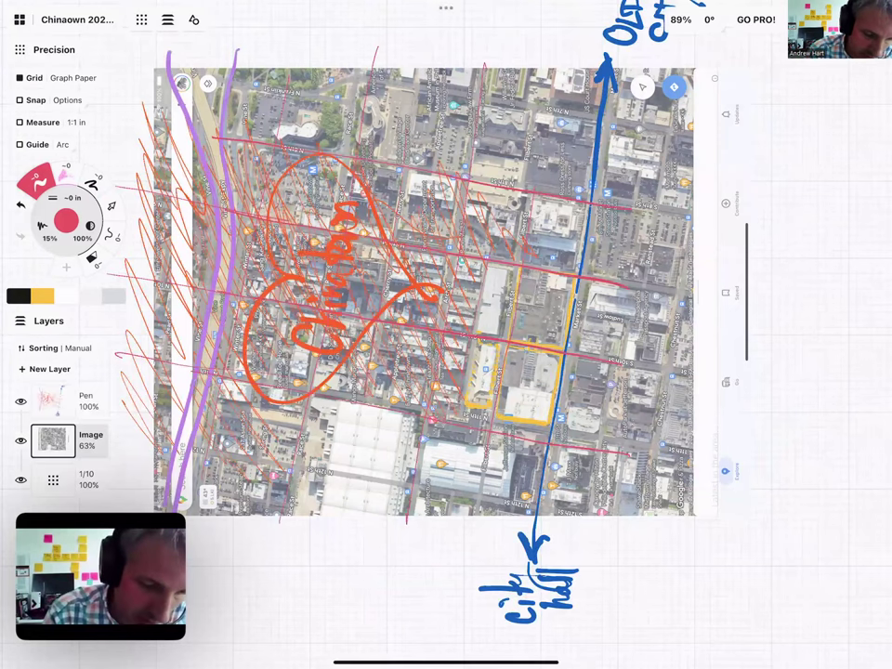
left_click(20, 441)
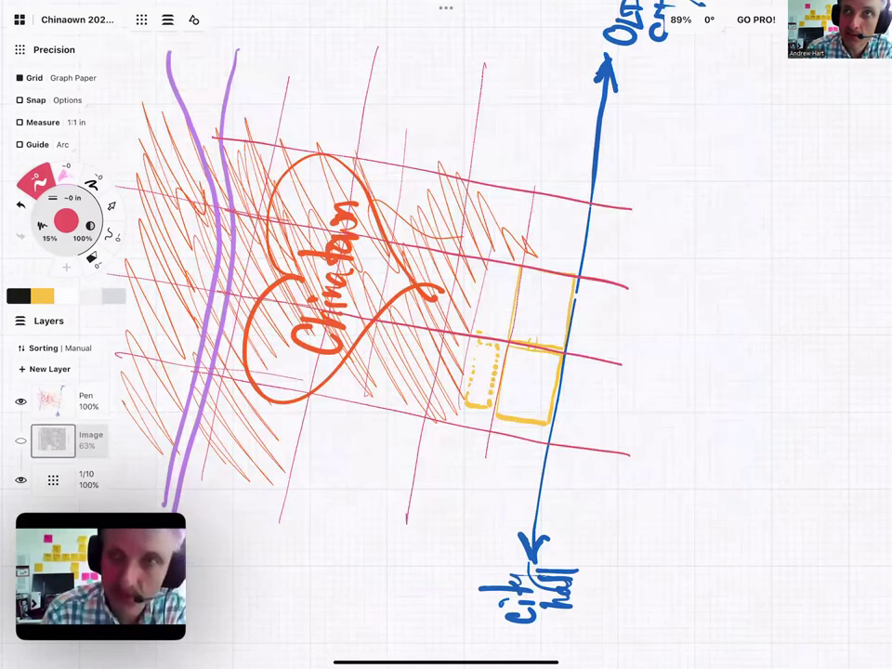
left_click(21, 440)
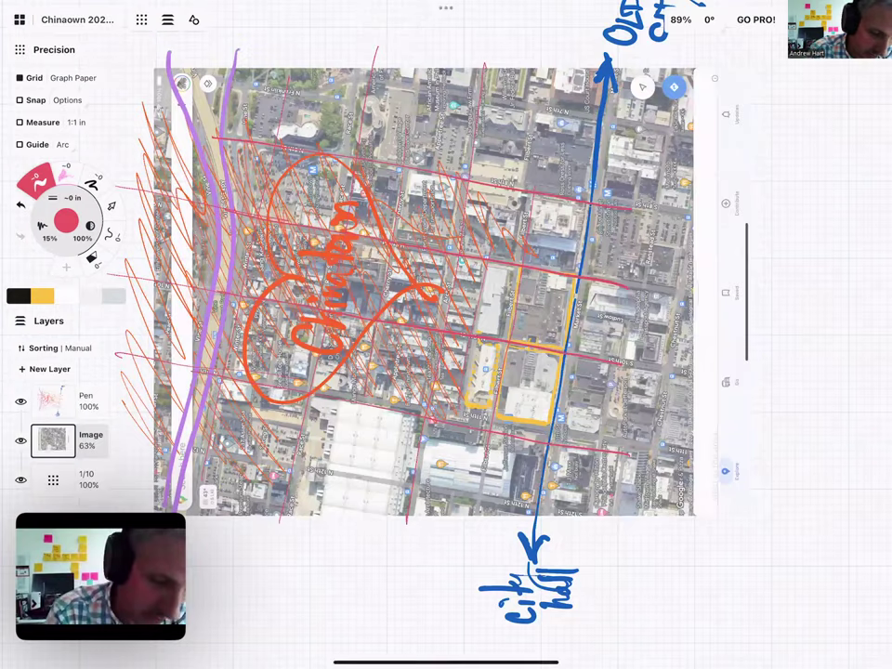
left_click(77, 19)
left_click(401, 247)
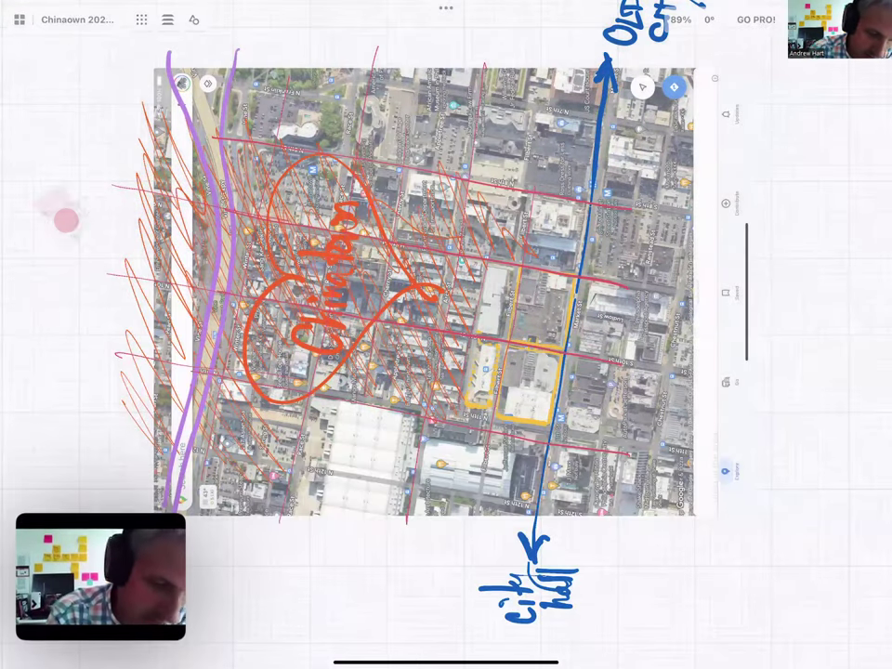
left_click(19, 19)
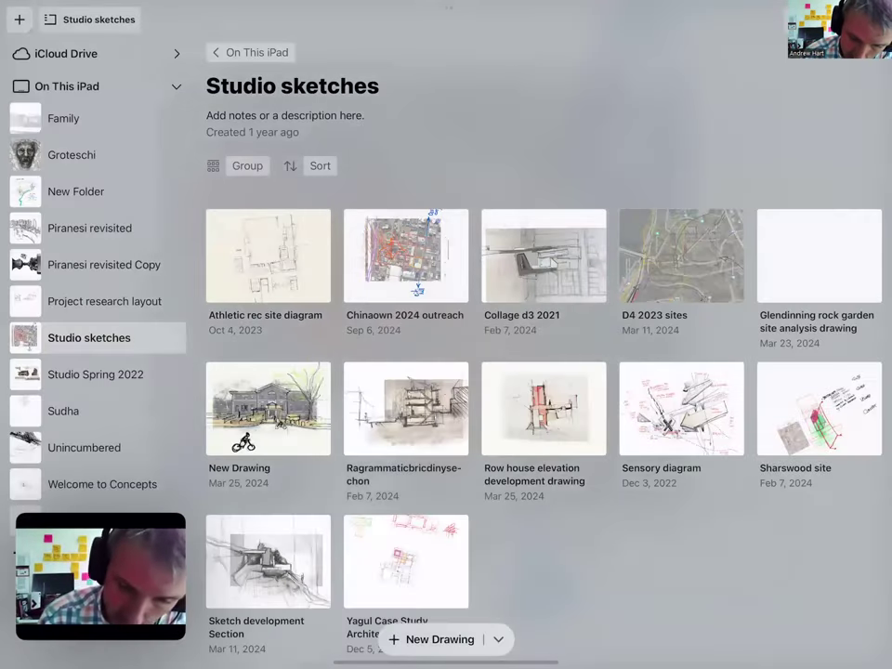
left_click(406, 409)
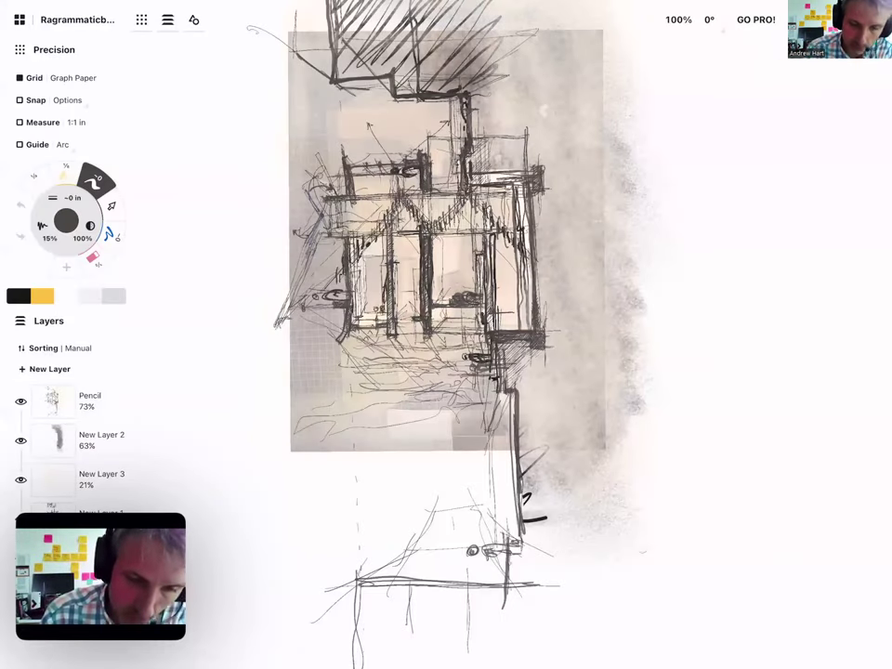
mouse_move(446, 334)
left_mouse_down()
mouse_move(558, 307)
mouse_move(568, 284)
mouse_move(599, 307)
left_mouse_up()
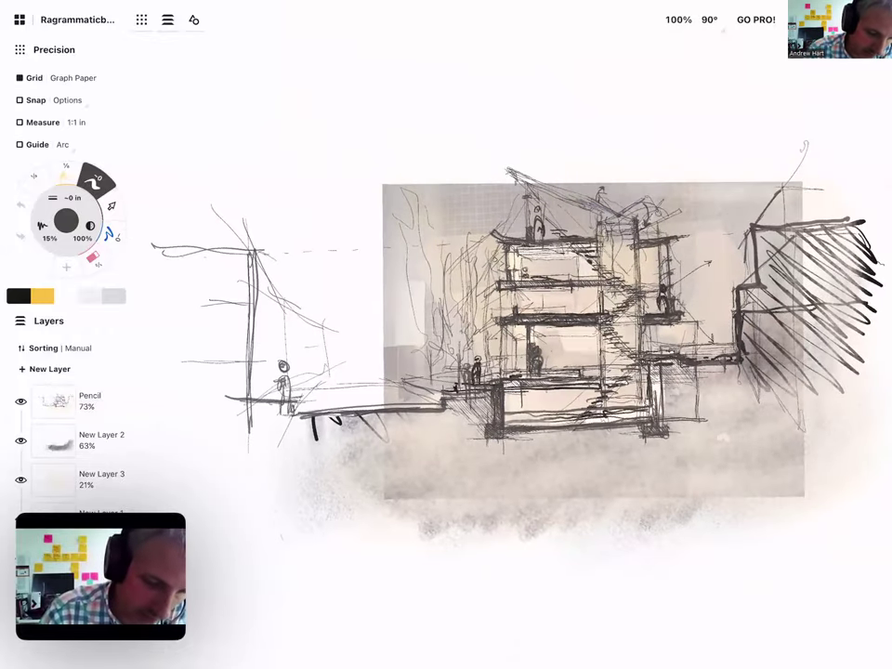
left_click(21, 519)
left_click(20, 479)
left_click(20, 440)
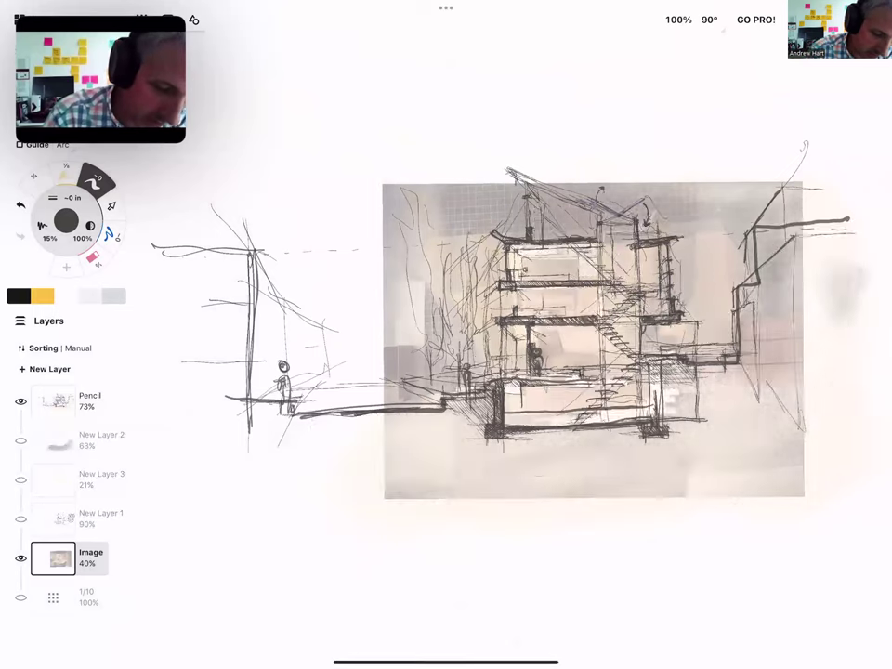
left_click(20, 402)
scroll(595, 339, "up", 5)
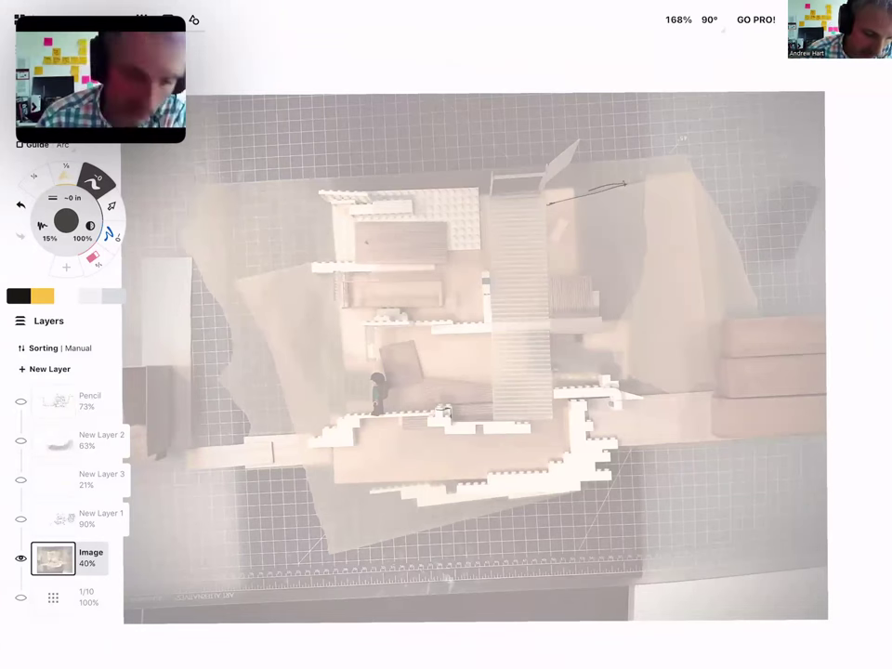
left_click(20, 519)
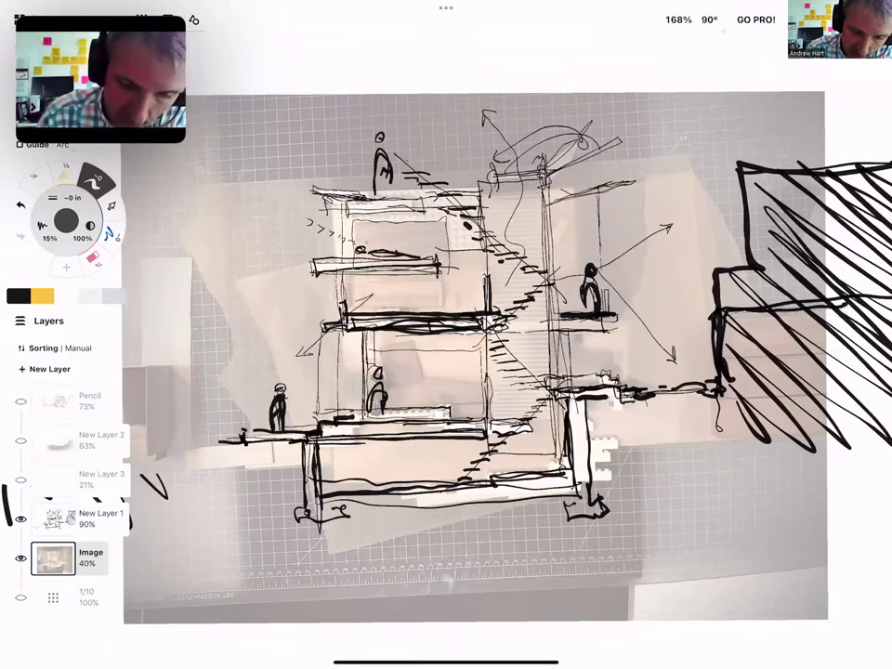
left_click(21, 480)
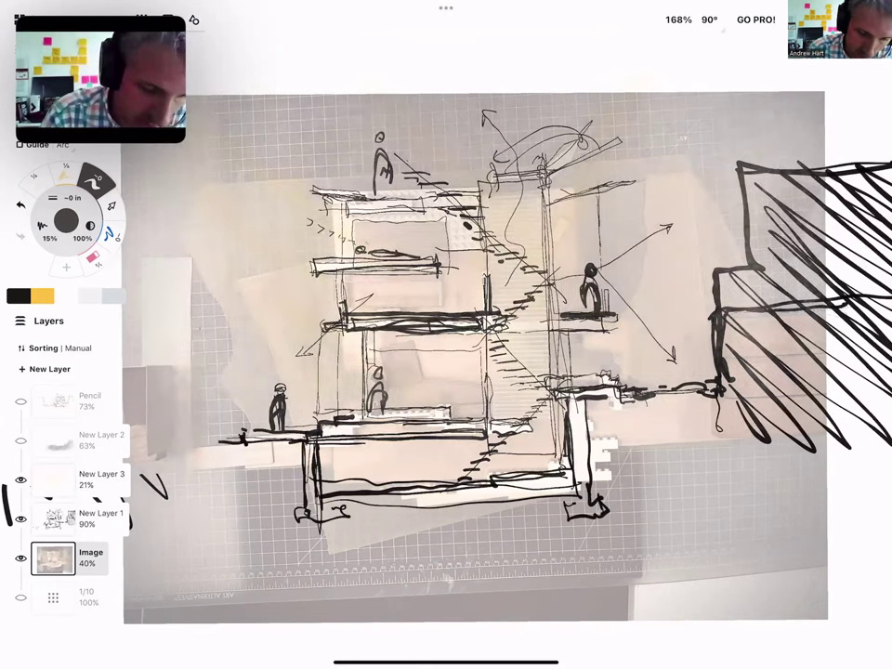
left_click(21, 441)
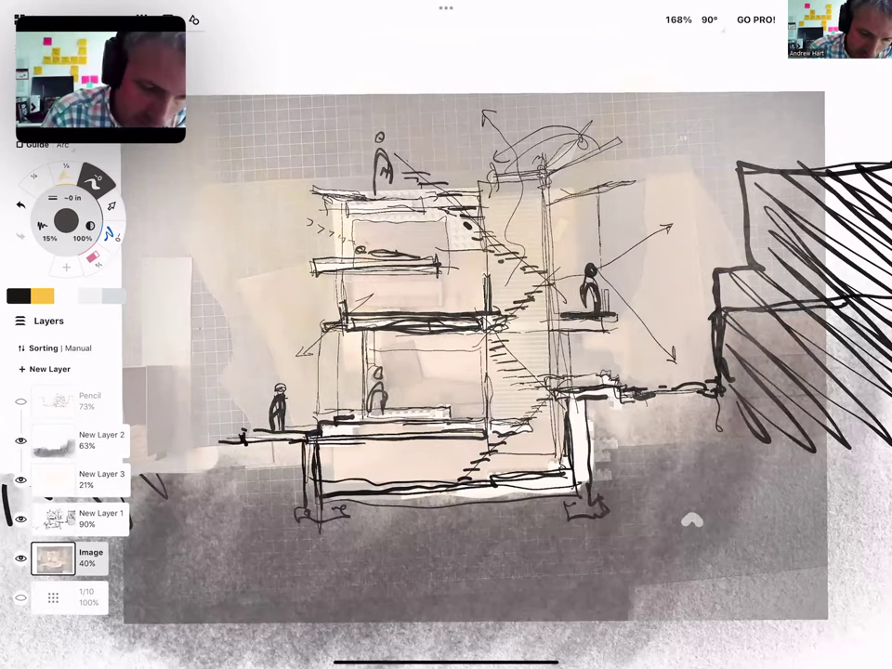
left_click(20, 402)
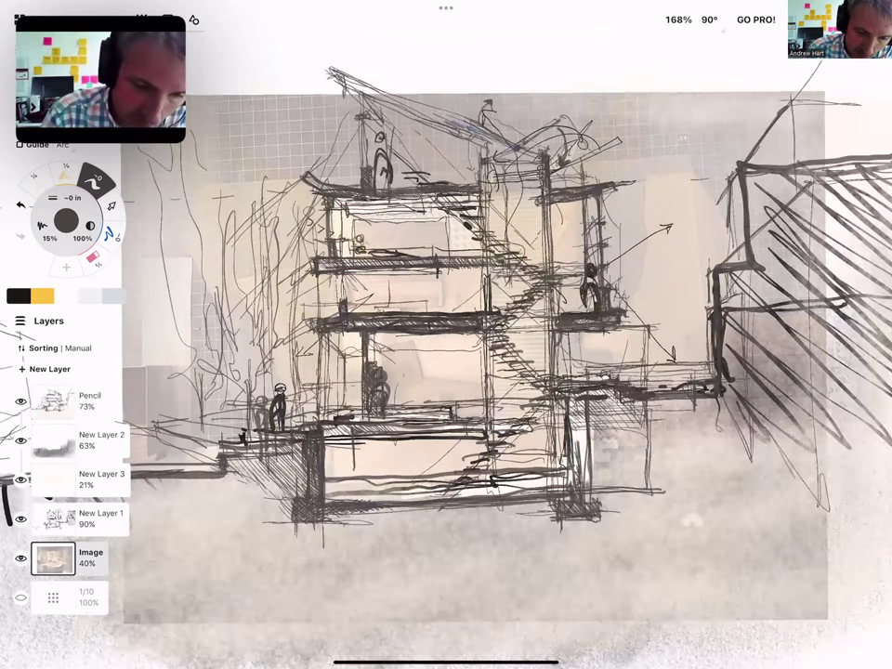
left_click(21, 558)
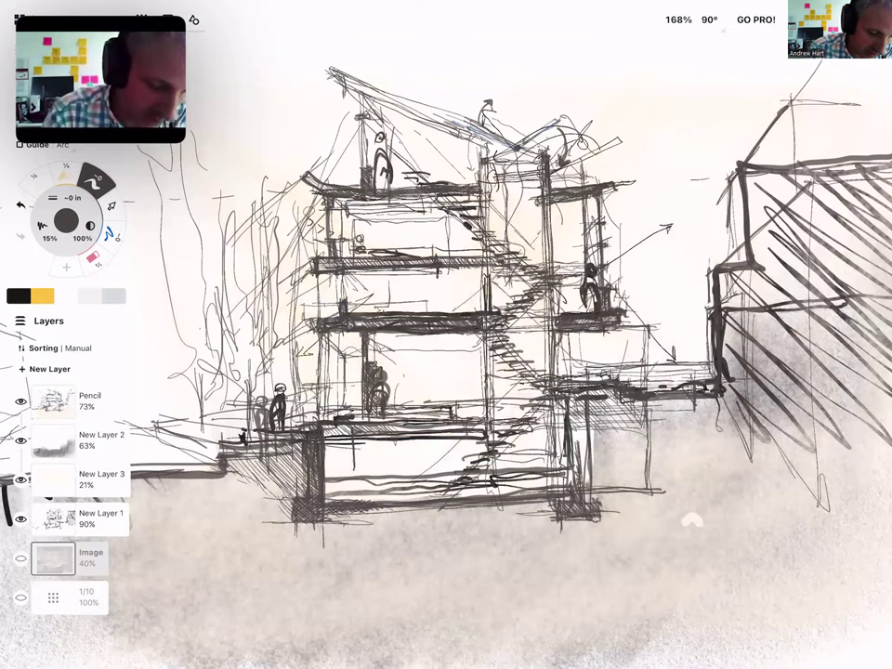
left_click(21, 557)
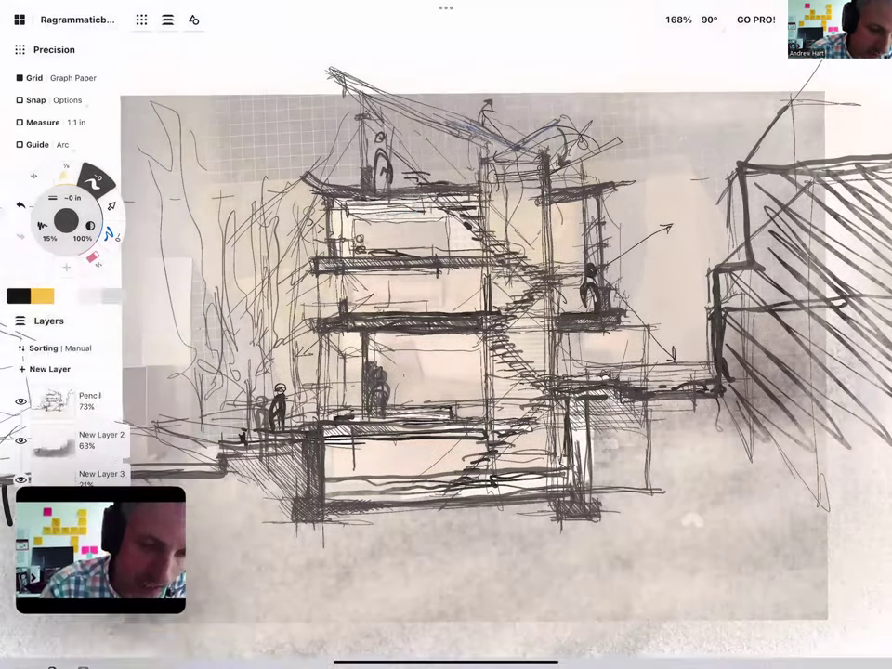
left_click(19, 18)
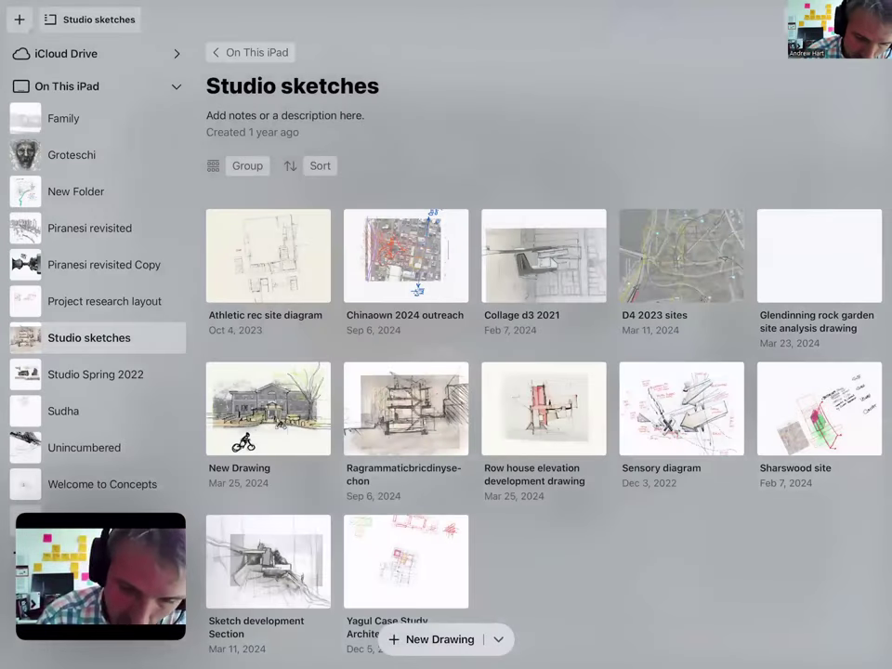
Open the New Drawing building sketch and hide New Layer 2, Pen, Color and Chalk layers.
left_click(267, 409)
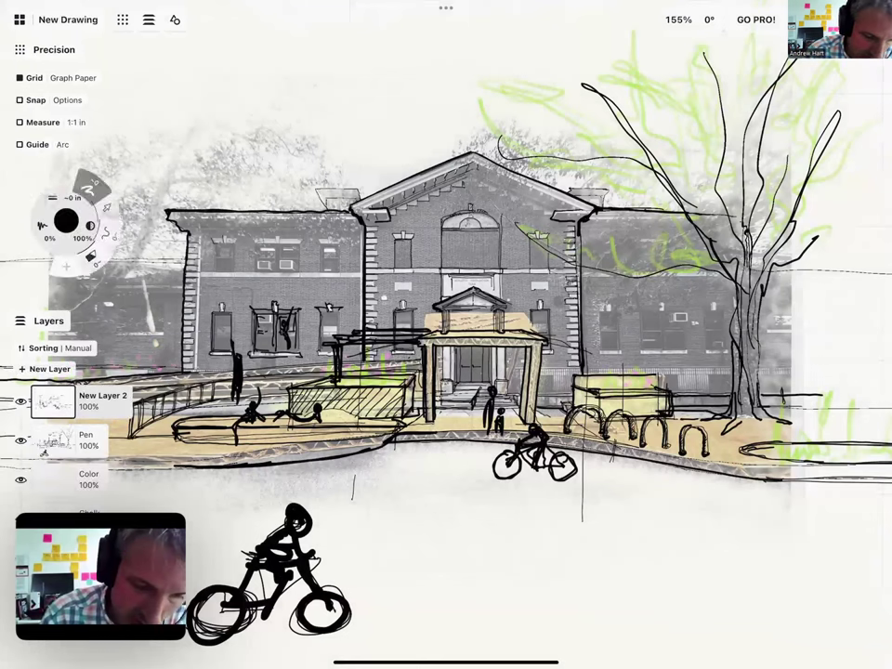
left_click(21, 401)
left_click(20, 441)
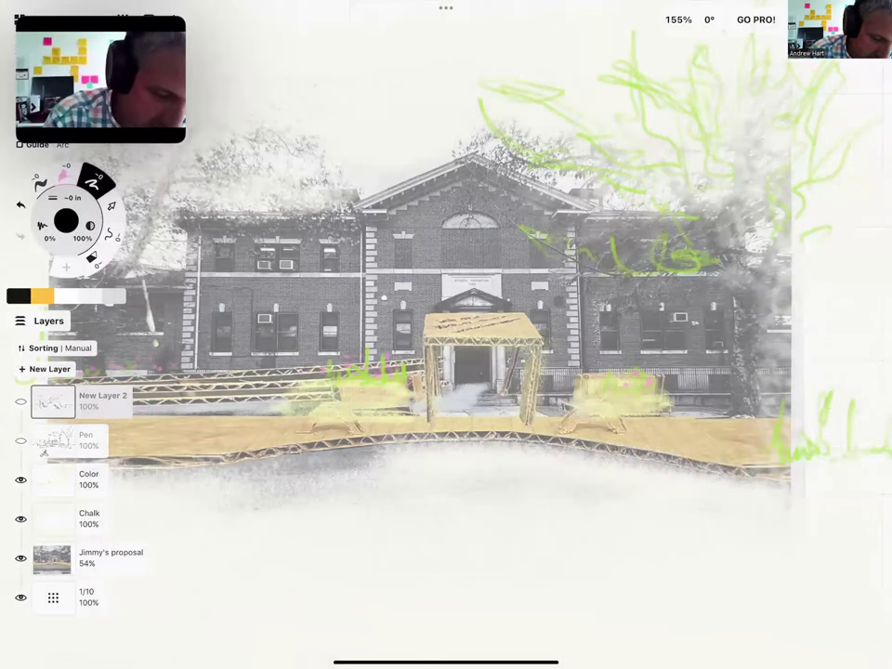
left_click(21, 480)
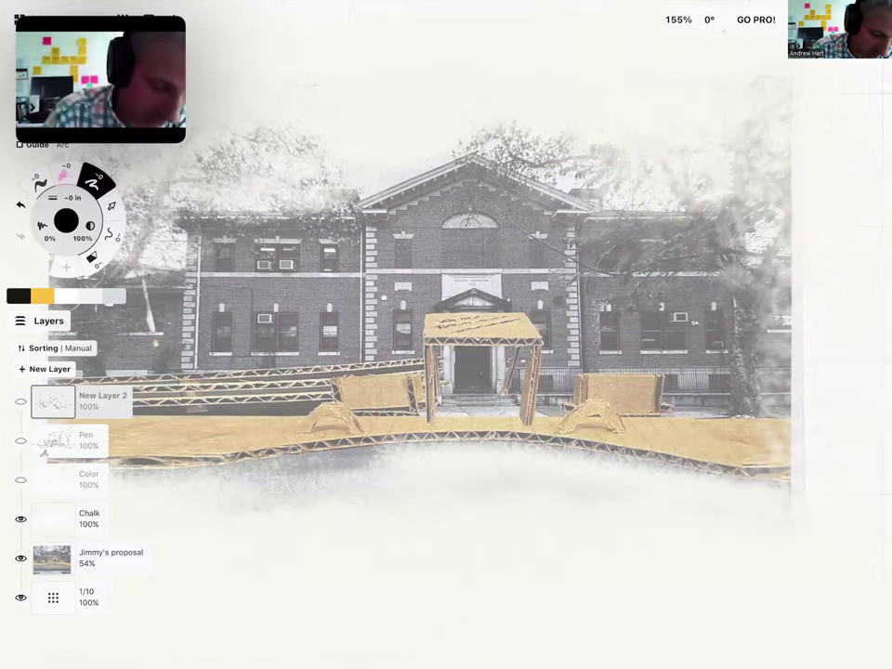
left_click(20, 519)
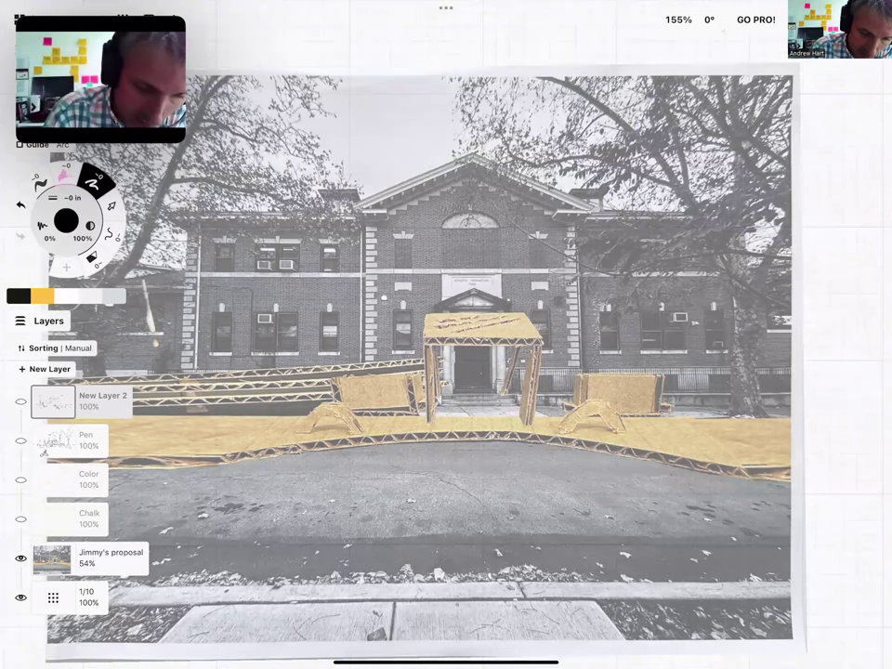
Turn the Chalk, Color, Pen and New Layer 2 layers back on, then close the drawing.
left_click(21, 519)
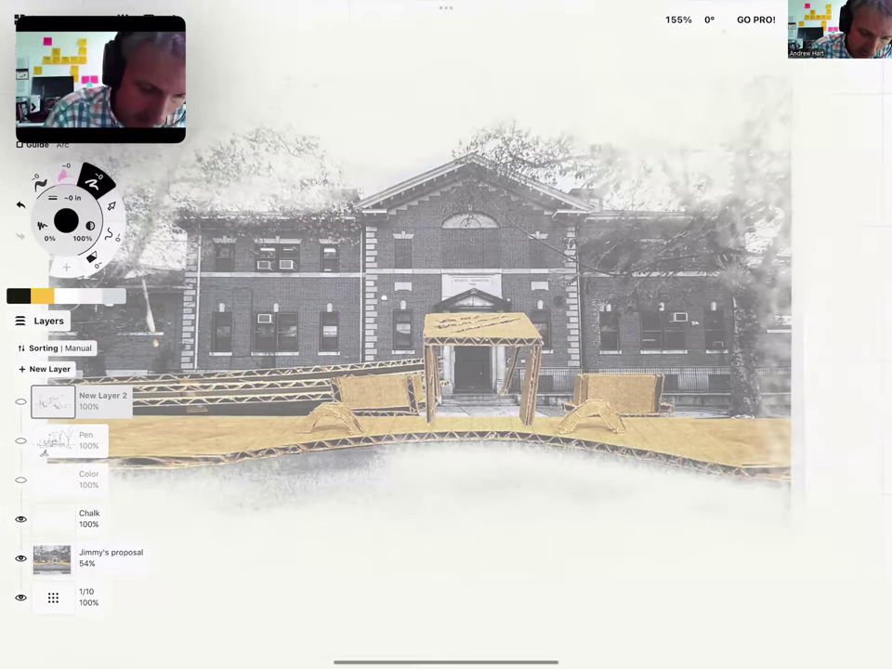
left_click(20, 479)
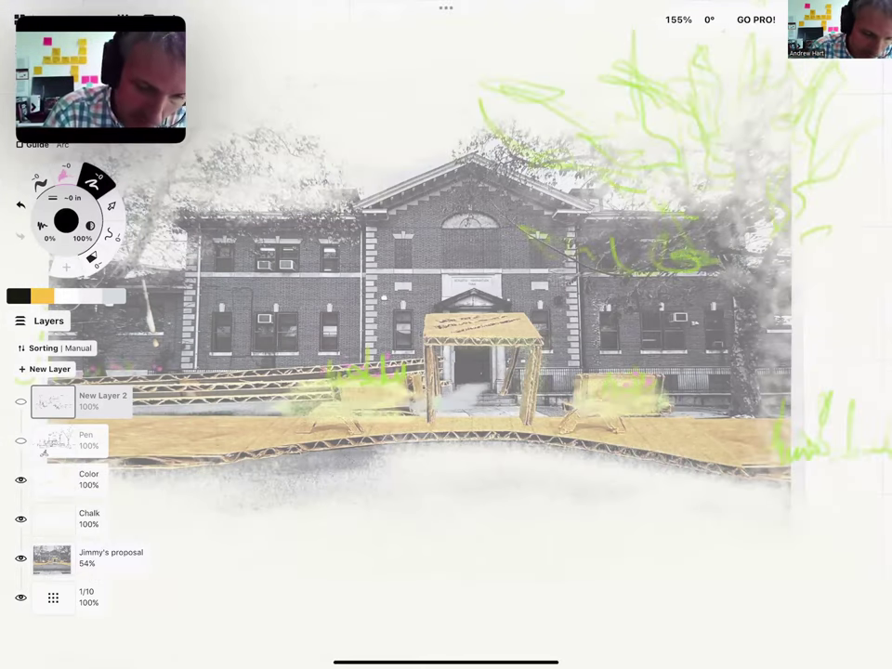
left_click(21, 441)
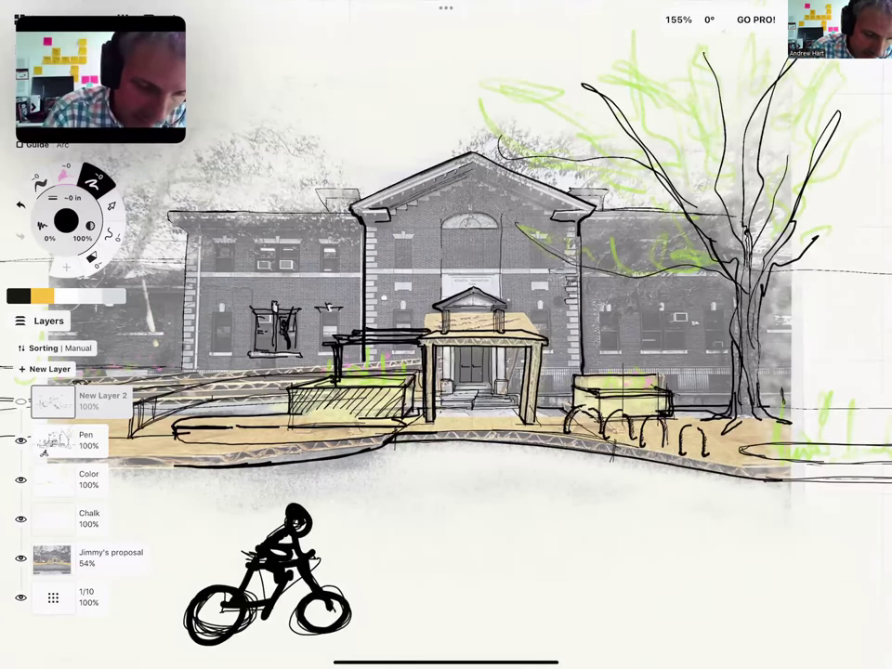
left_click(20, 402)
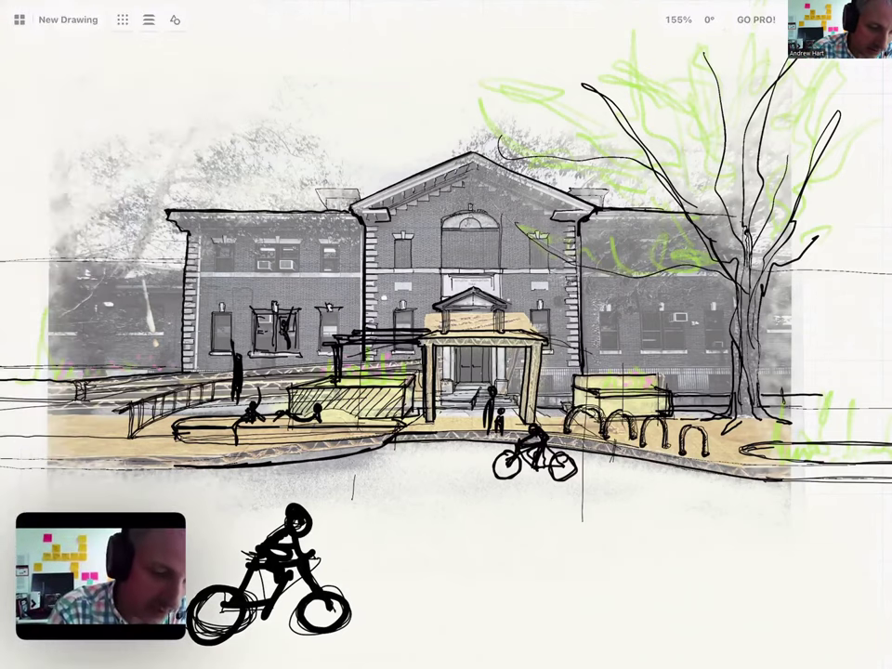
left_click(19, 19)
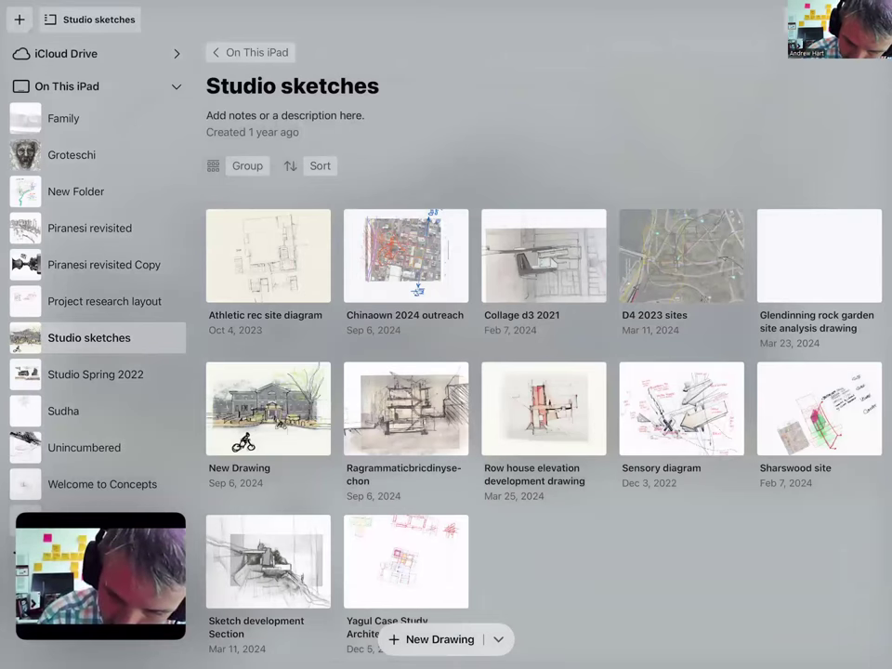
left_click(681, 409)
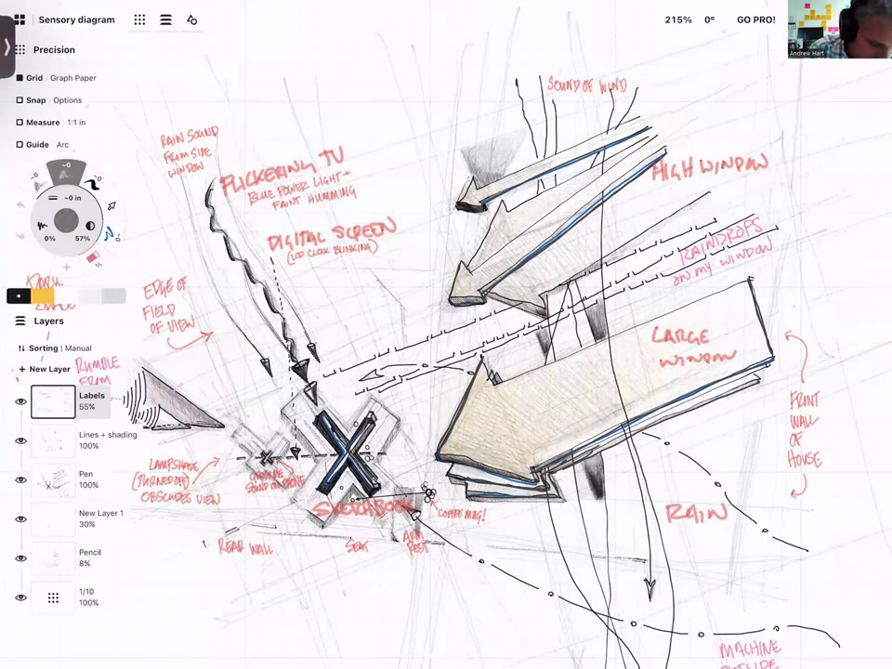
left_click(20, 402)
left_click(21, 441)
left_click(21, 480)
left_click(20, 519)
left_click(21, 558)
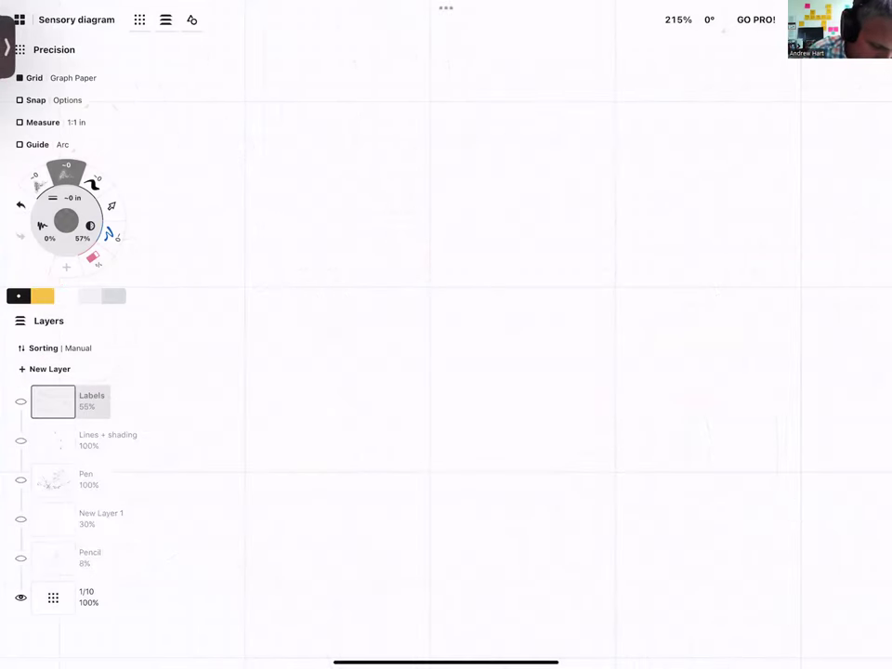
left_click(21, 558)
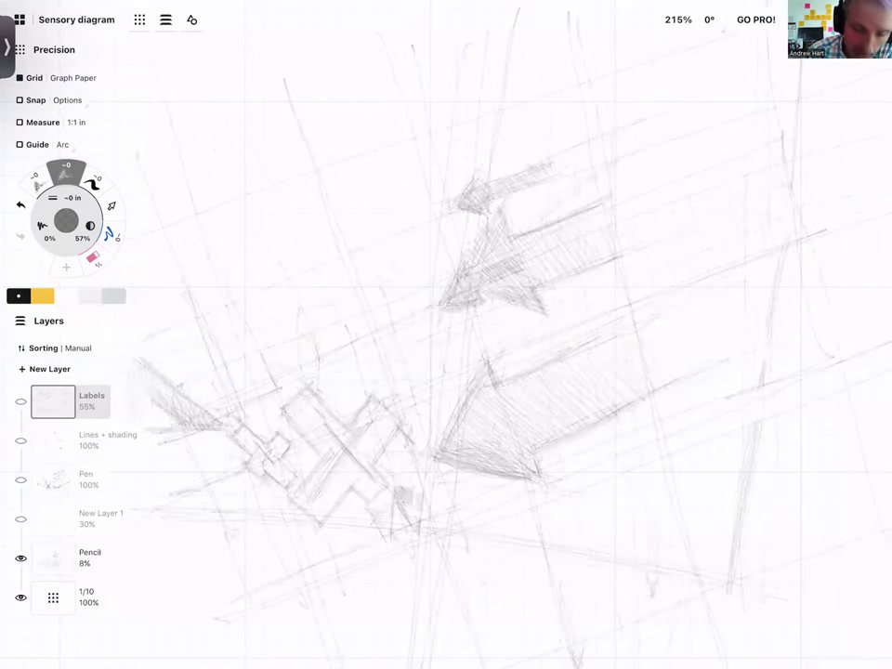
left_click(21, 519)
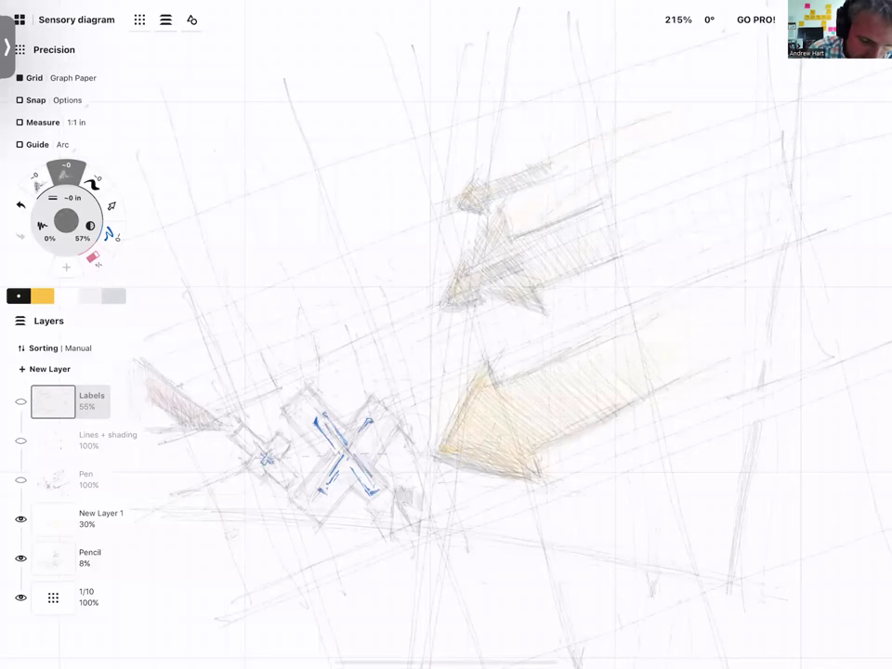
left_click(20, 479)
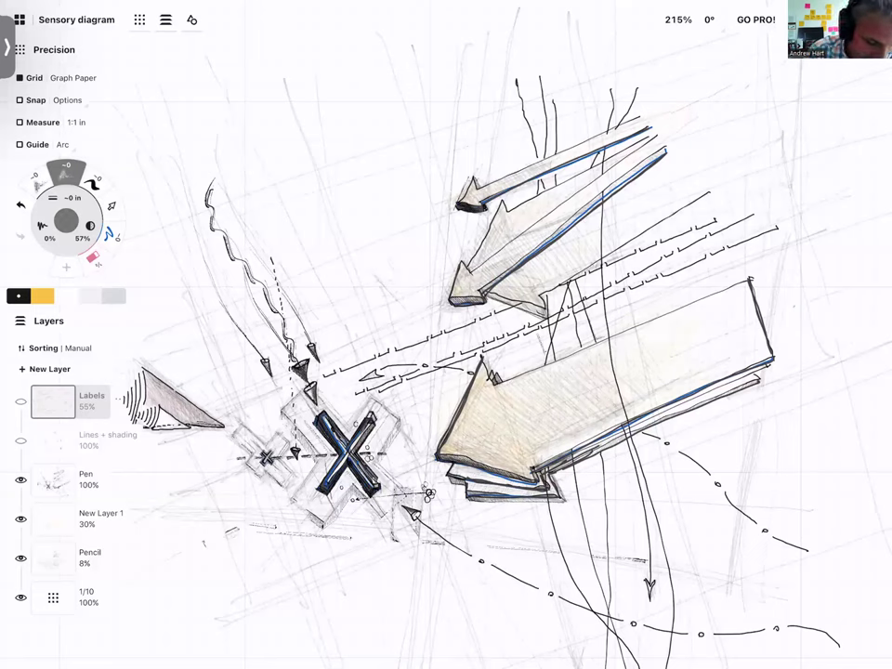
left_click(21, 441)
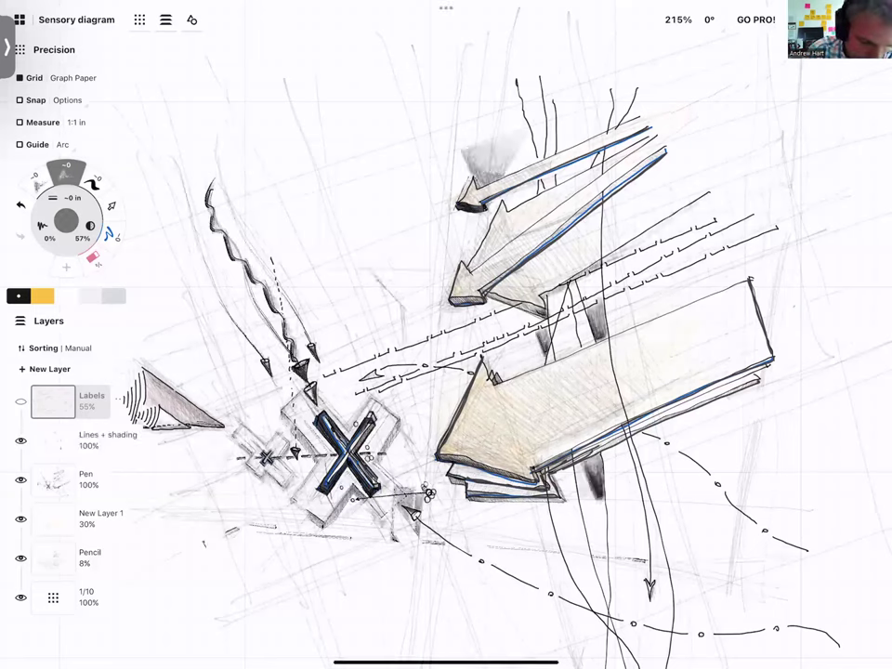
left_click(21, 401)
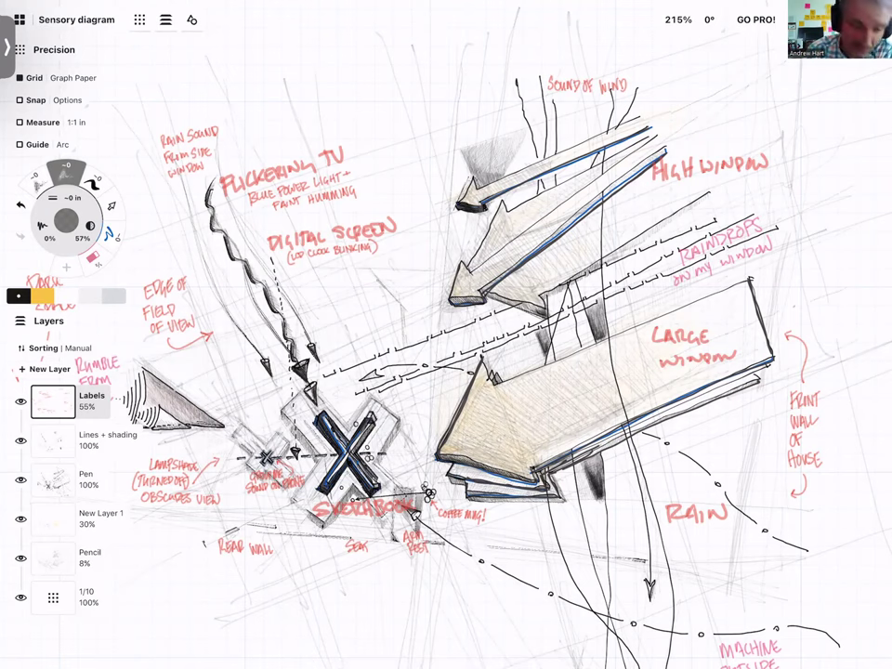
left_click(76, 19)
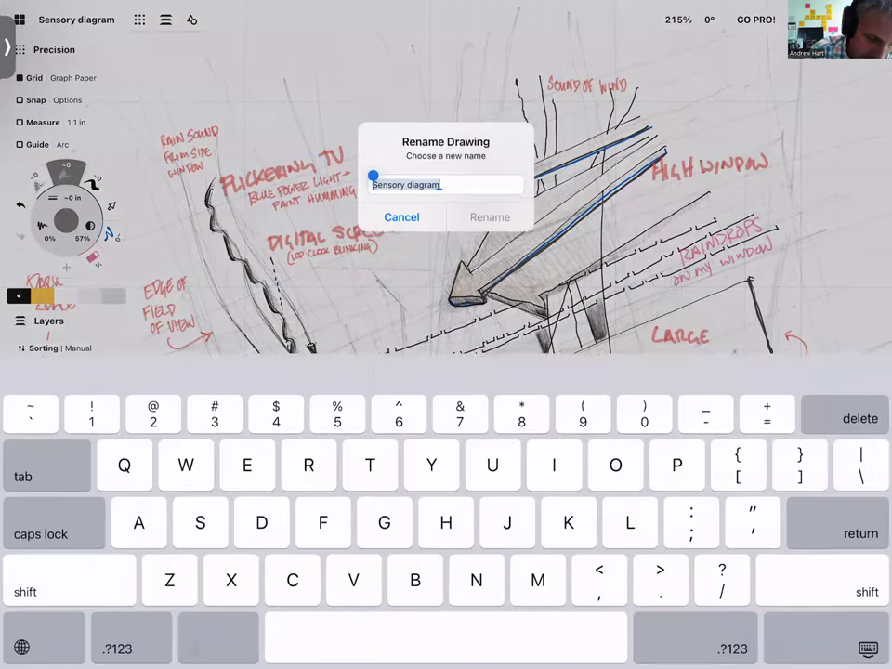
left_click(401, 211)
left_click(76, 19)
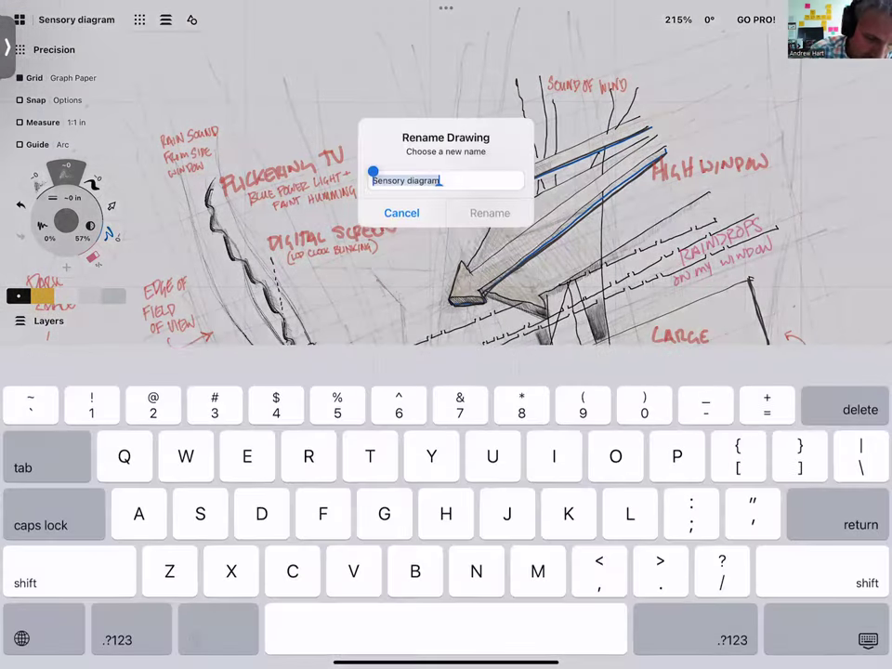
left_click(401, 210)
left_click(18, 19)
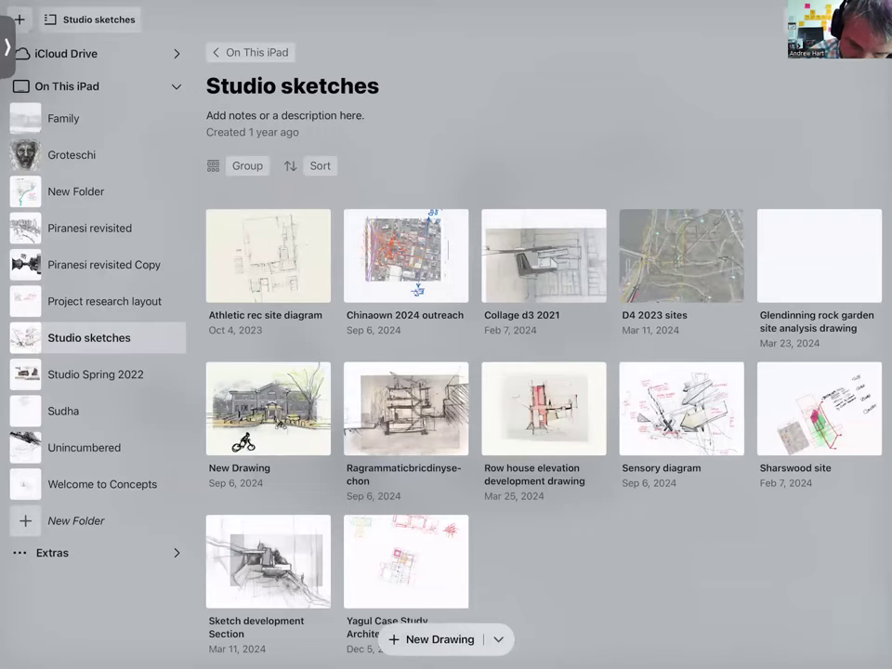
Peek at the blank Glendinning rock garden drawing, then open Sketch development Section.
left_click(819, 255)
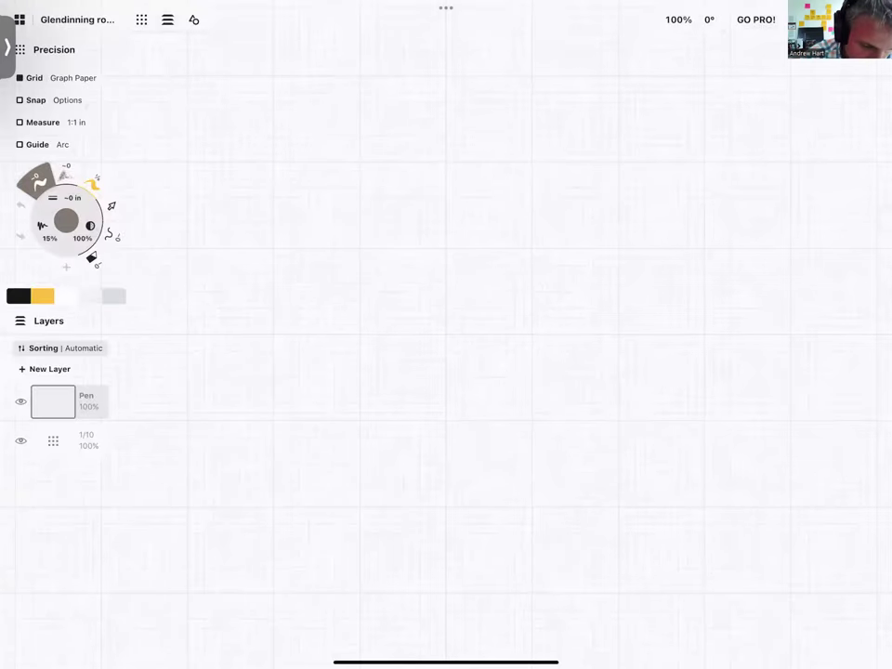
left_click(18, 18)
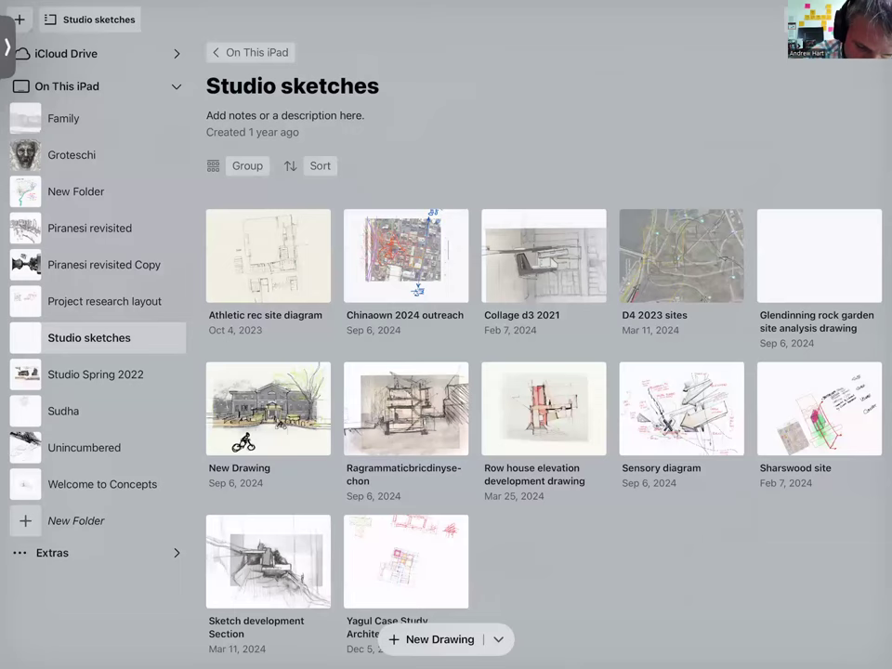
left_click(268, 562)
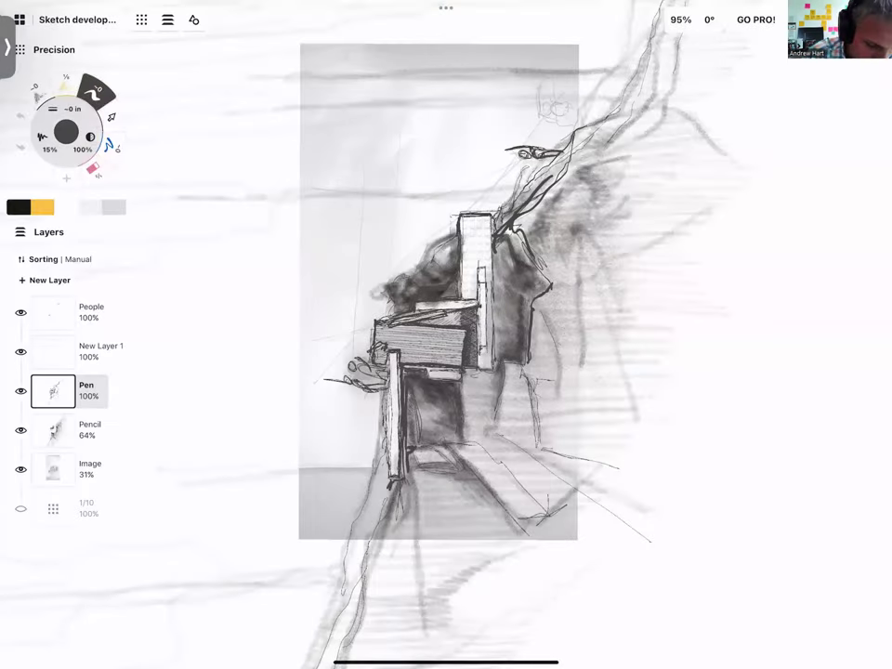
Rotate the section drawing and hide its Pen, Pencil, Image, People and New Layer 1 layers.
mouse_move(437, 297)
left_mouse_down()
mouse_move(427, 260)
mouse_move(478, 235)
mouse_move(497, 249)
left_mouse_up()
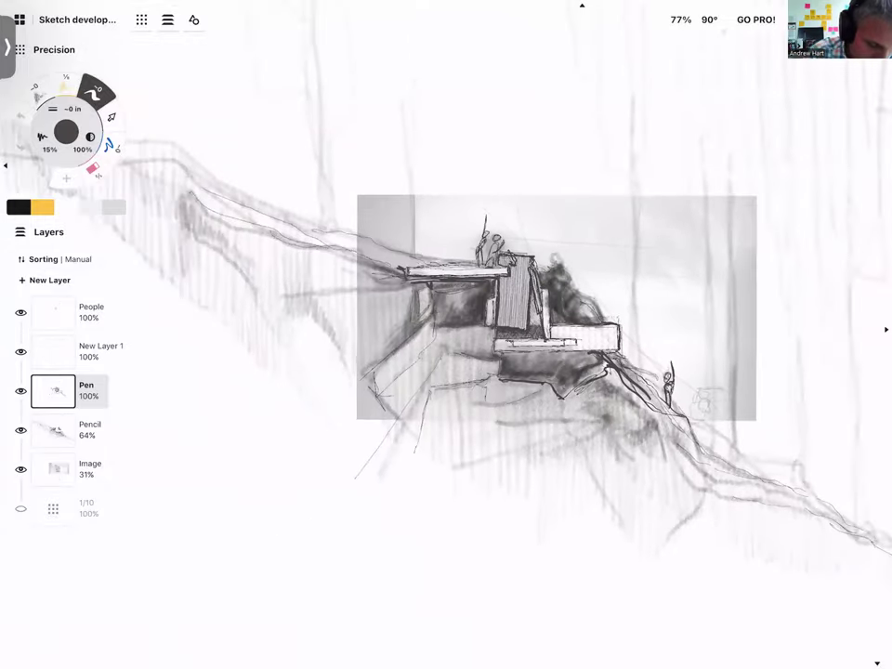
left_click(21, 390)
left_click(21, 430)
left_click(20, 470)
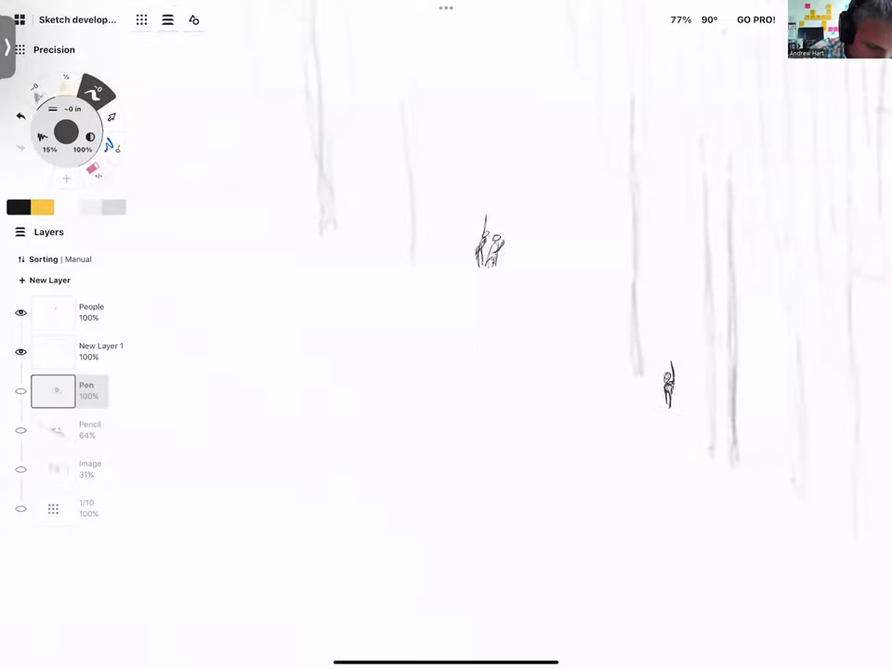
left_click(20, 351)
left_click(20, 312)
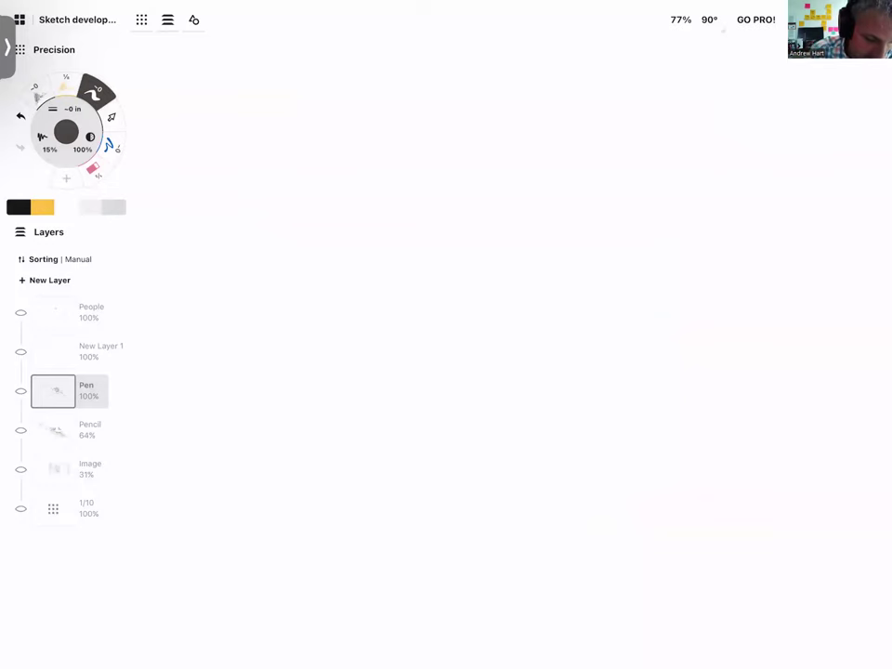
Show the Image, Pencil, Pen, New Layer 1 and People layers again one by one.
left_click(20, 470)
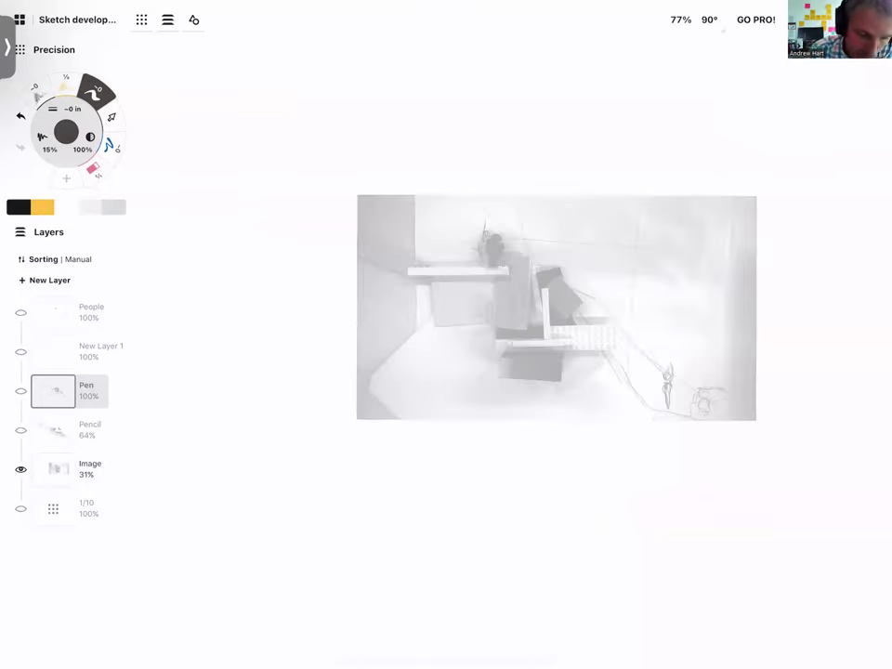
left_click(20, 431)
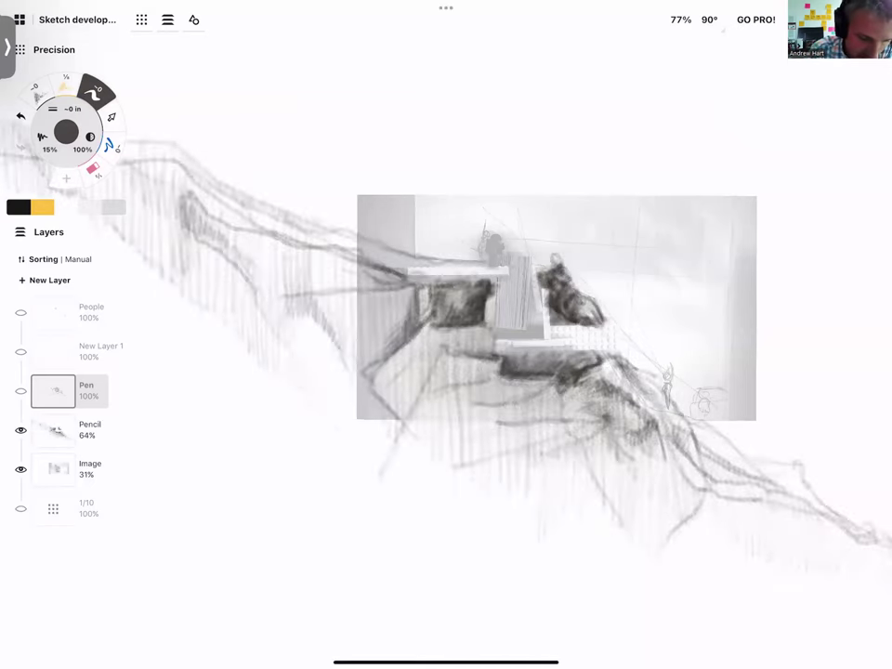
left_click(21, 391)
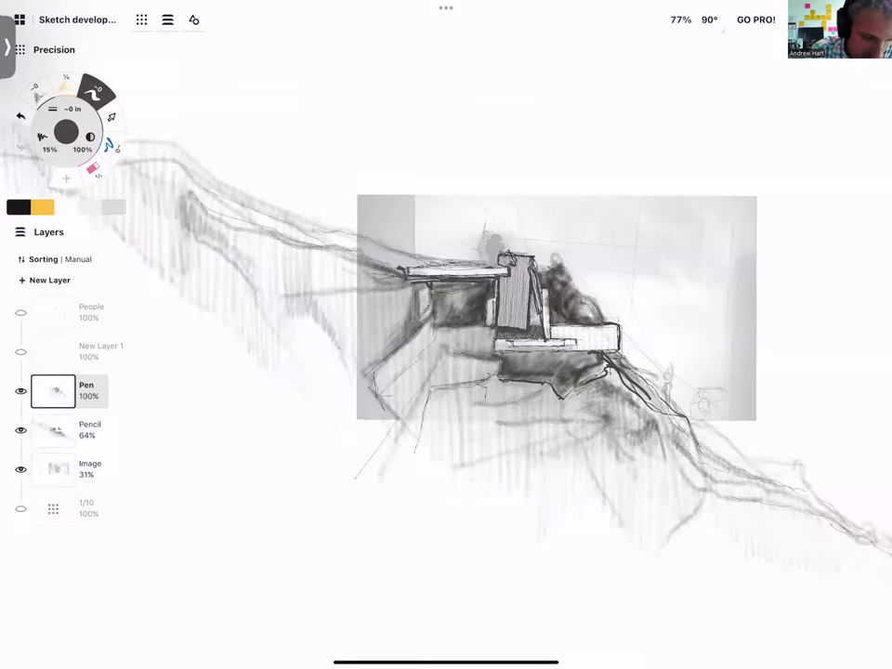
left_click(20, 353)
left_click(20, 314)
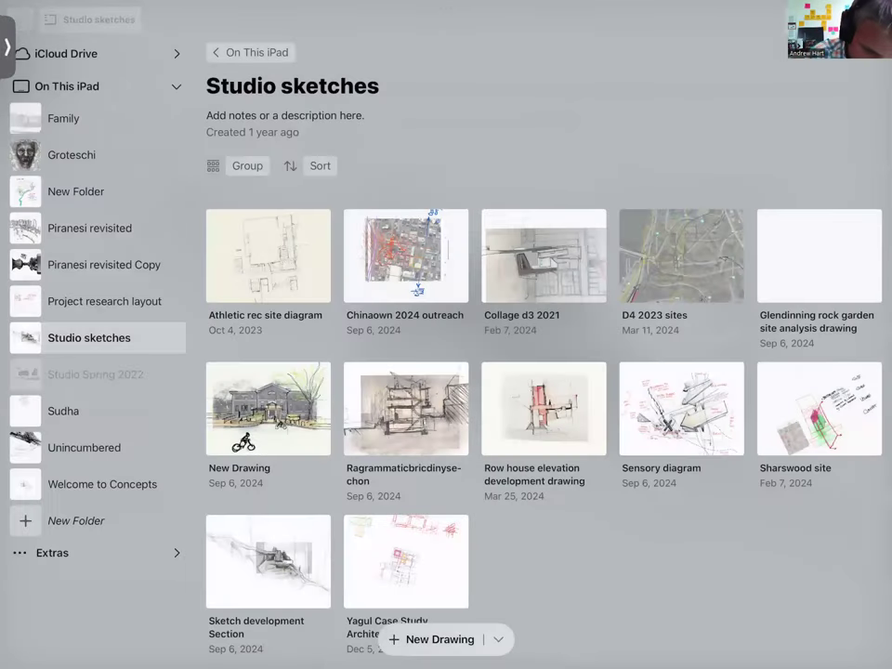
Browse the Studio sketches, Piranesi revisited Copy, New Folder, Unincumbered and Sudha folders.
left_click(87, 337)
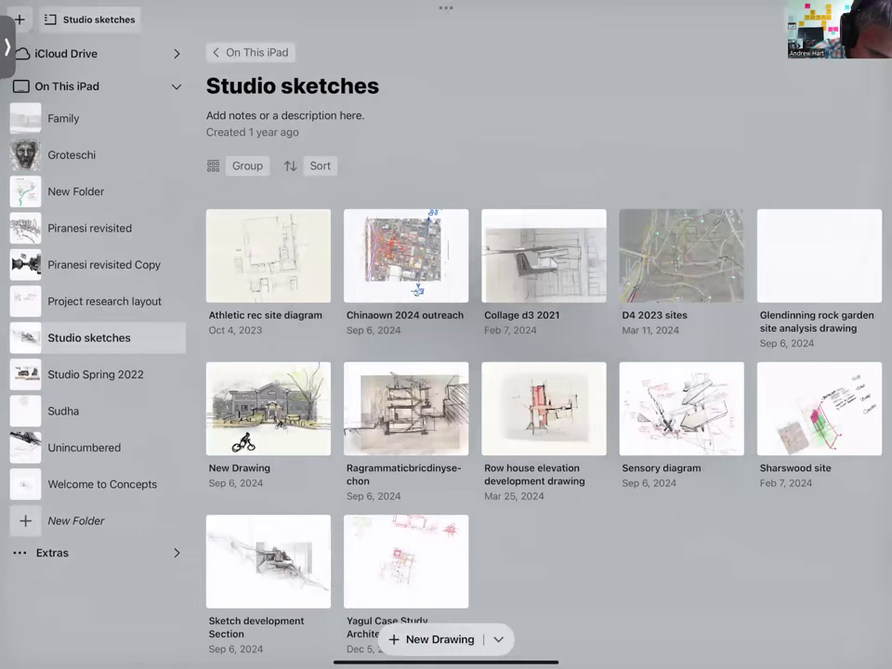
left_click(107, 301)
left_click_drag(104, 264, 25, 198)
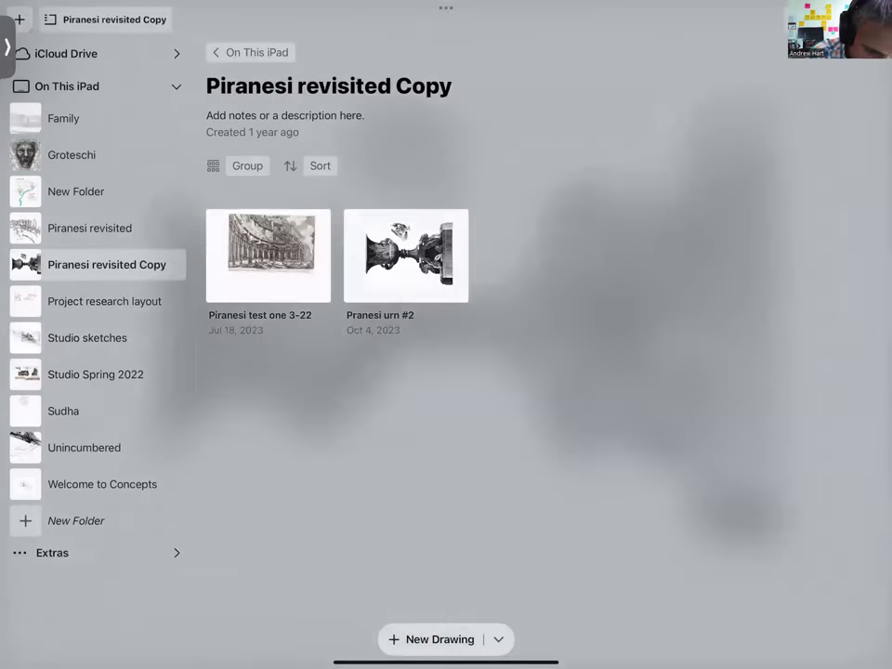
left_click(76, 192)
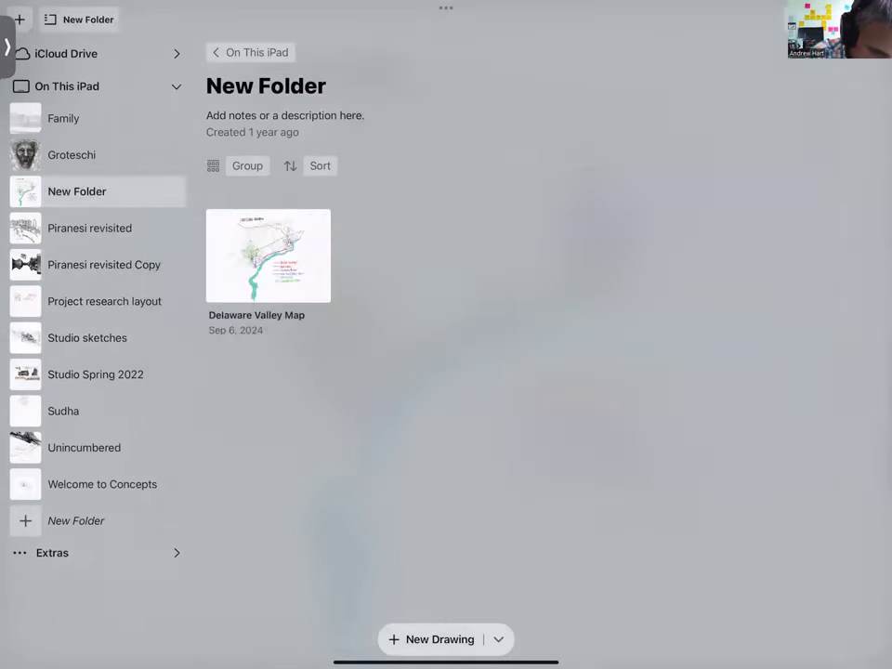
left_click(84, 447)
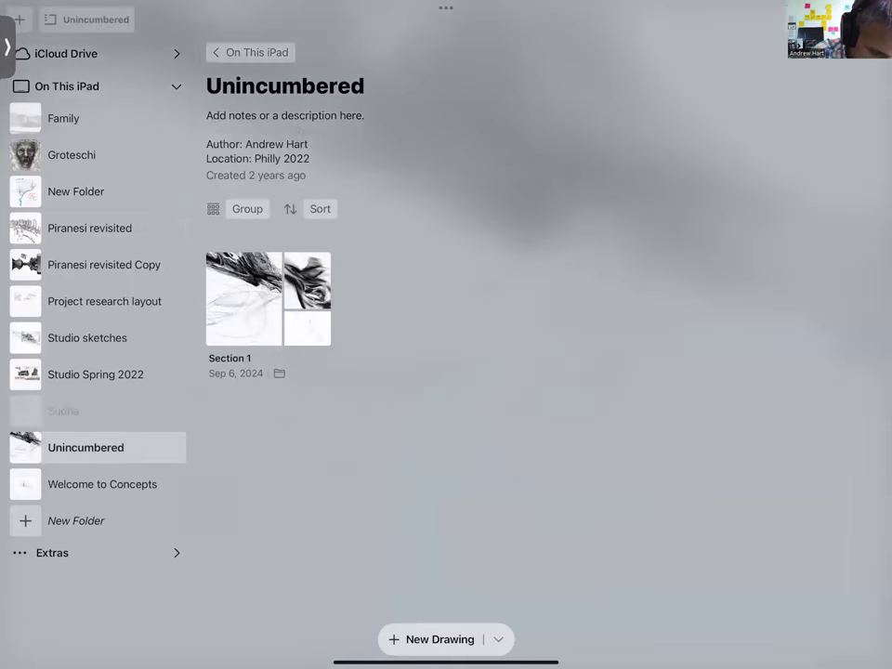
left_click(64, 410)
Open TowerCollage II from Welcome to Concepts > Section 1.
left_click(104, 484)
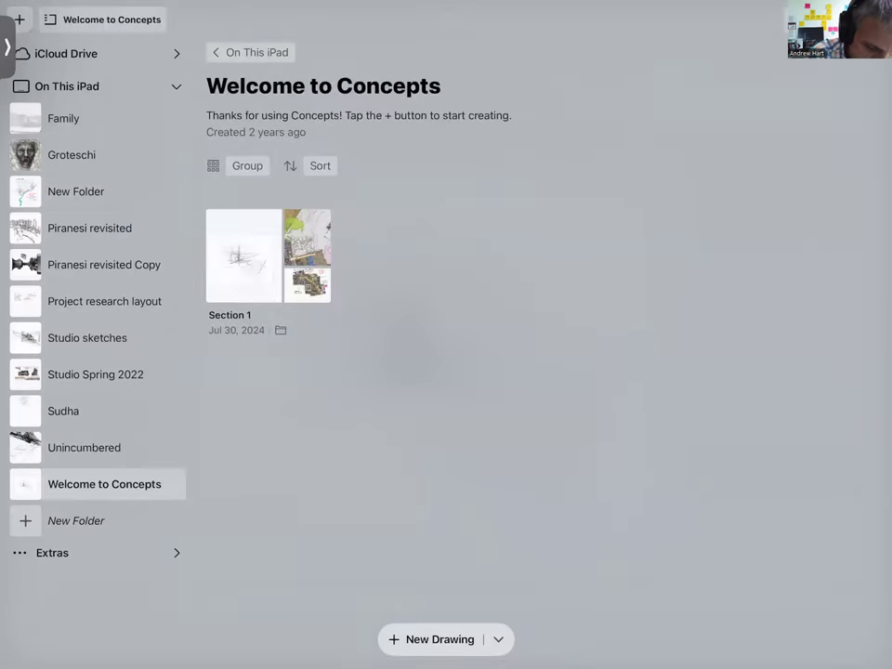
left_click(268, 256)
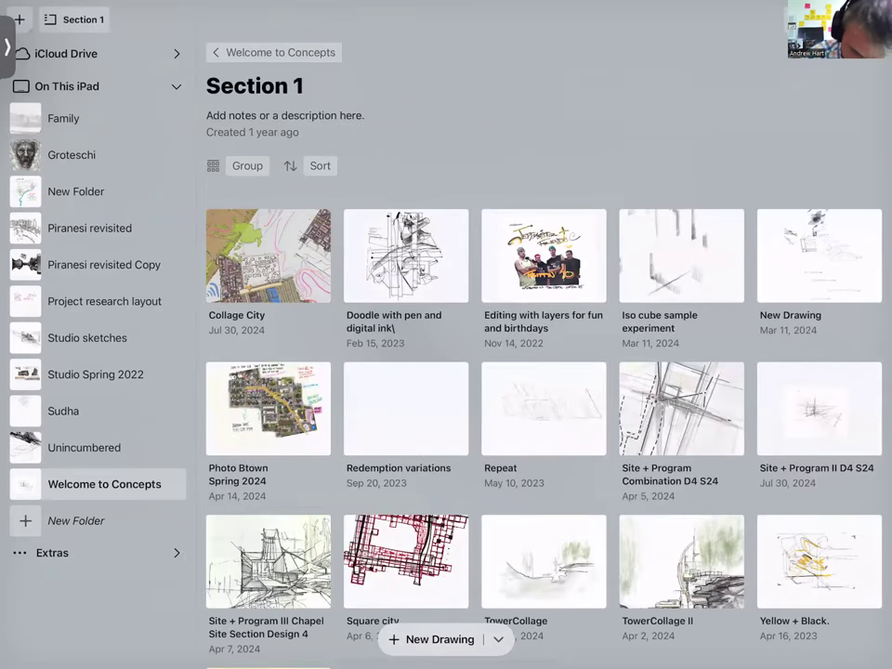
scroll(544, 418, "down", 3)
left_click(687, 381)
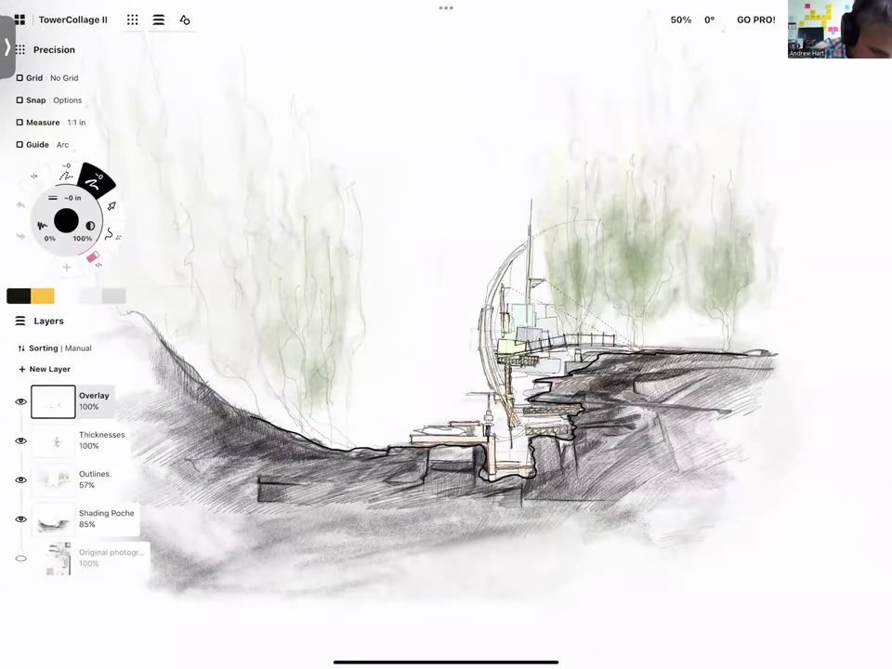
Hide all four drawing layers, briefly show Outlines, then reveal the original model photograph.
left_click(21, 519)
left_click(21, 479)
left_click(21, 440)
left_click(20, 402)
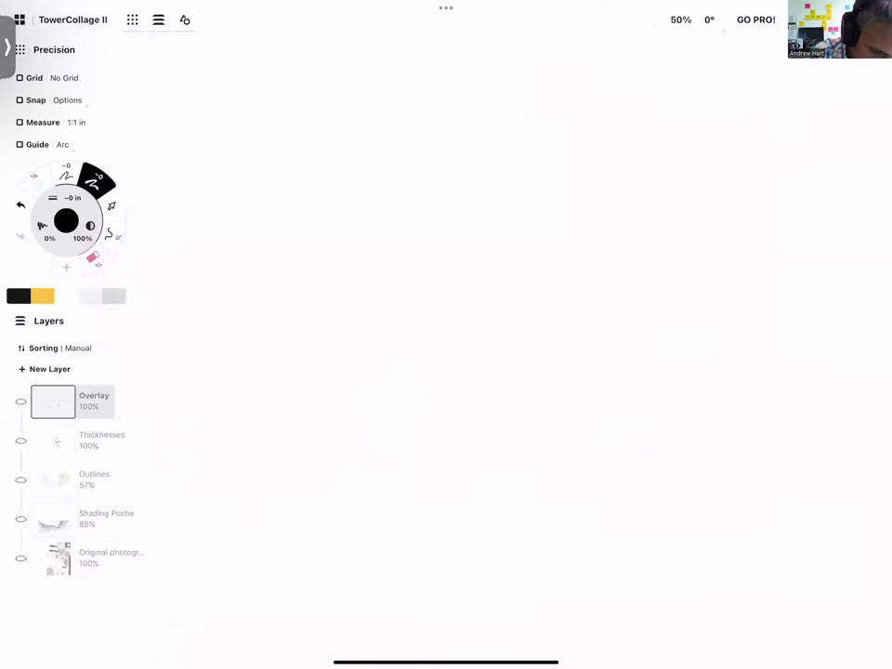
left_click(21, 479)
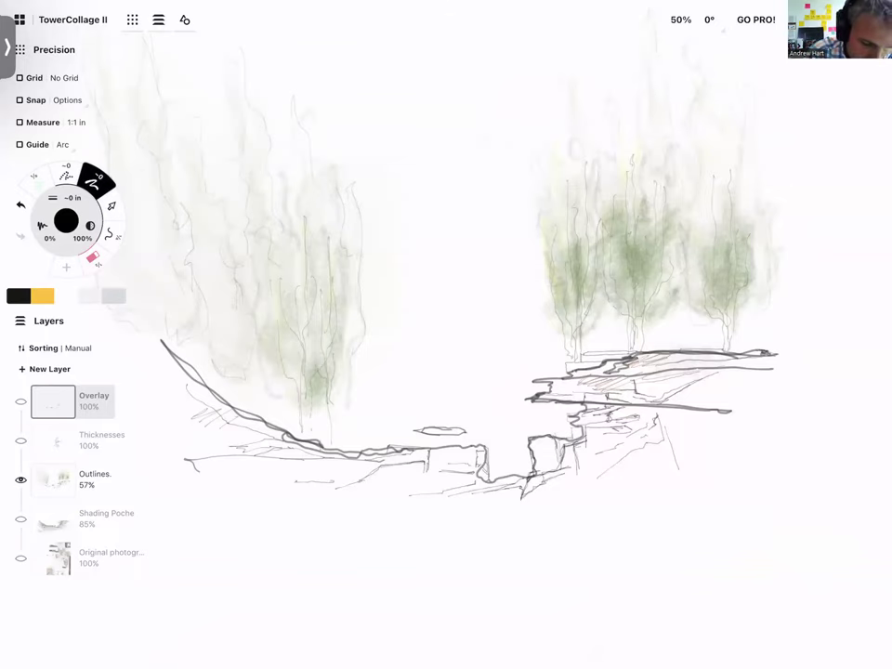
left_click(21, 479)
left_click(21, 558)
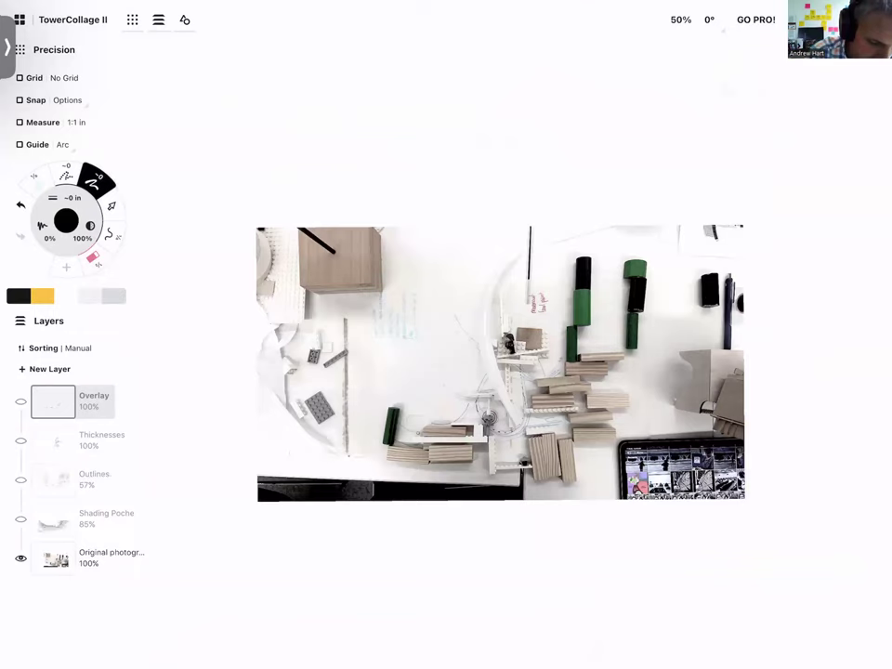
Layer Shading Poche, Outlines, Thicknesses and Overlay back on, then hide the photograph.
left_click(110, 234)
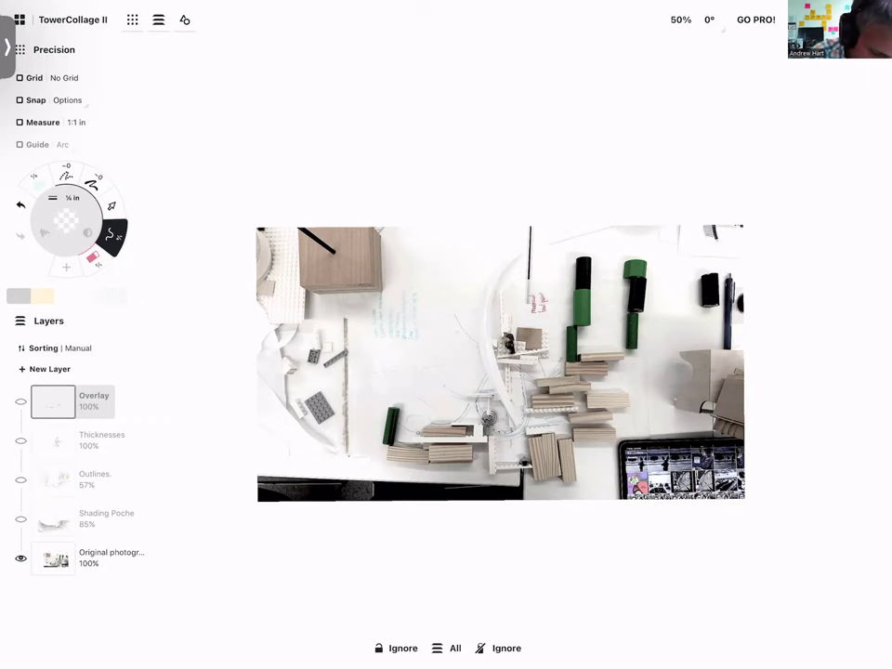
left_click(20, 518)
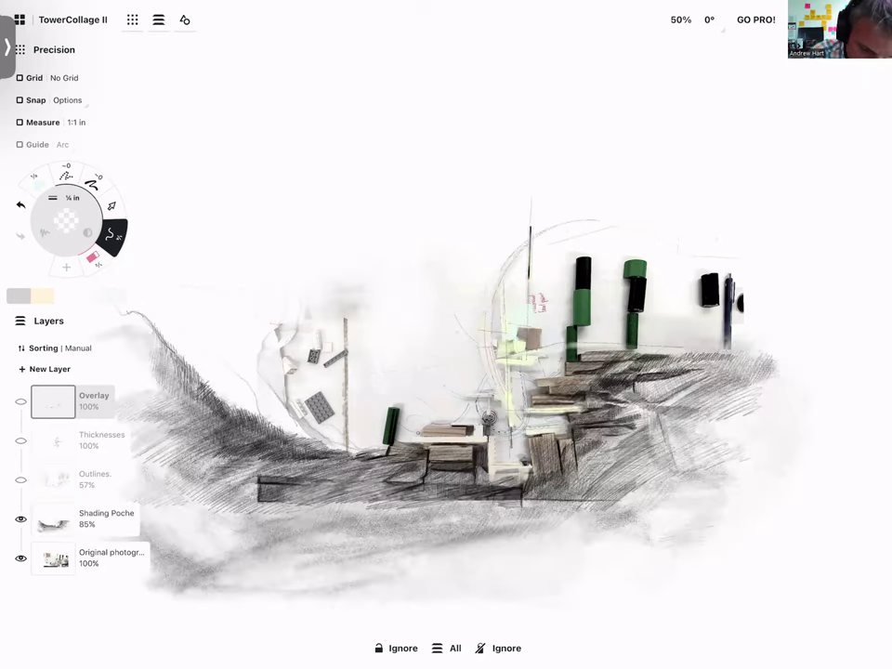
left_click(20, 480)
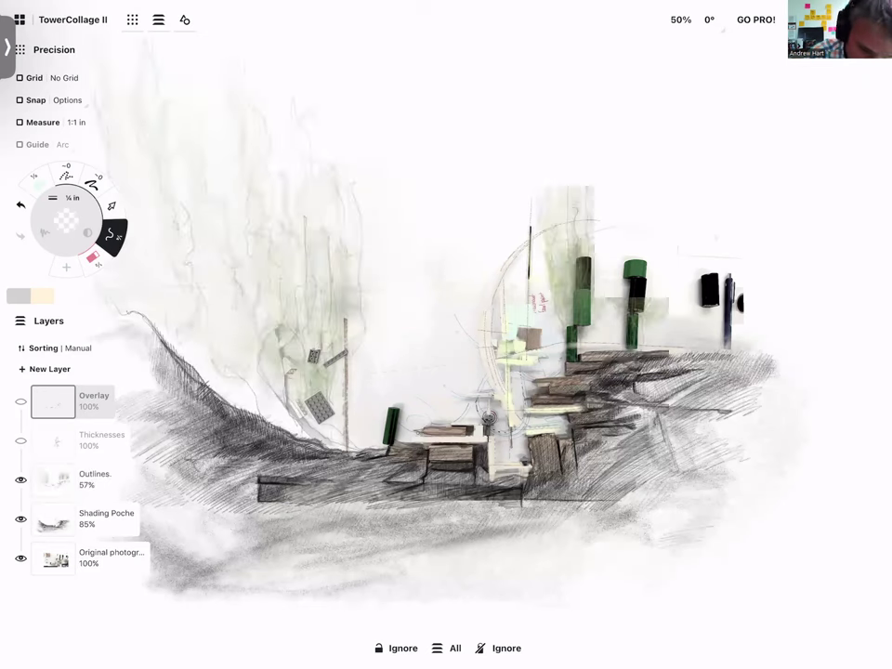
left_click(21, 440)
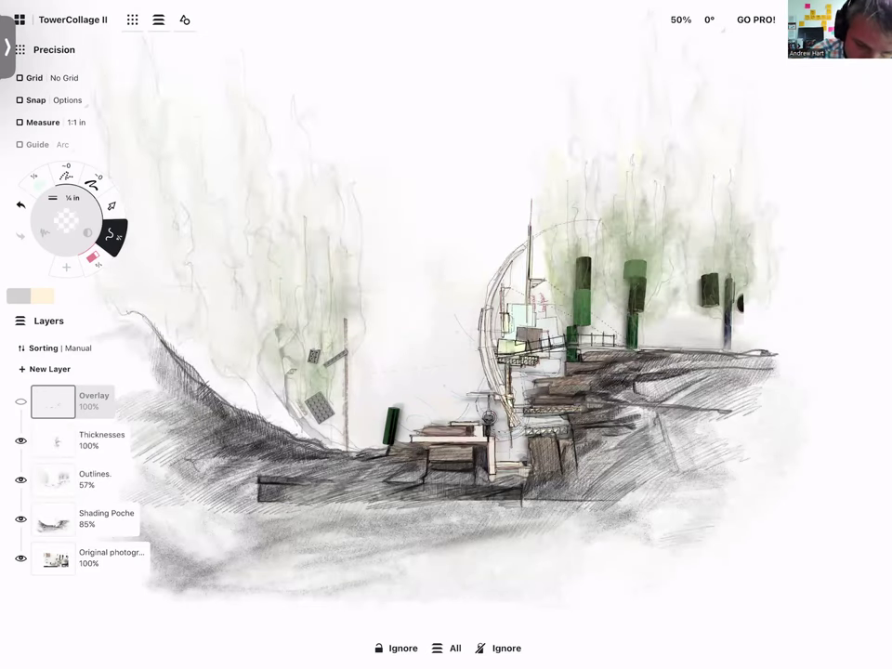
left_click(20, 401)
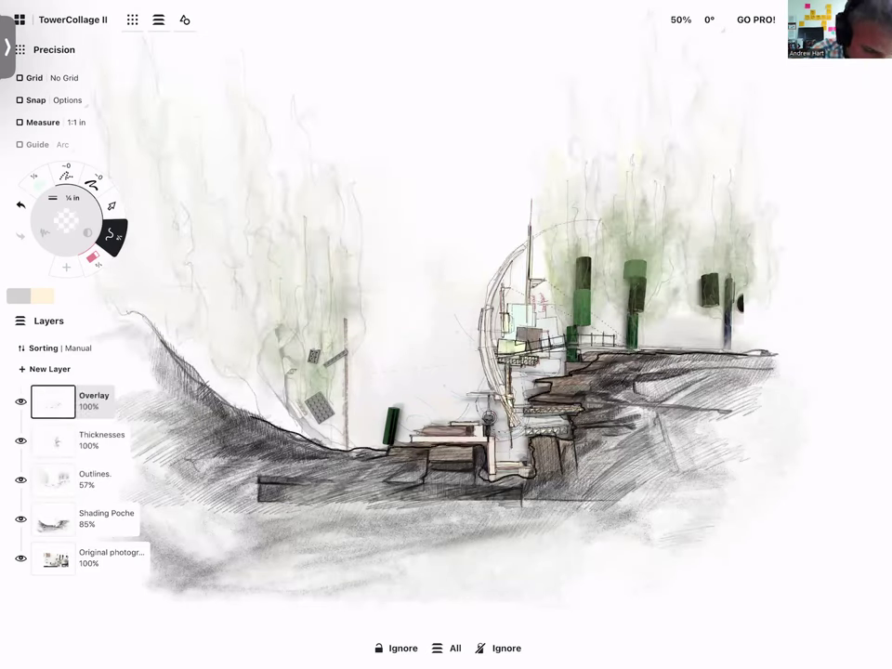
left_click(20, 559)
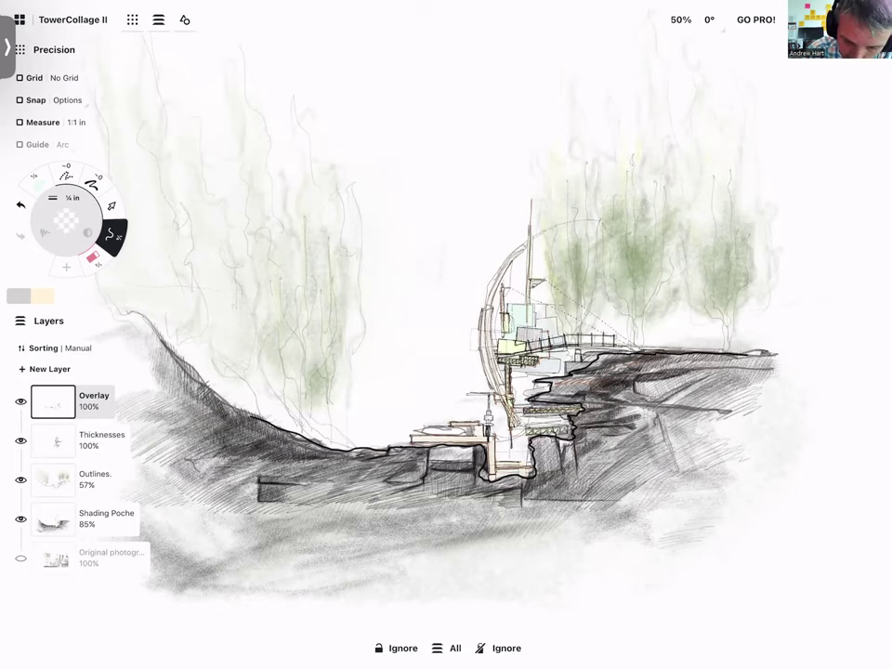
Cancel renaming the drawing and close it back to the Section 1 gallery.
left_click(74, 20)
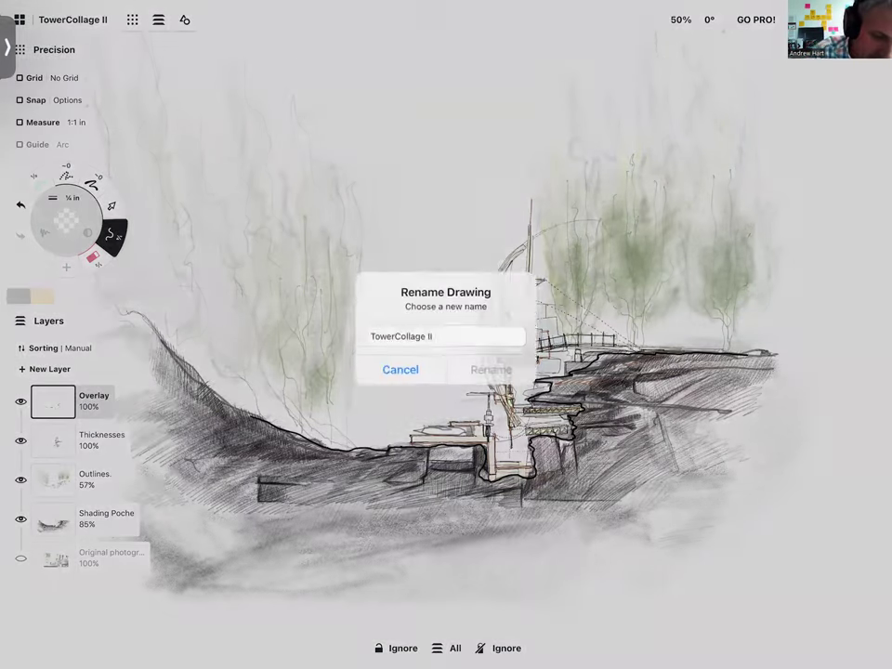
left_click(401, 352)
left_click(19, 20)
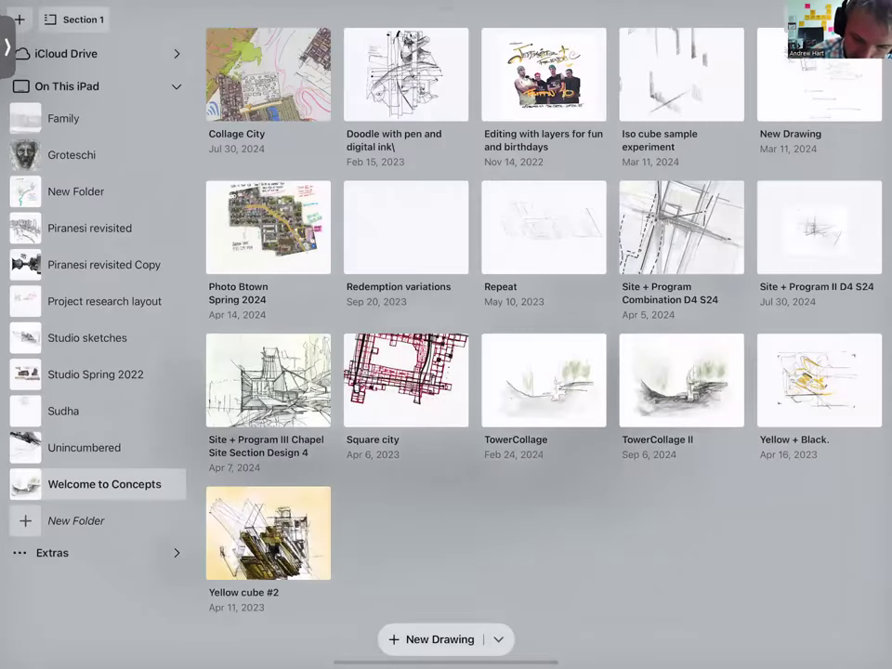
Open the blank Glendinning rock garden drawing with its empty Pen layer from Studio sketches.
scroll(544, 372, "up", 4)
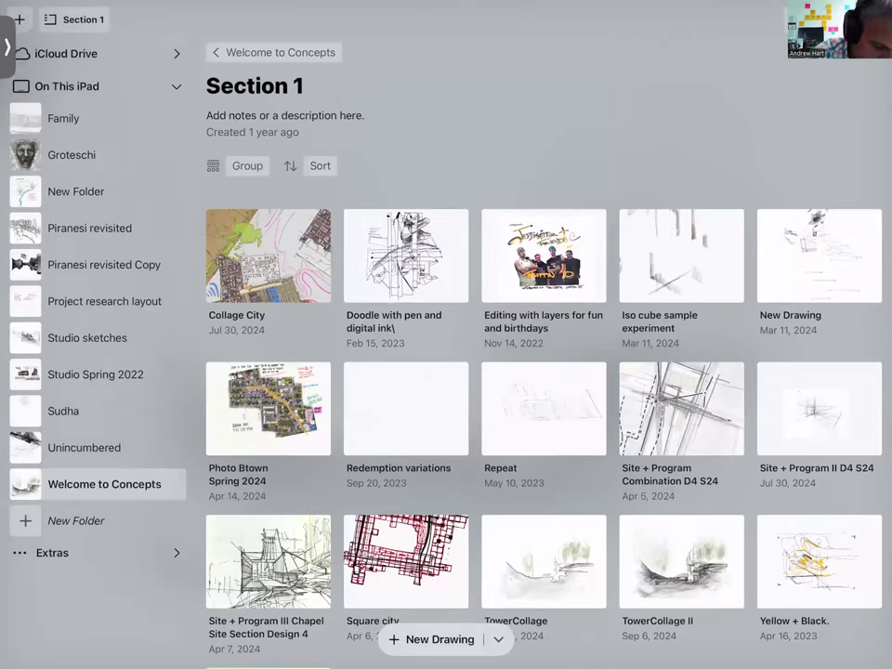
left_click(104, 301)
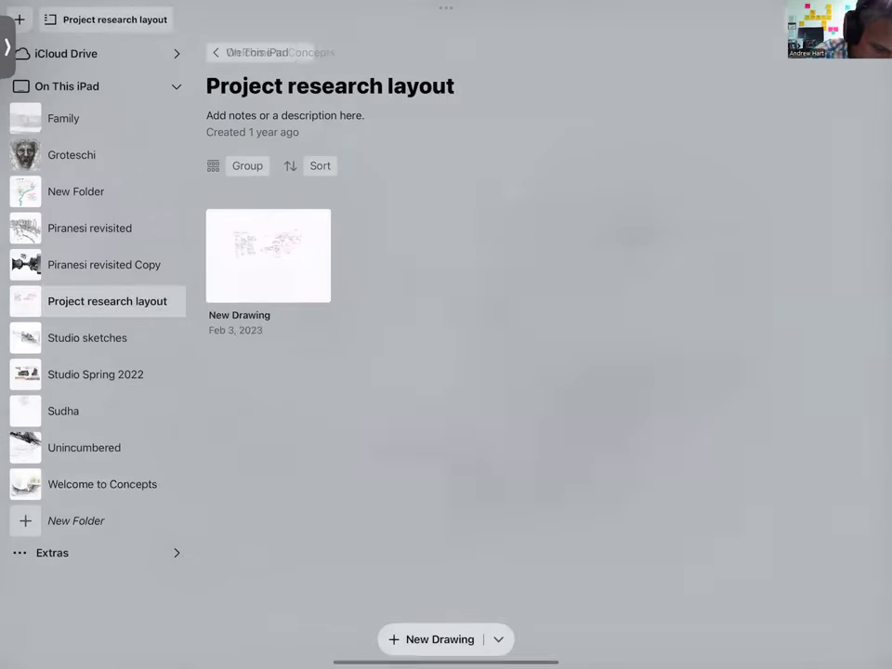
left_click(89, 337)
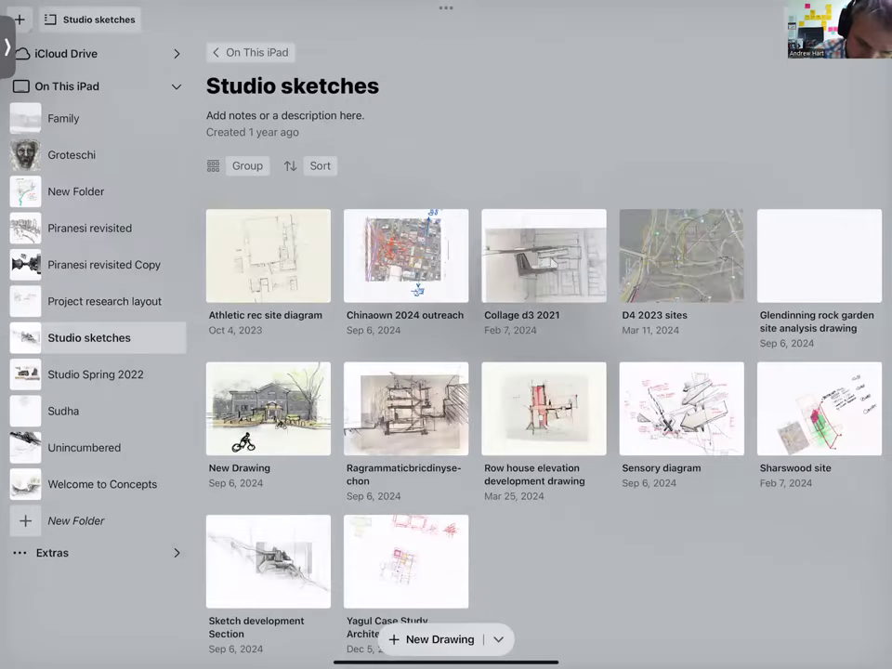
left_click(819, 256)
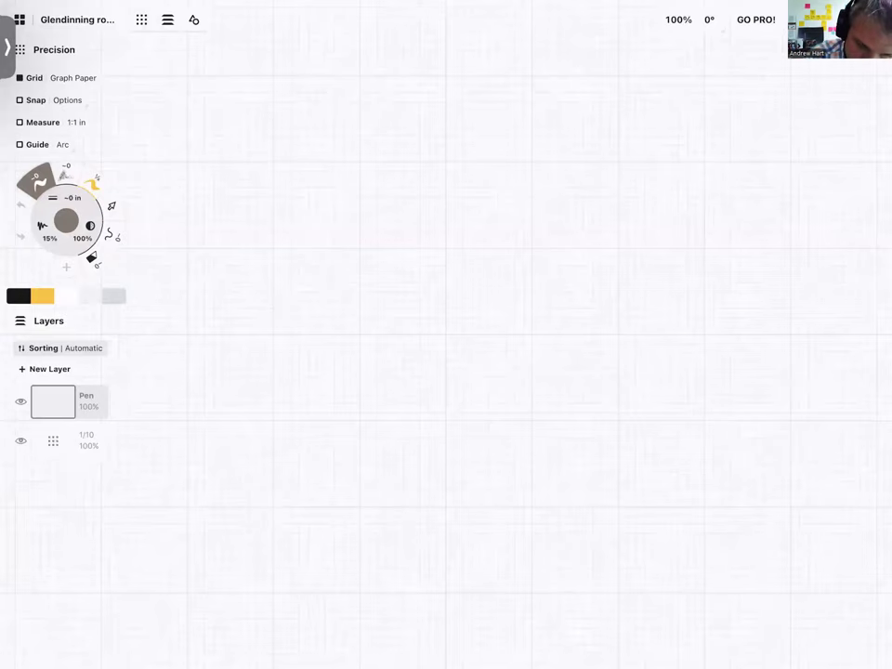
Import the hand-drawn site section sketch photo and shrink it to about 6½ × 7⅝ in.
left_click(194, 20)
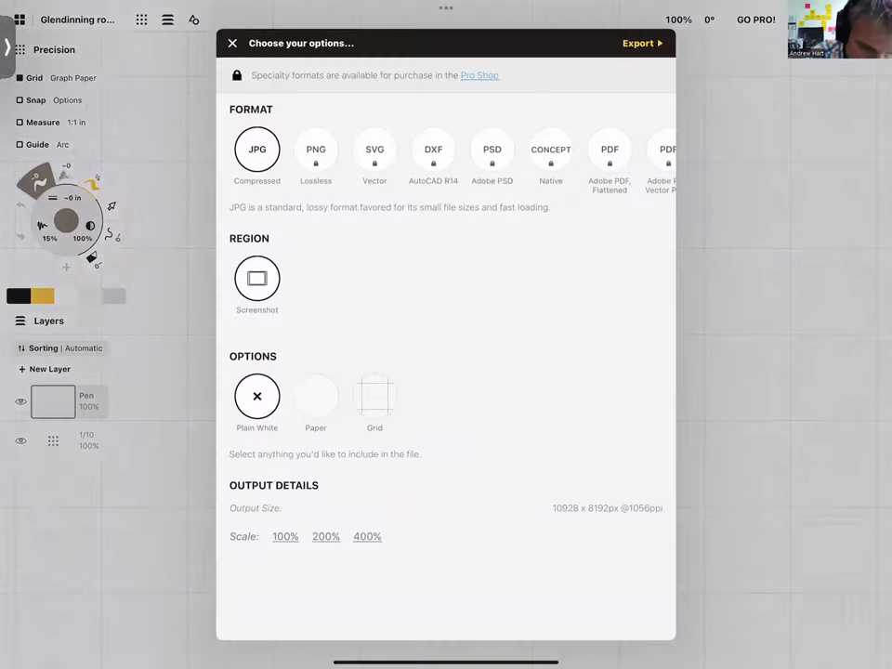
left_click(233, 43)
left_click(837, 19)
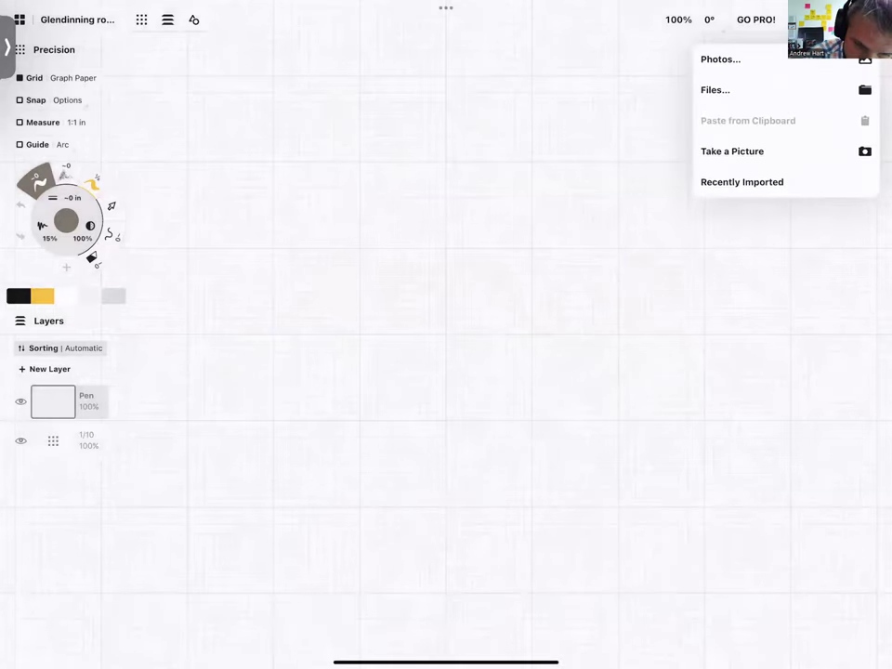
key("Escape")
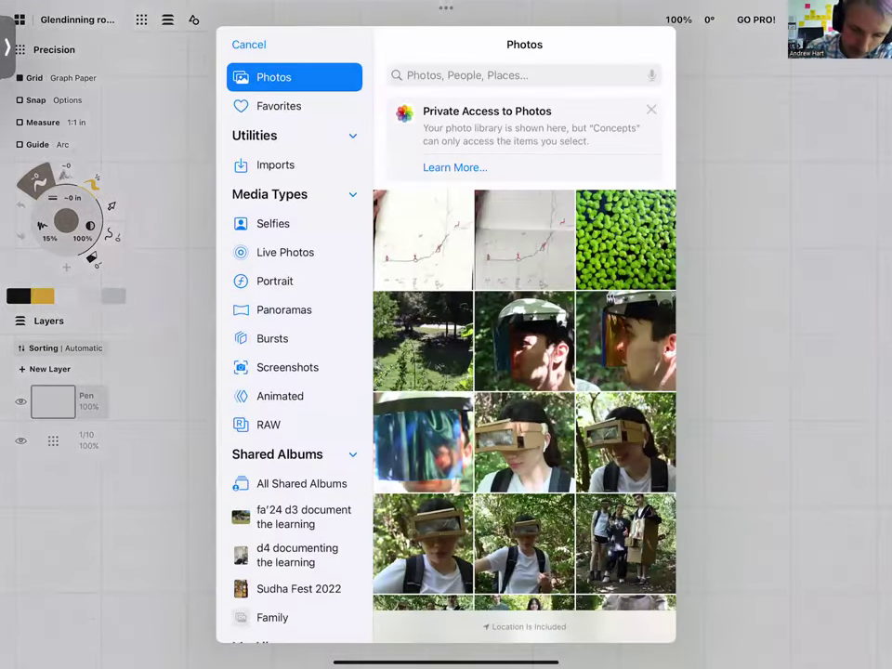
left_click(423, 239)
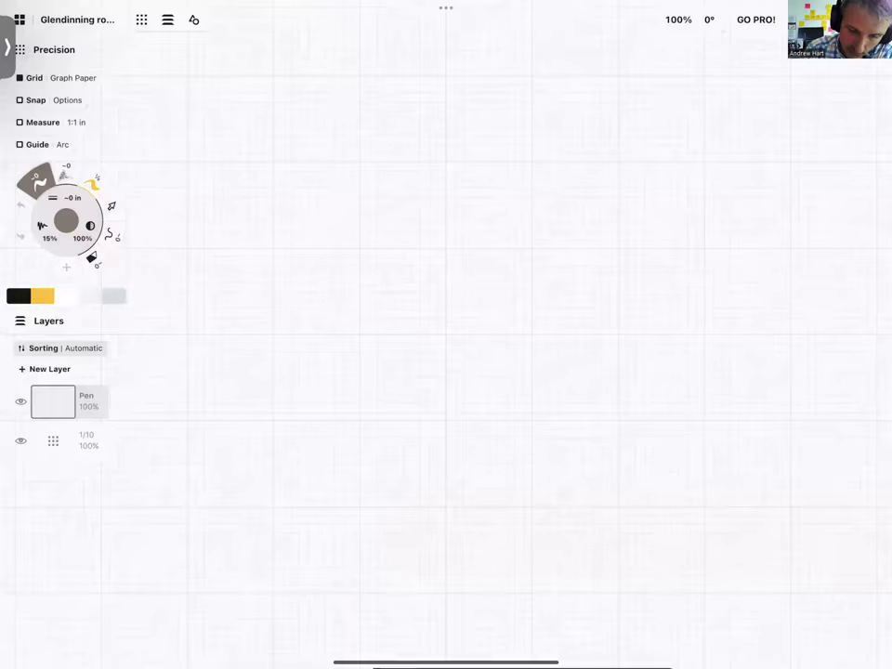
left_click_drag(446, 464, 446, 399)
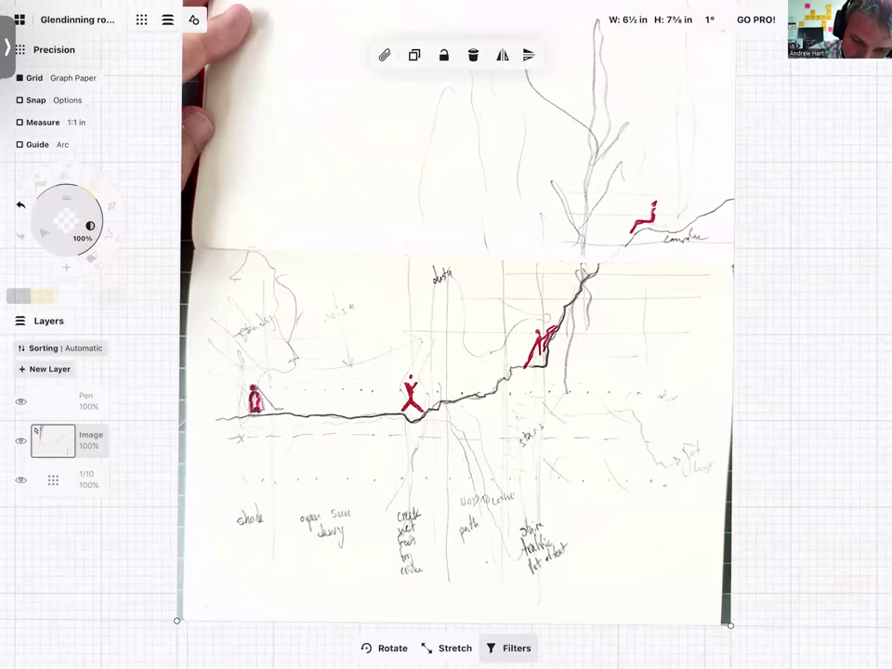
Import the green duckweed photo and place it at the sketch's upper right.
key("Escape")
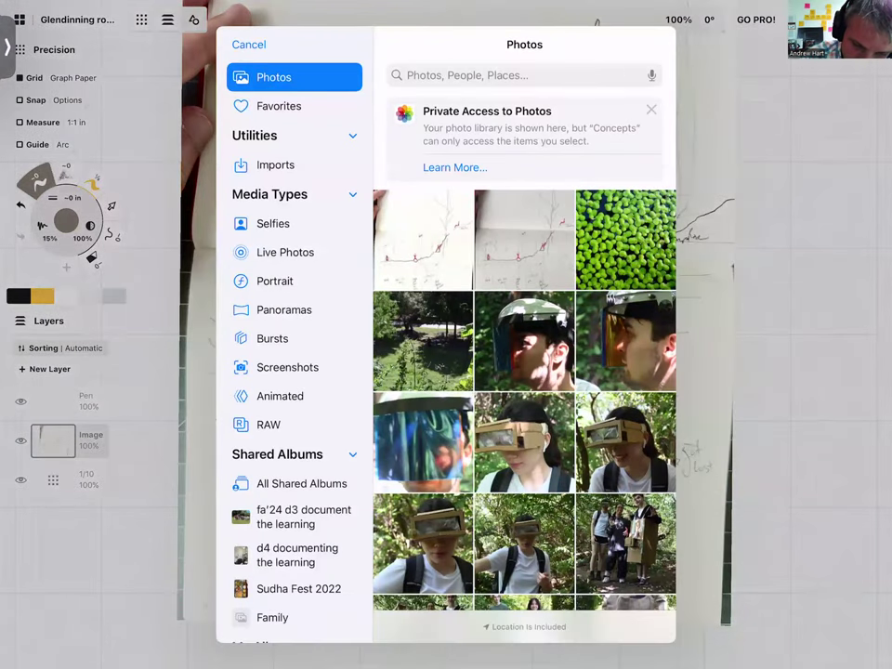
left_click(626, 239)
mouse_move(490, 351)
left_mouse_down()
mouse_move(771, 249)
mouse_move(661, 179)
mouse_move(305, 200)
mouse_move(379, 213)
mouse_move(831, 442)
mouse_move(873, 436)
mouse_move(822, 391)
left_mouse_up()
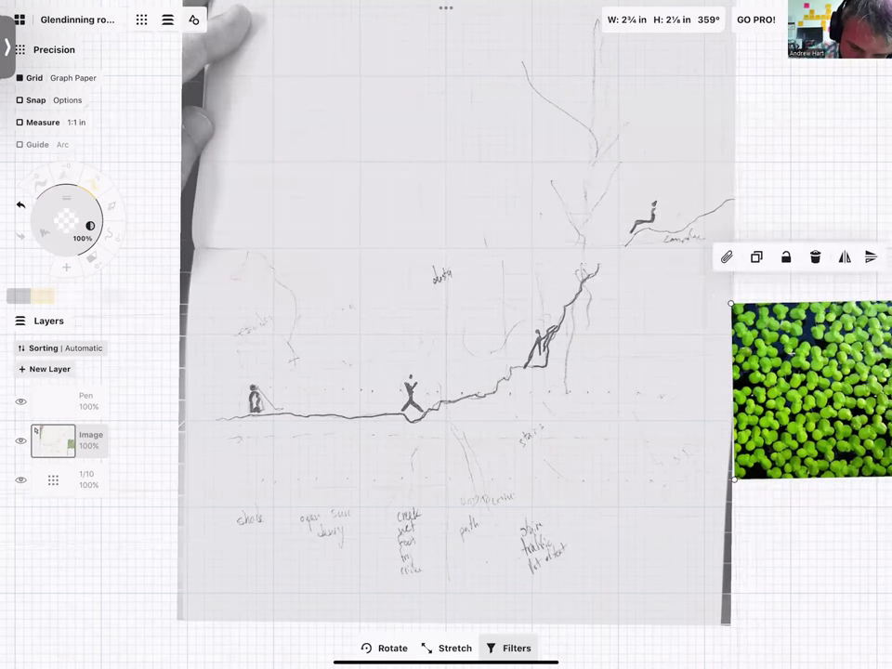
Make a copy of the duckweed photo and add an empty layer above the Image layer.
left_click(756, 256)
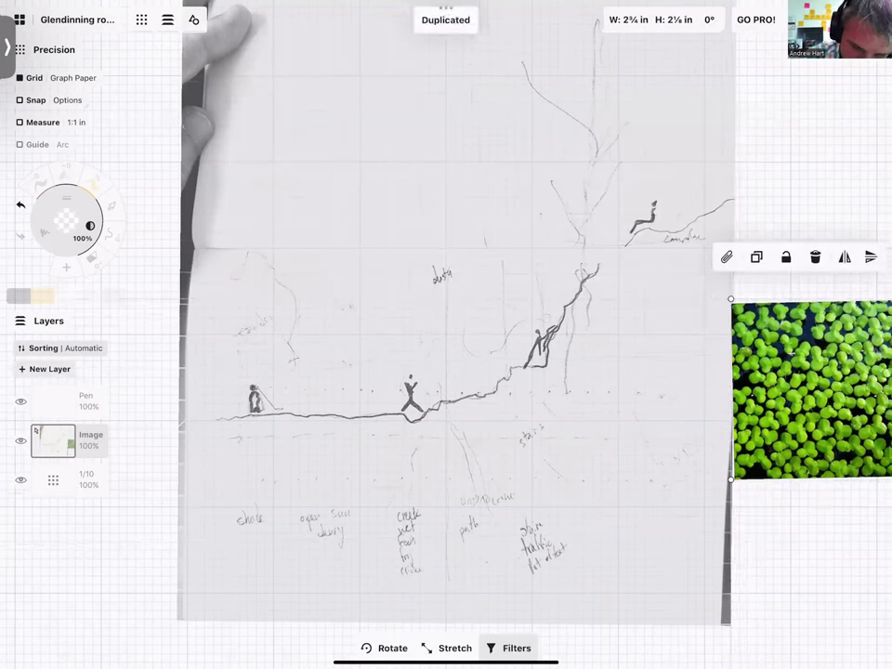
key("Escape")
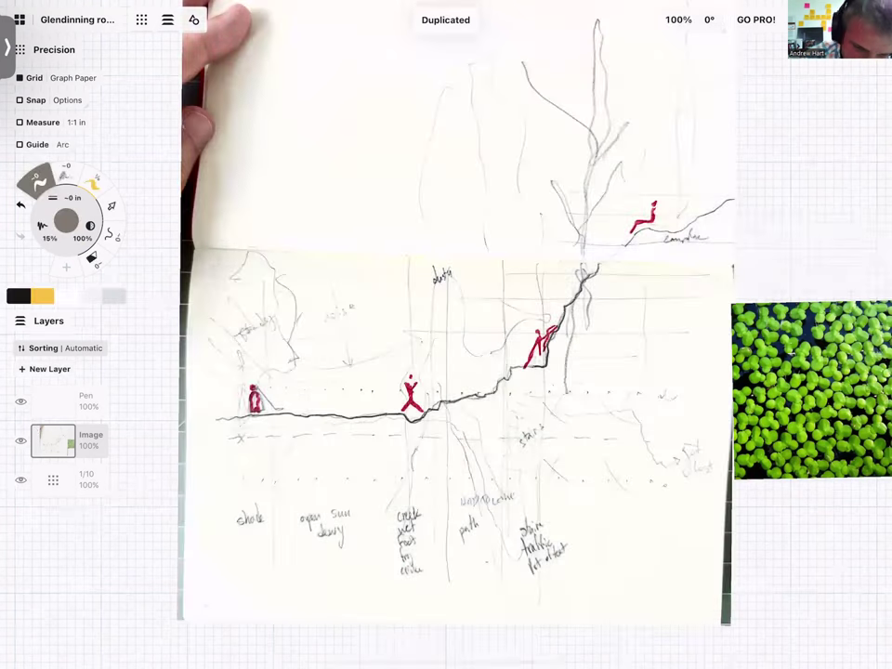
left_click(44, 369)
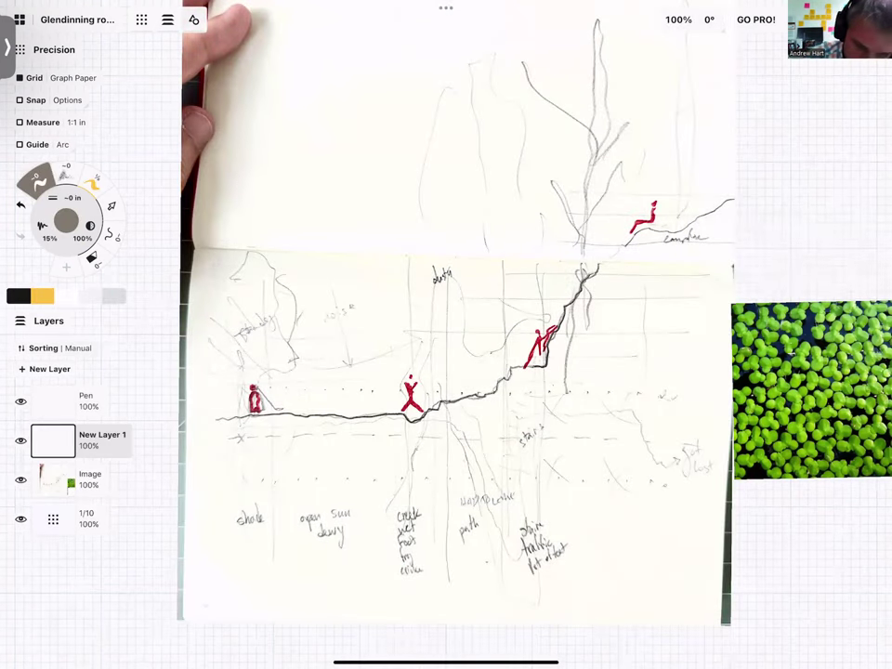
key("s")
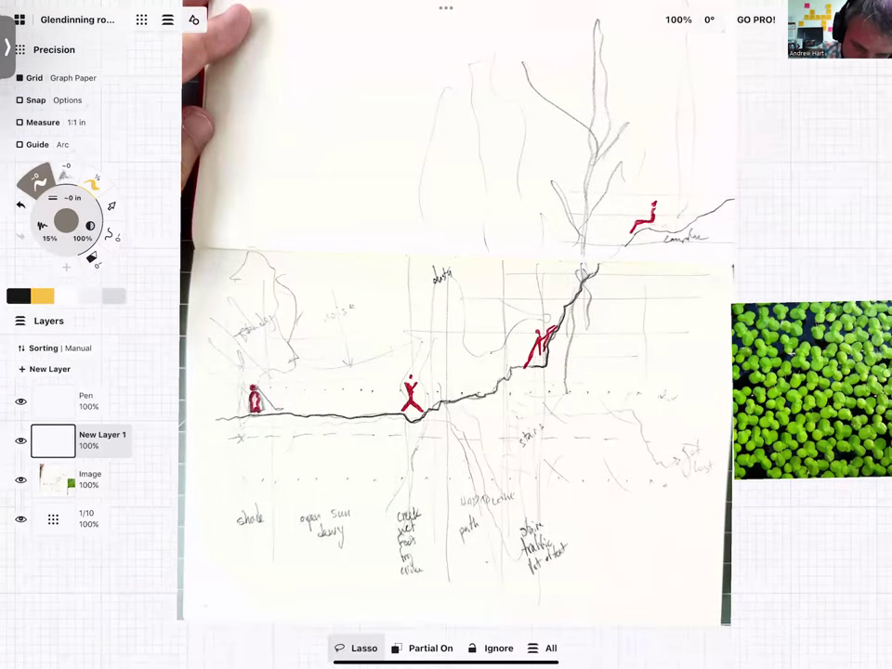
On the Pen layer, draw yellow dashes under the ground line and across the duckweed photo.
scroll(456, 335, "down", 5)
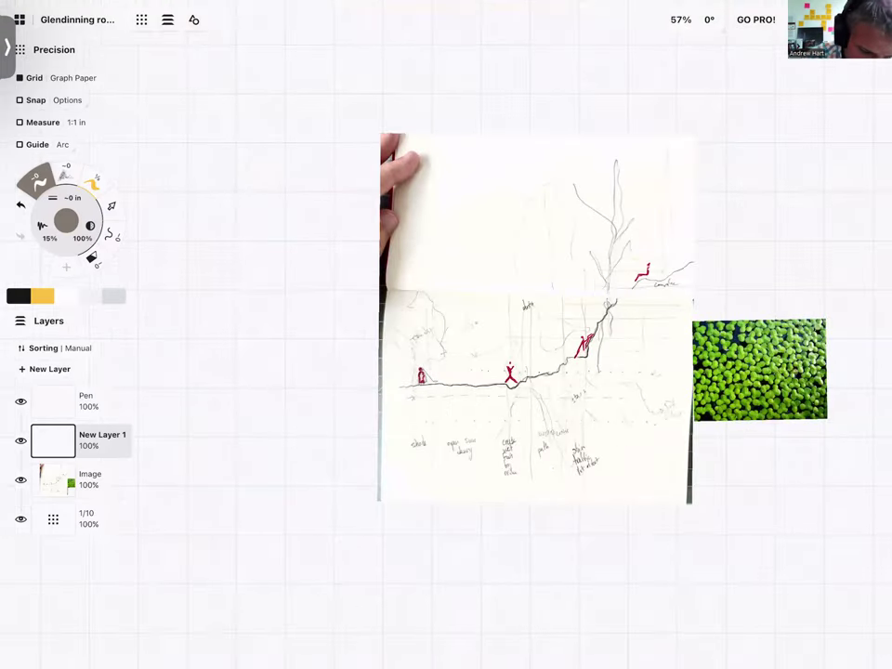
left_click(53, 401)
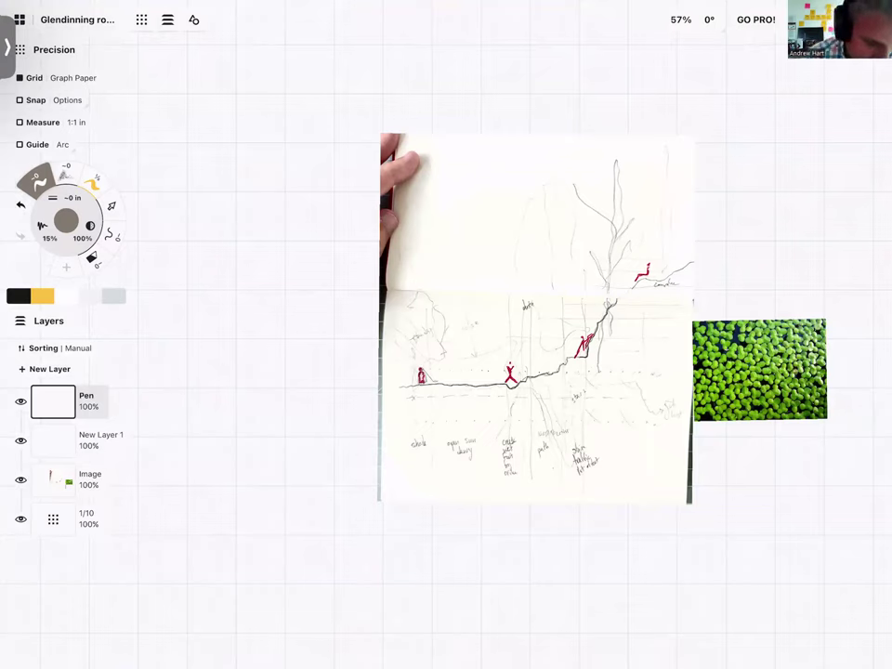
left_click(66, 220)
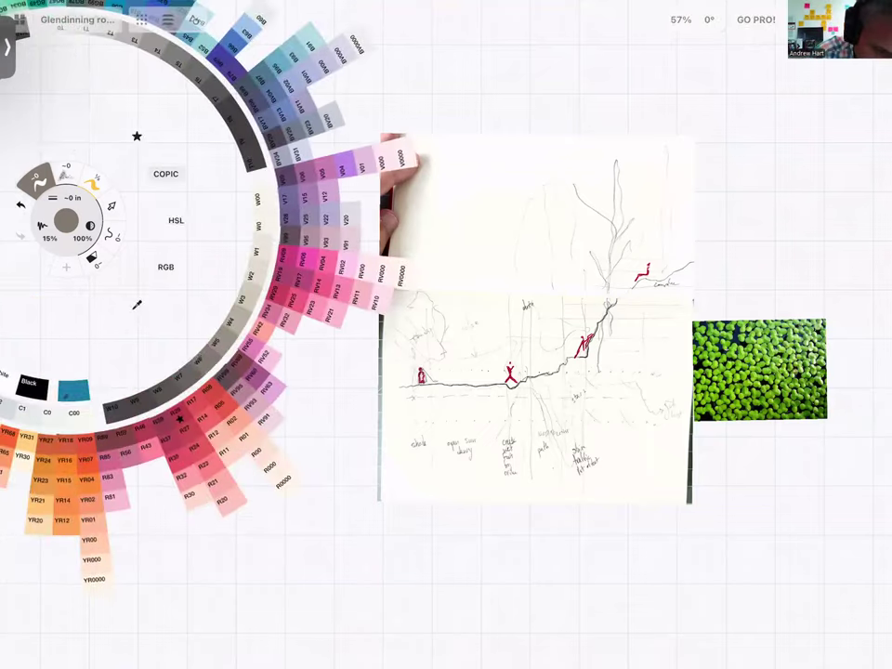
left_click(66, 220)
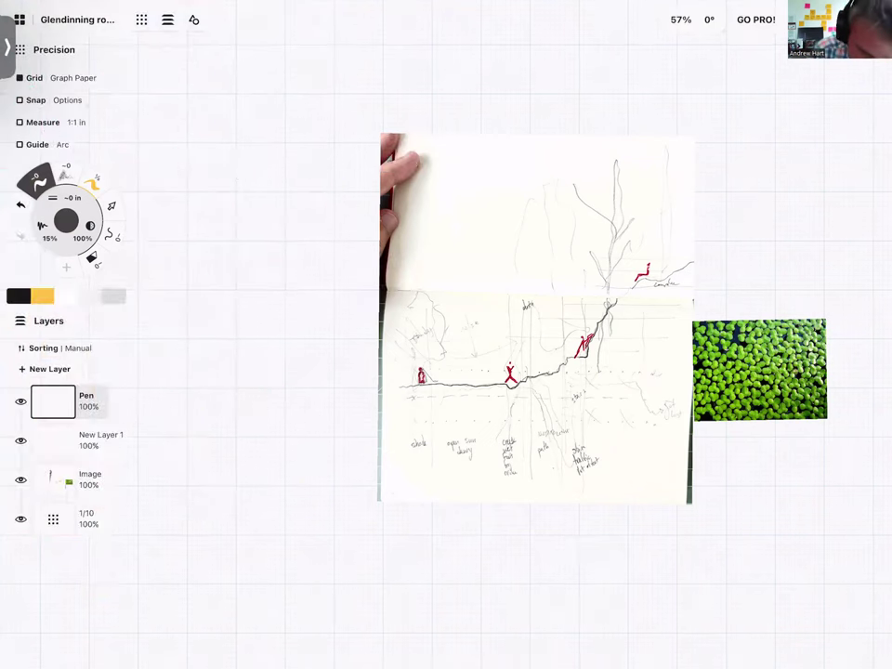
left_click(42, 295)
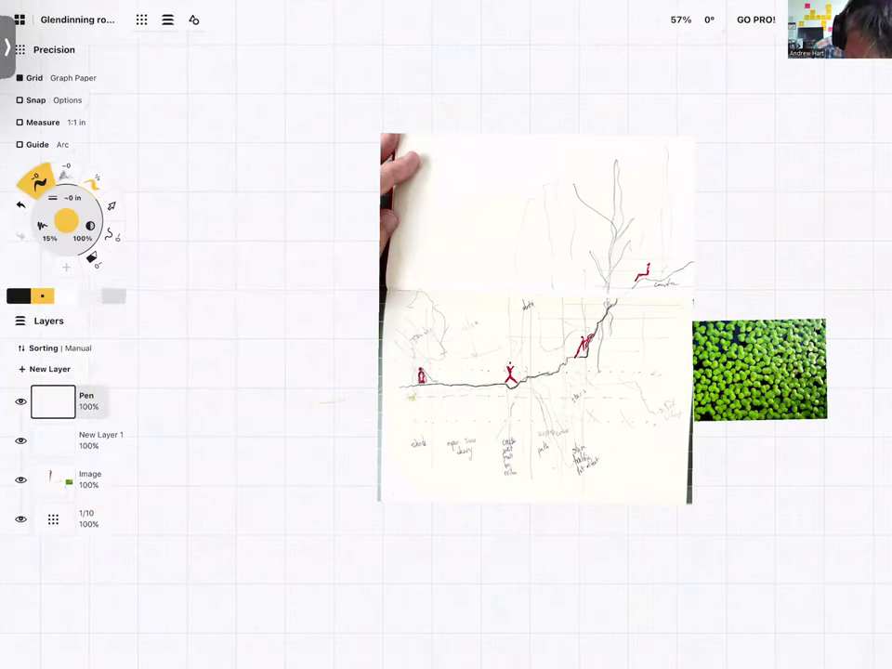
scroll(675, 365, "up", 5)
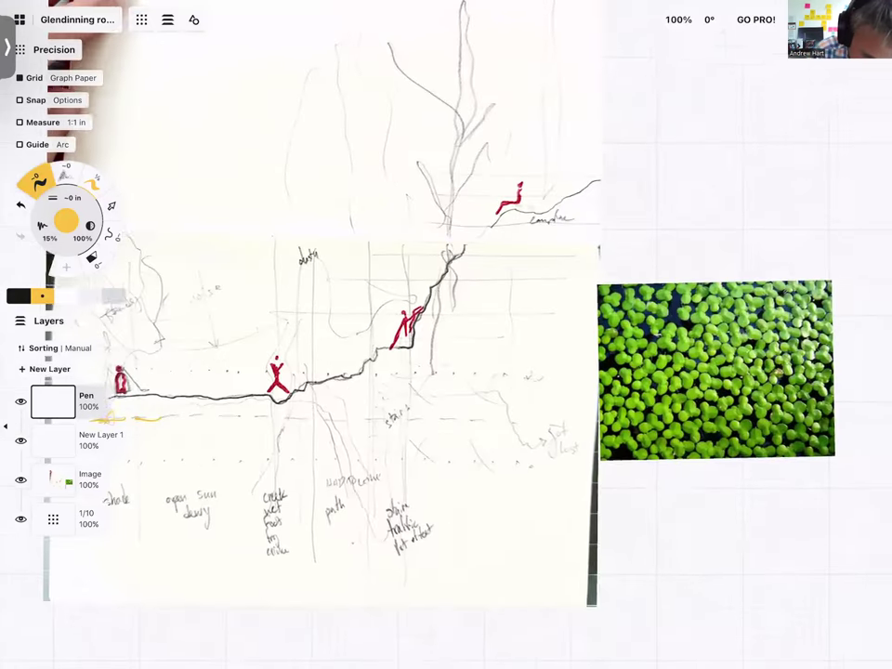
left_click_drag(335, 415, 698, 420)
left_click_drag(753, 428, 883, 429)
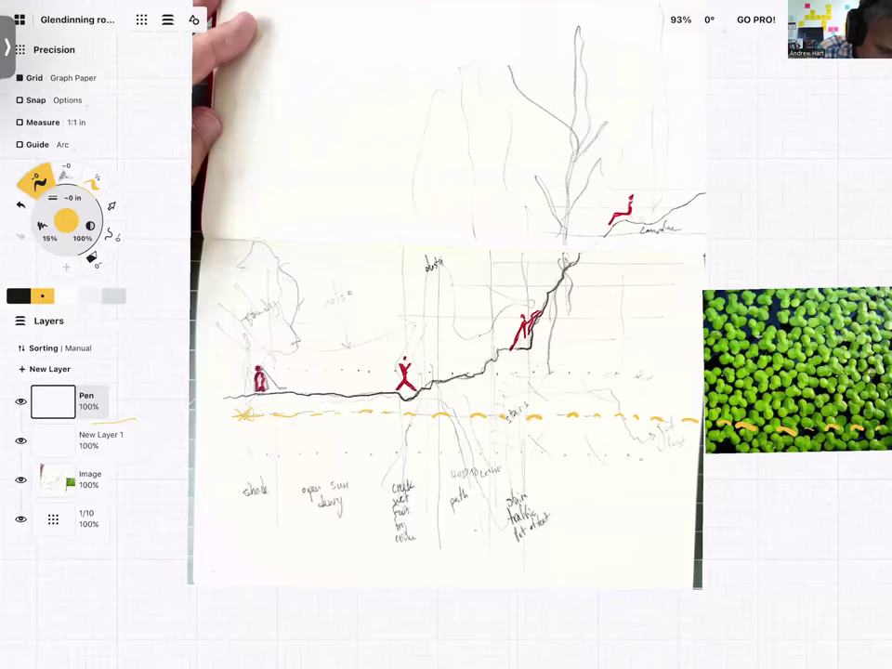
Trace the terrain in brown from the left figure up the slope past the right edge.
left_click(65, 221)
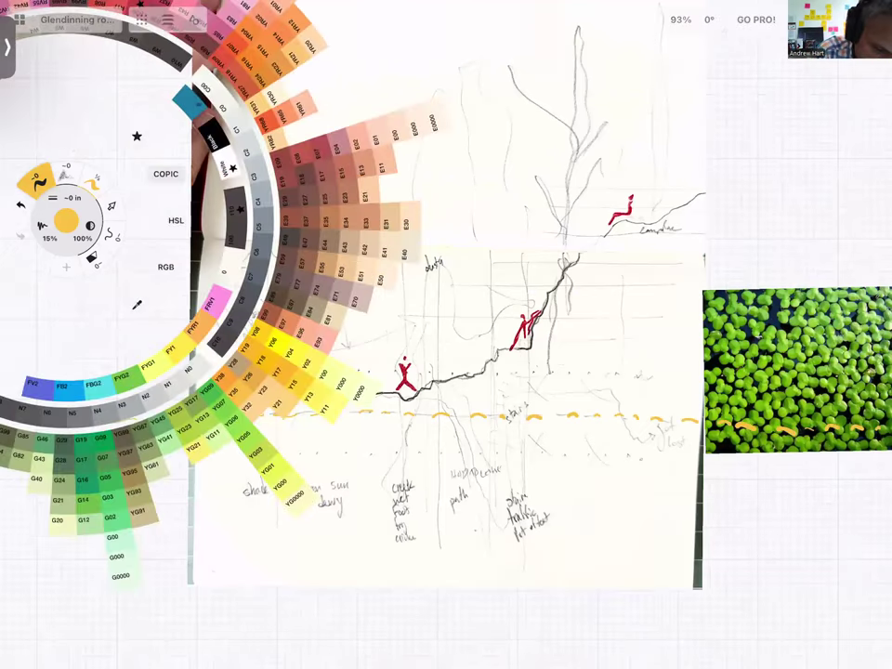
left_click(300, 163)
mouse_move(225, 398)
left_mouse_down()
mouse_move(418, 395)
mouse_move(470, 377)
mouse_move(535, 330)
mouse_move(572, 256)
mouse_move(606, 232)
mouse_move(825, 156)
mouse_move(883, 154)
left_mouse_up()
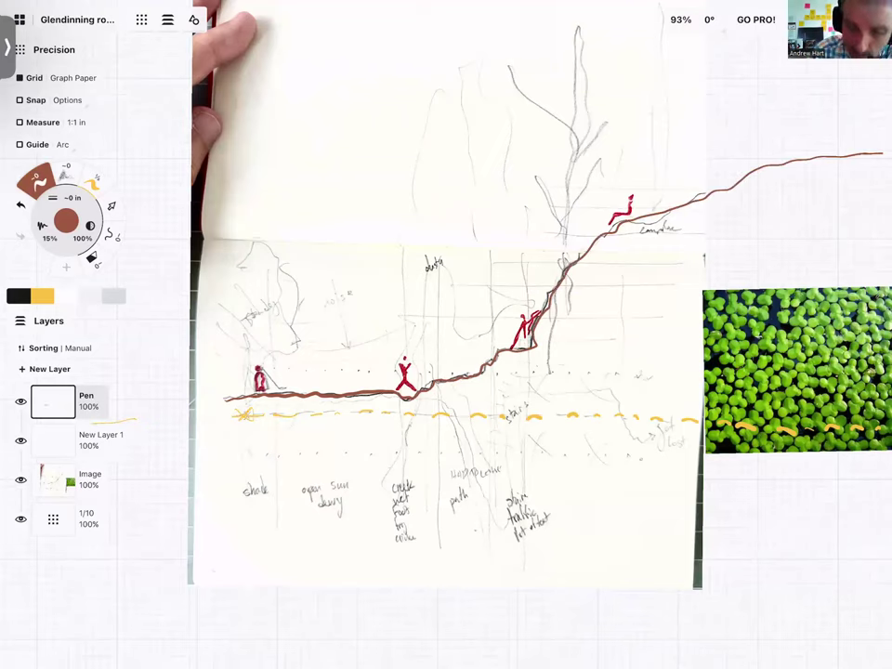
scroll(446, 335, "down", 3)
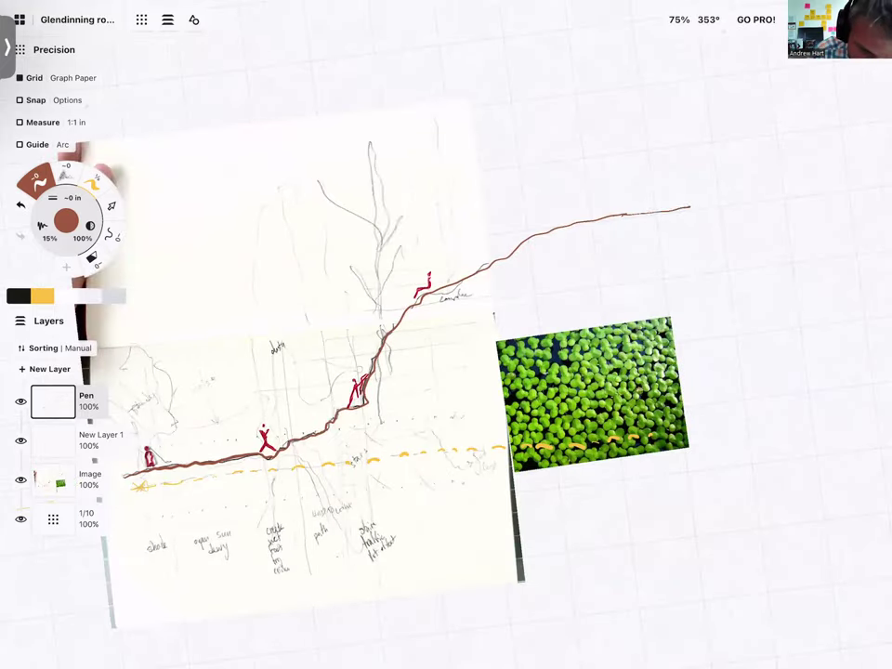
scroll(446, 335, "down", 1)
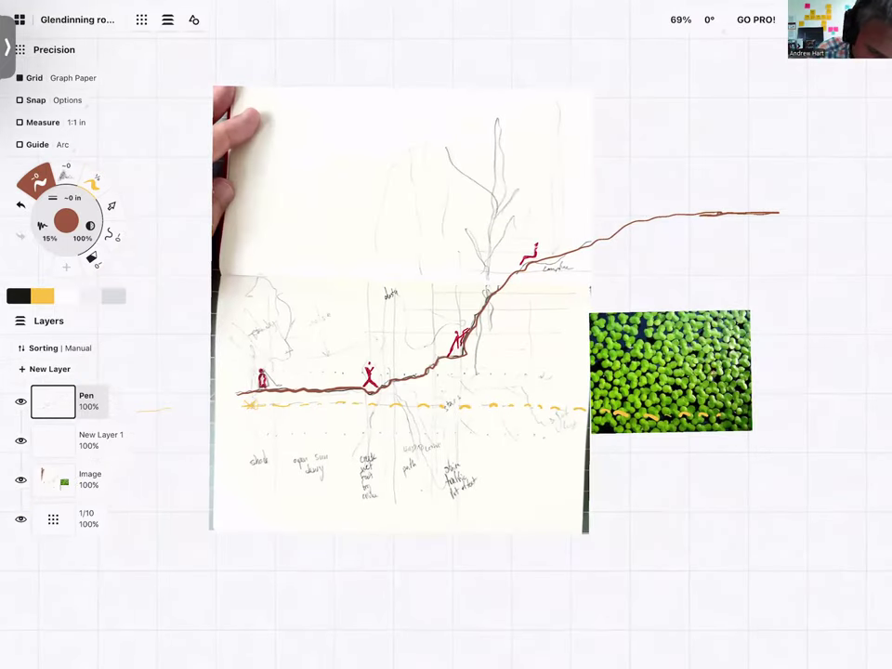
scroll(579, 297, "up", 3)
scroll(579, 297, "up", 1)
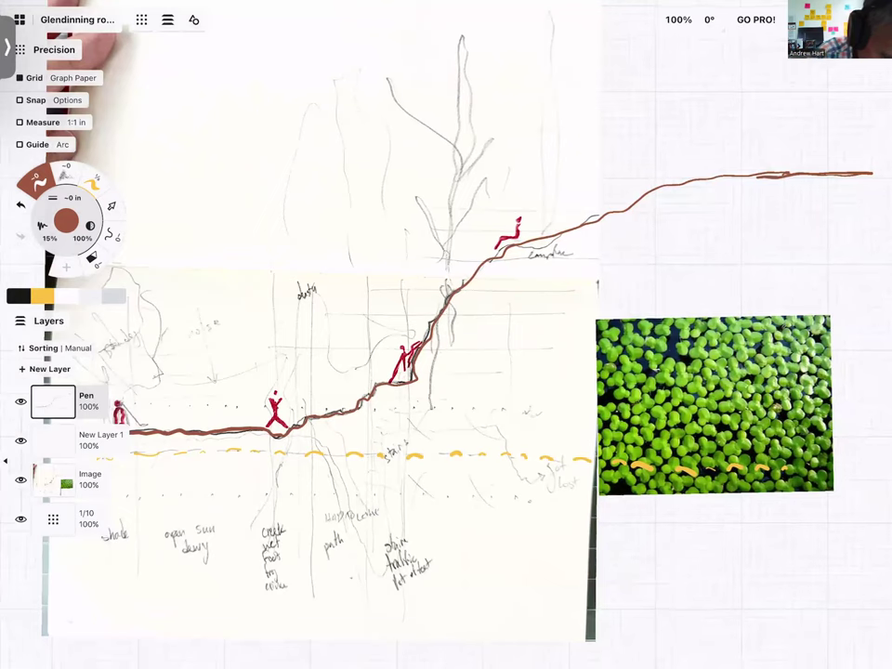
Draw two red vertical lines through the creek figure.
left_click(66, 220)
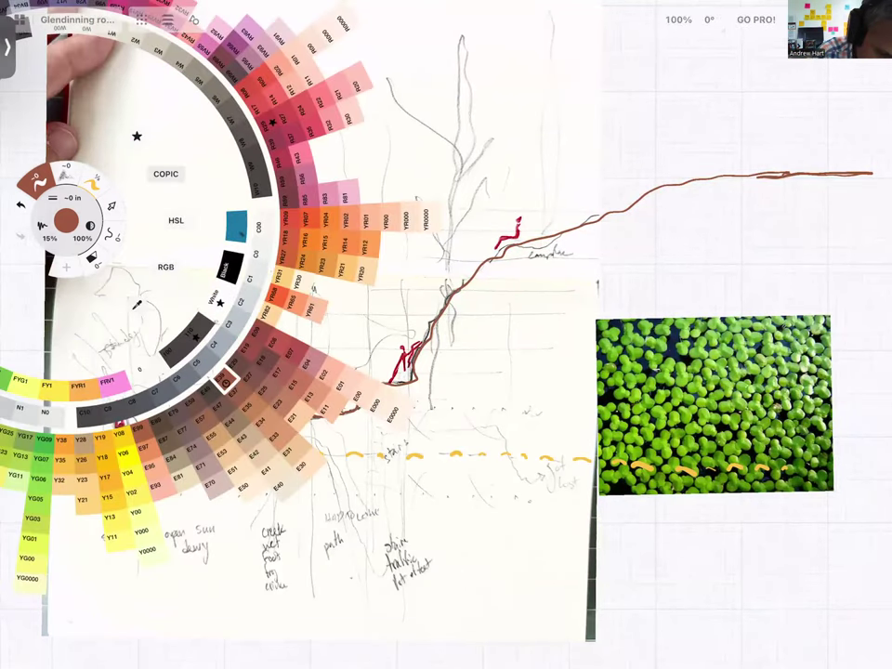
left_click(269, 116)
left_click_drag(405, 363, 506, 348)
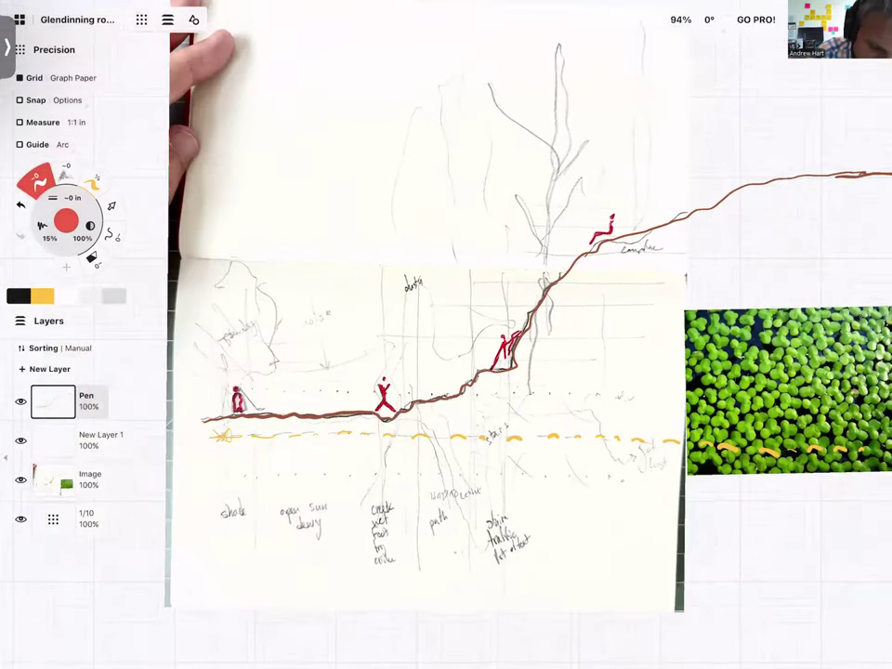
mouse_move(387, 227)
left_mouse_down()
mouse_move(384, 553)
mouse_move(400, 358)
mouse_move(412, 614)
left_mouse_up()
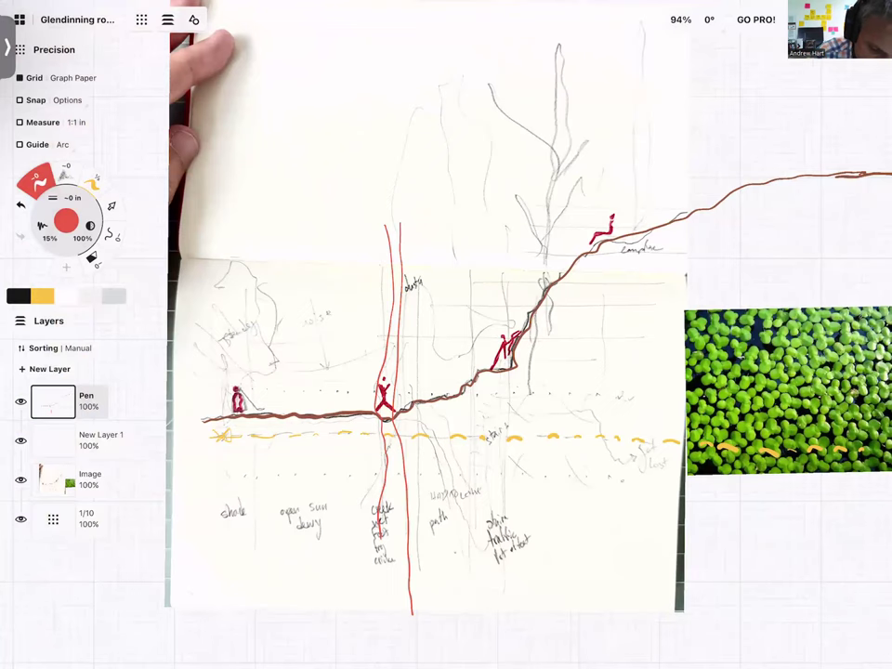
Hatch the slope below the climbing figure with blue diagonal strokes.
left_click(66, 221)
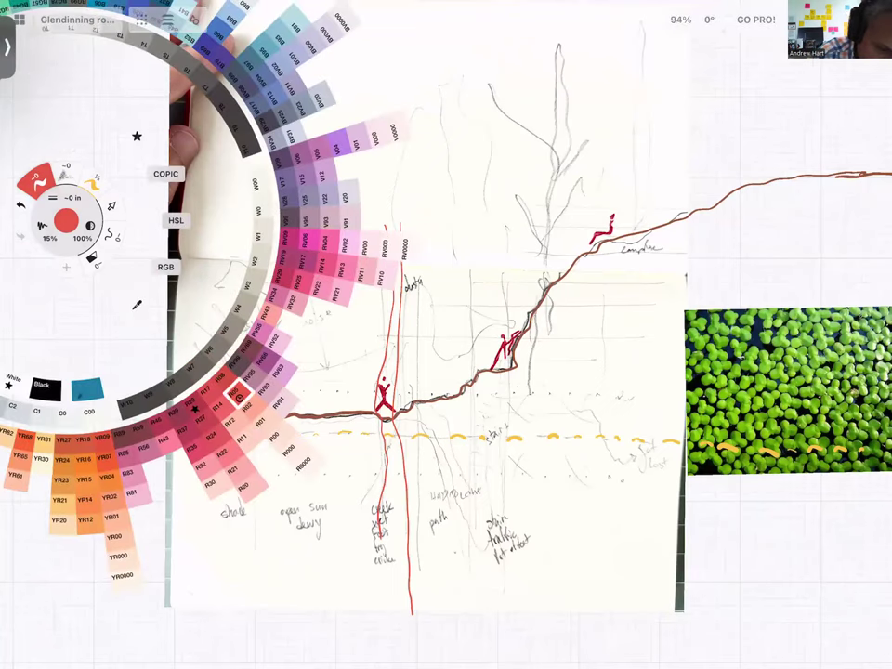
left_click(275, 93)
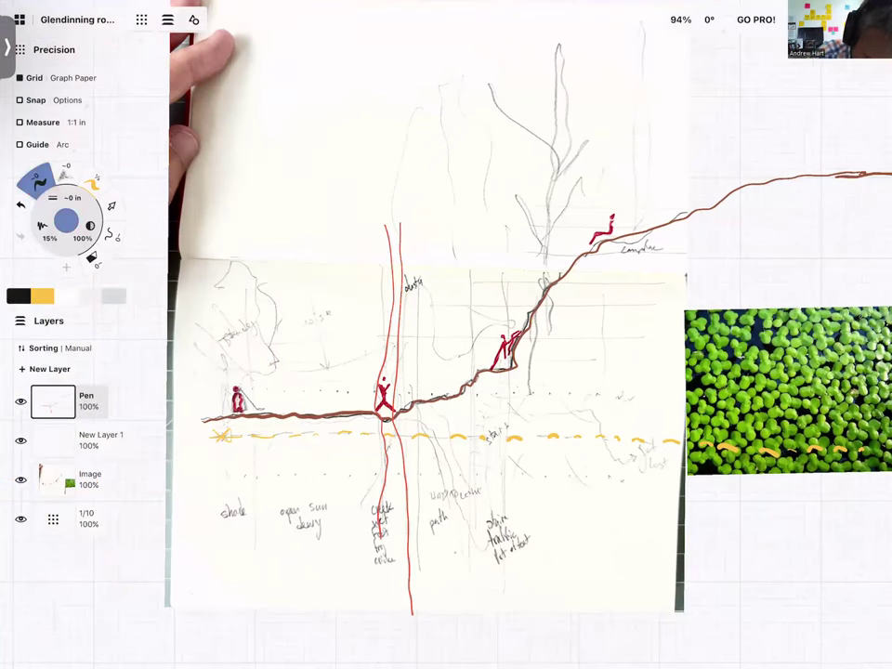
left_click_drag(494, 426, 474, 454)
left_click_drag(500, 402, 487, 413)
left_click_drag(518, 375, 504, 384)
left_click_drag(530, 346, 516, 357)
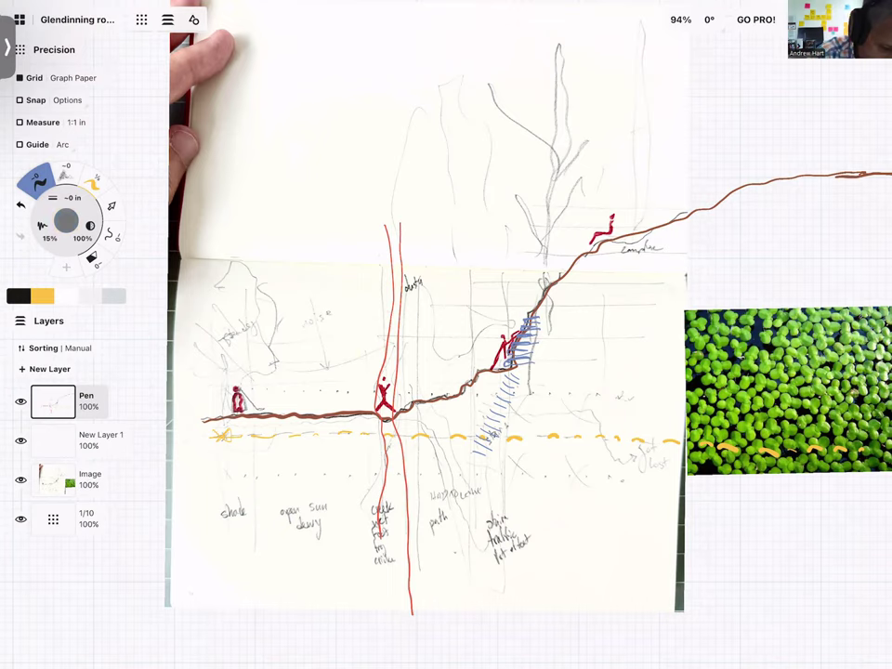
left_click(65, 174)
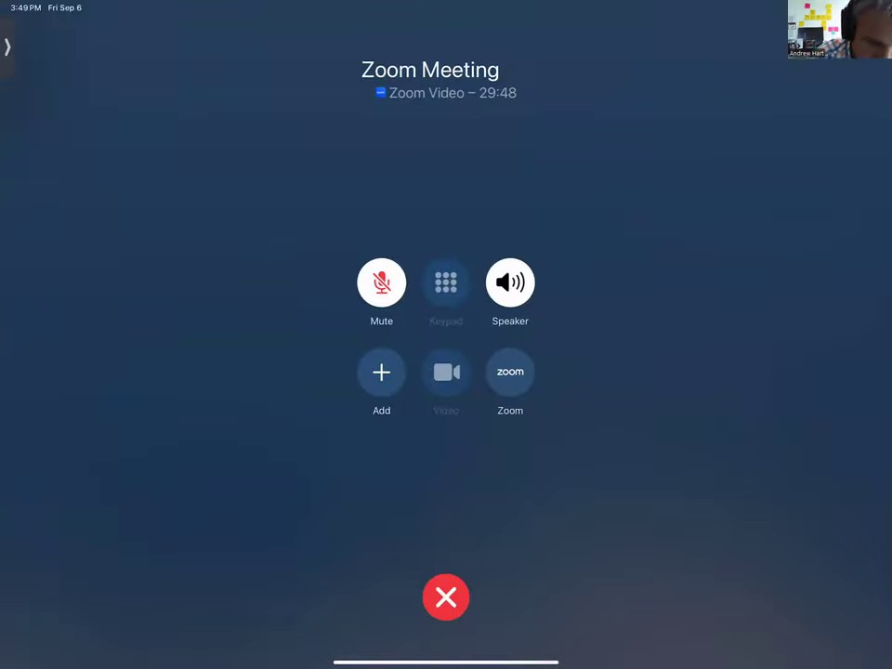
left_click_drag(447, 663, 446, 371)
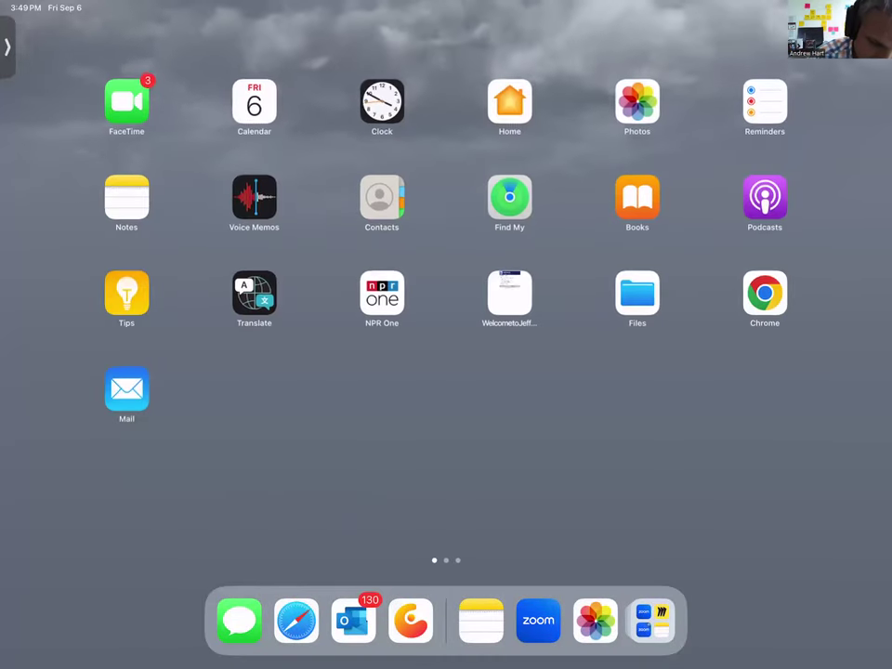
left_click_drag(446, 663, 446, 372)
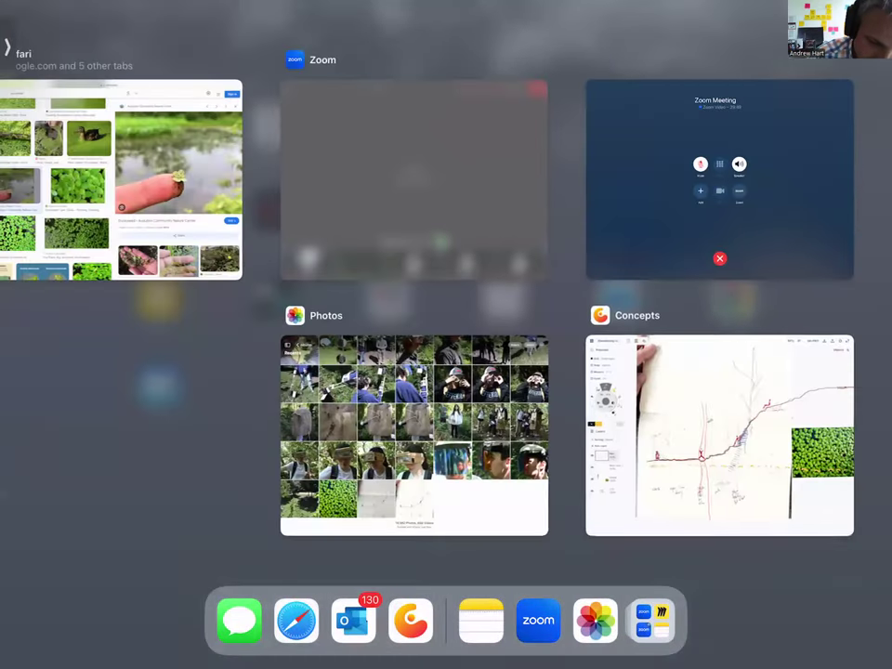
left_click(720, 433)
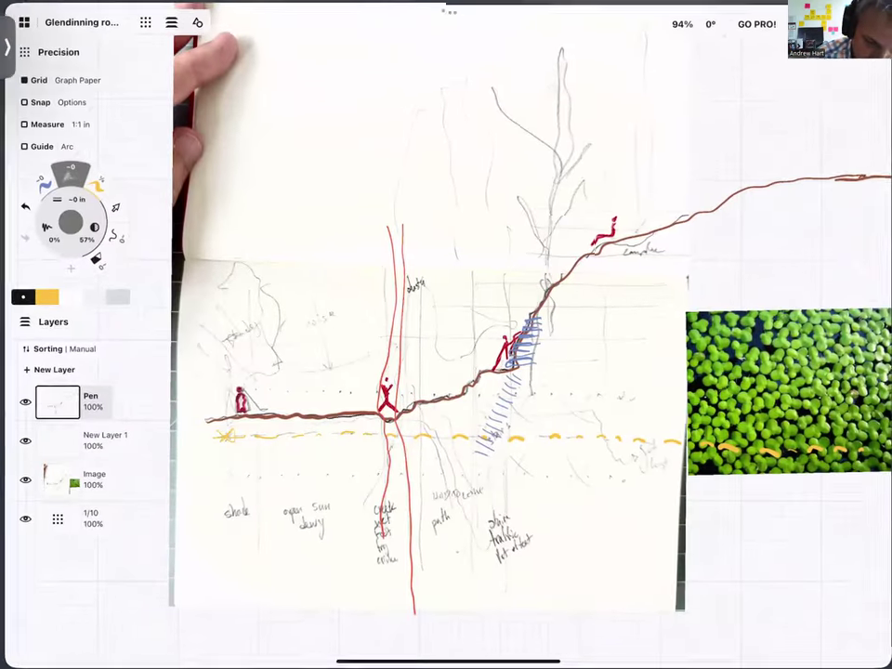
Add grey diagonal pencil hatching across the upper sketch, extending right.
left_click_drag(479, 119, 595, 70)
left_click_drag(474, 167, 651, 74)
left_click_drag(493, 209, 660, 130)
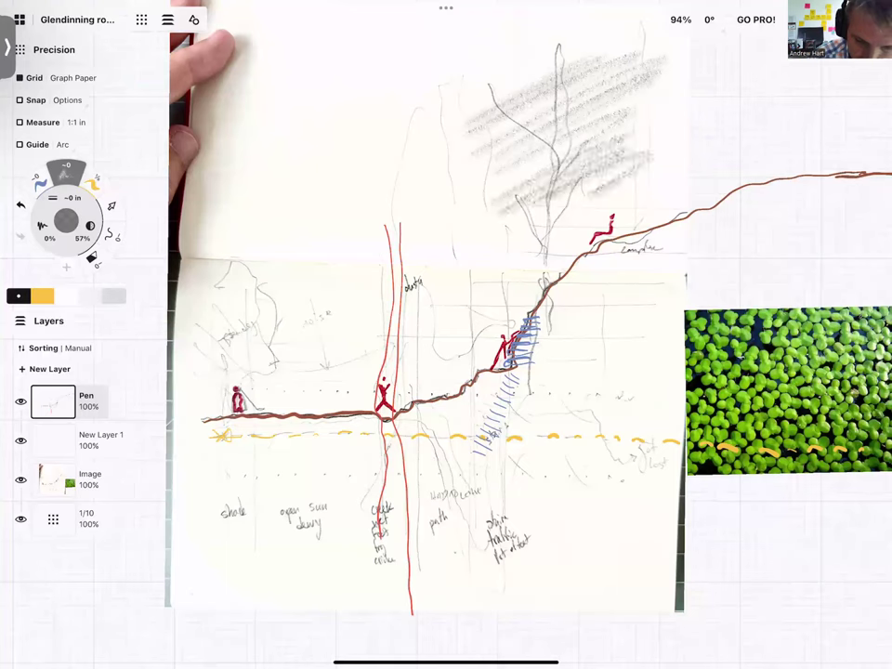
left_click_drag(469, 135, 525, 32)
left_click_drag(460, 79, 562, 37)
left_click_drag(632, 115, 750, 53)
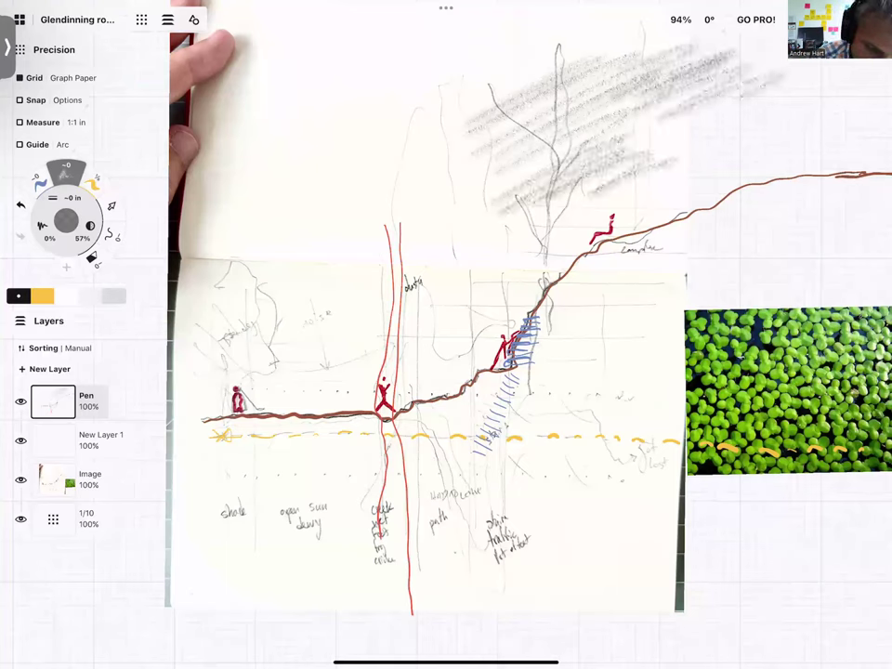
Layer darker diagonal shading over the hatching, extending toward the right.
left_click_drag(521, 186, 595, 140)
mouse_move(464, 223)
left_mouse_down()
mouse_move(586, 158)
mouse_move(567, 167)
left_mouse_up()
left_click_drag(521, 200, 706, 130)
left_click_drag(558, 196, 744, 121)
left_click_drag(595, 177, 772, 111)
left_click_drag(641, 177, 842, 121)
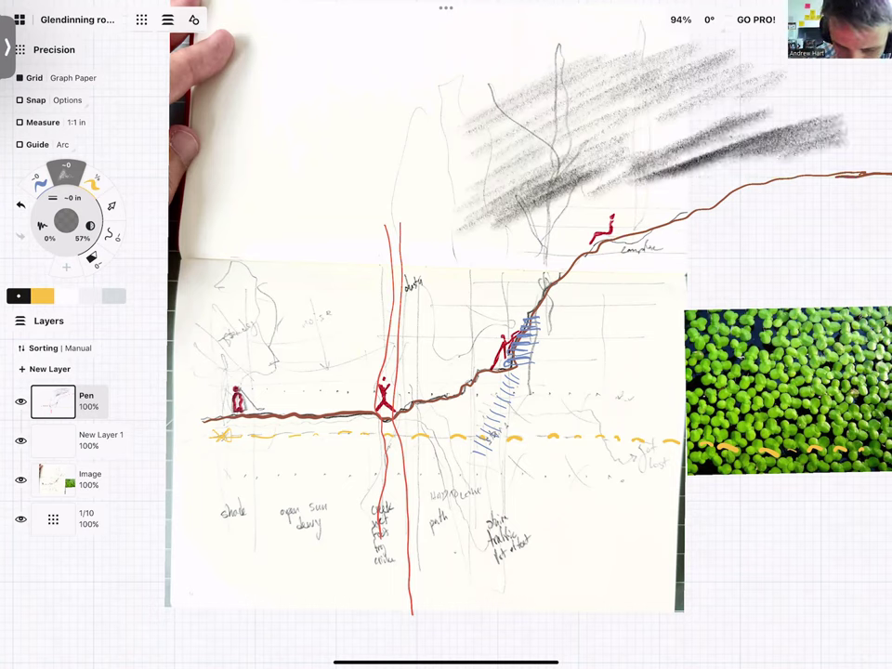
Add faint grey strokes and darker vertical strokes to the upper hatching.
mouse_move(483, 149)
left_mouse_down()
mouse_move(528, 120)
mouse_move(517, 130)
left_mouse_up()
mouse_move(502, 170)
left_mouse_down()
mouse_move(513, 135)
mouse_move(478, 145)
mouse_move(503, 132)
left_mouse_up()
mouse_move(666, 181)
left_mouse_down()
mouse_move(676, 223)
mouse_move(651, 219)
left_mouse_up()
left_click_drag(491, 127, 481, 156)
left_click_drag(592, 134, 584, 158)
left_click_drag(600, 114, 590, 139)
Handwrite a two-line yellow note starting 'tunnel' right of the slope, retracing line two in blue.
left_click(93, 181)
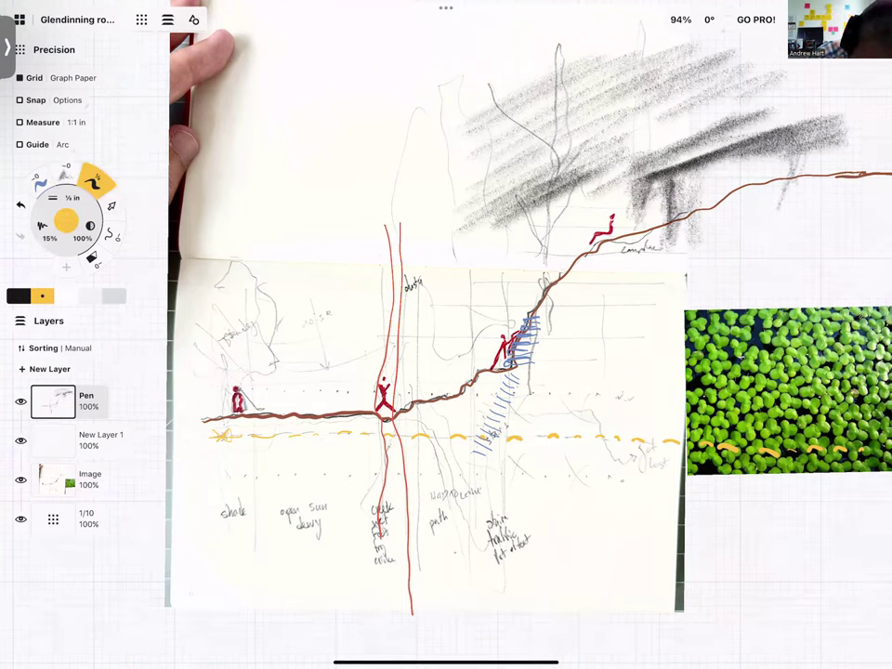
mouse_move(722, 206)
left_mouse_down()
mouse_move(723, 231)
mouse_move(732, 219)
left_mouse_up()
left_click_drag(734, 221, 774, 230)
left_click_drag(774, 223, 788, 233)
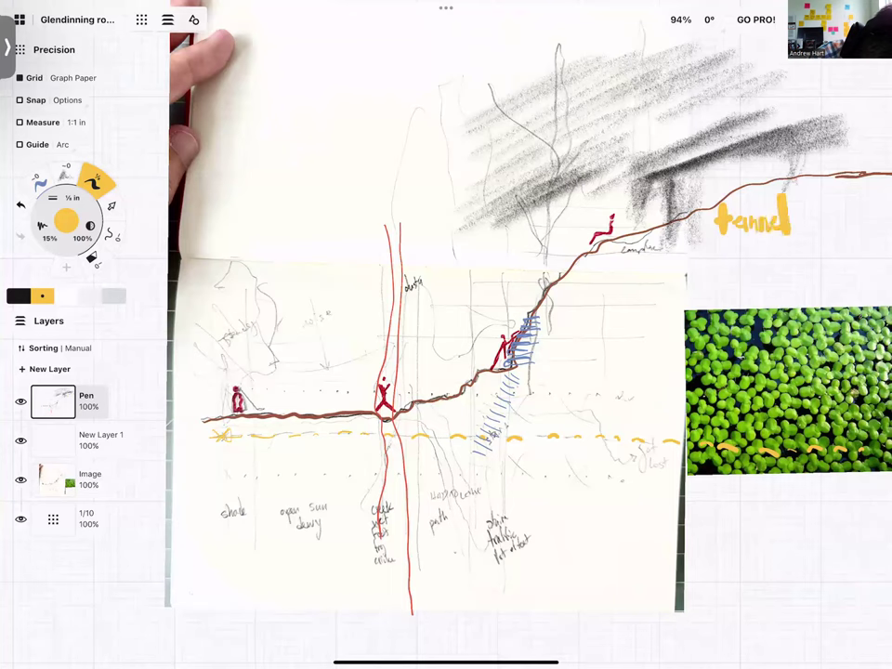
mouse_move(724, 240)
left_mouse_down()
mouse_move(723, 267)
mouse_move(732, 267)
left_mouse_up()
mouse_move(739, 240)
left_mouse_down()
mouse_move(742, 267)
mouse_move(771, 266)
left_mouse_up()
left_click_drag(775, 254, 816, 253)
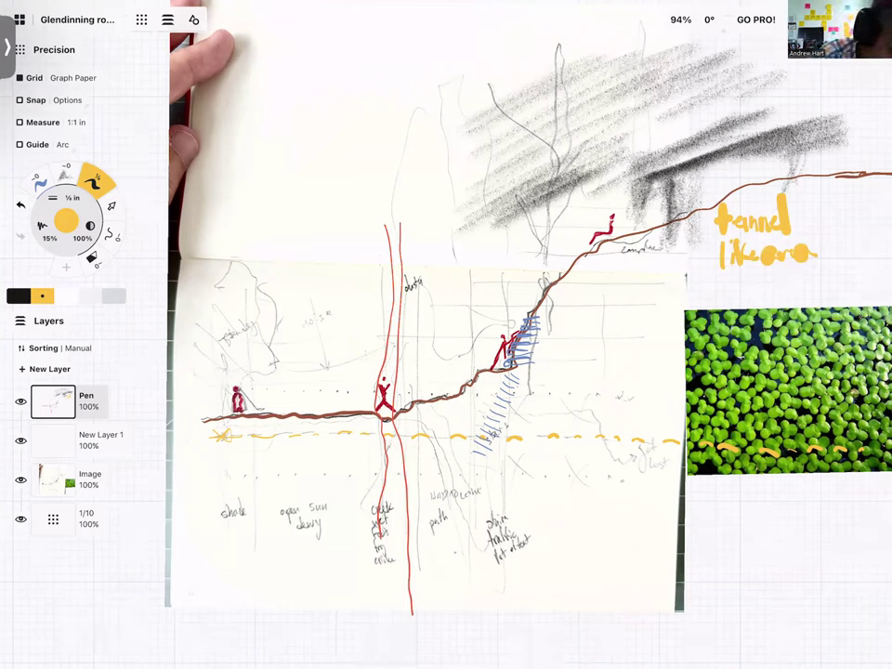
left_click(37, 181)
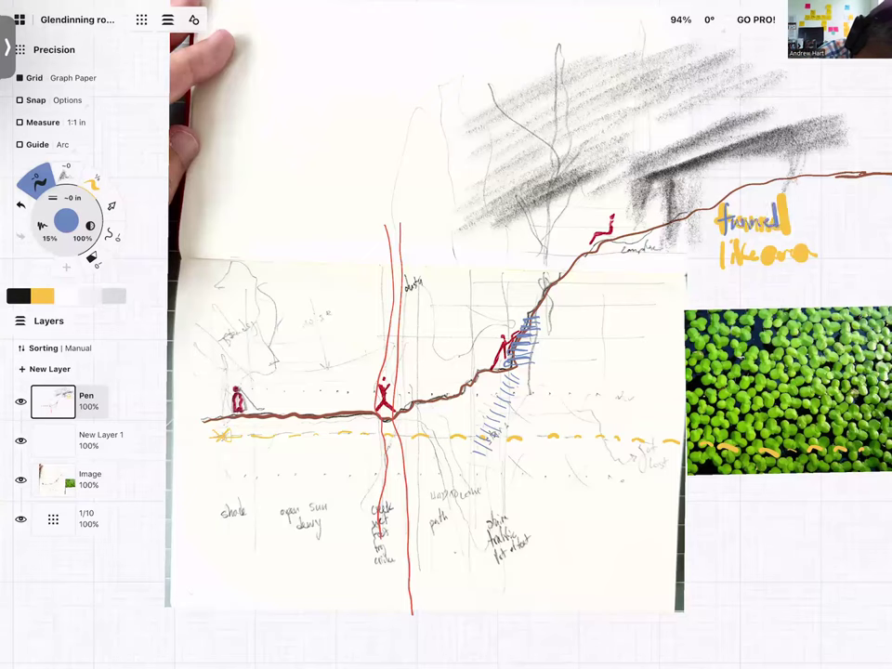
mouse_move(721, 240)
left_mouse_down()
mouse_move(723, 267)
mouse_move(813, 263)
left_mouse_up()
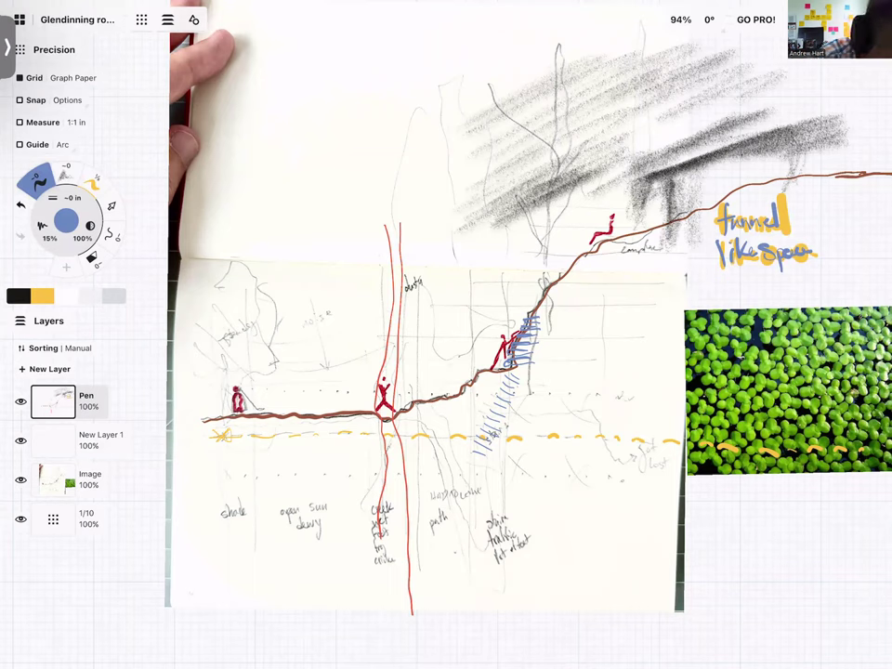
Draw a green line from the creek to the duckweed photo, labelled 'duck weed'.
left_click(66, 220)
left_click(269, 56)
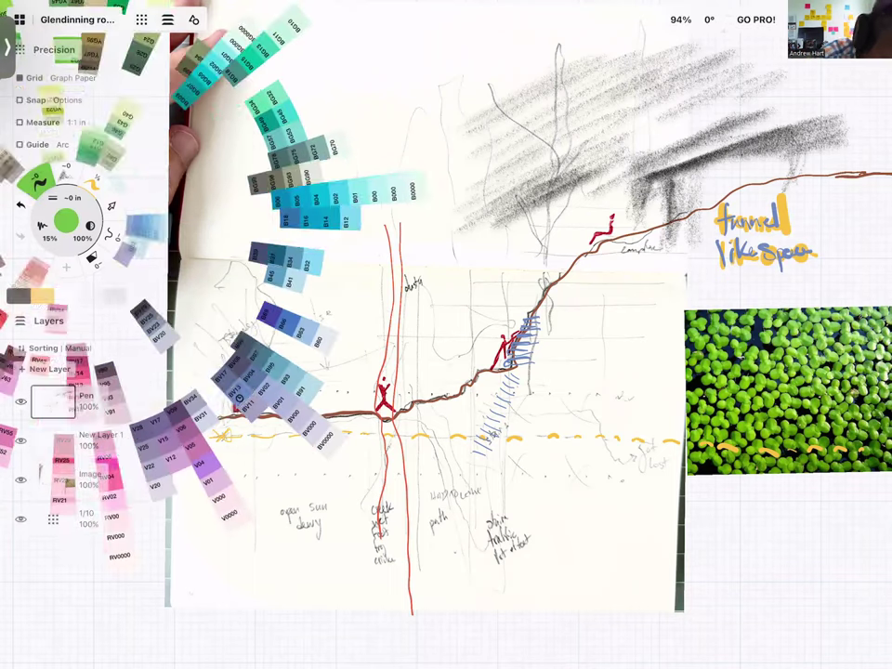
left_click_drag(389, 423, 684, 448)
mouse_move(554, 454)
left_mouse_down()
mouse_move(554, 474)
mouse_move(617, 468)
left_mouse_up()
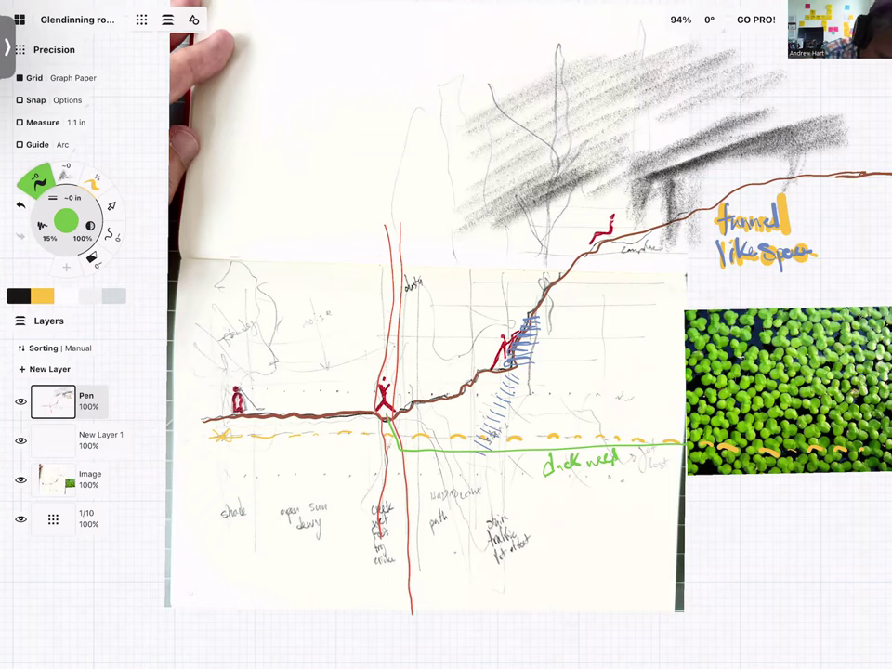
Draw an orange marker box over the upper shading with a dashed leader.
left_click(93, 181)
left_click(66, 221)
left_click_drag(335, 279, 279, 428)
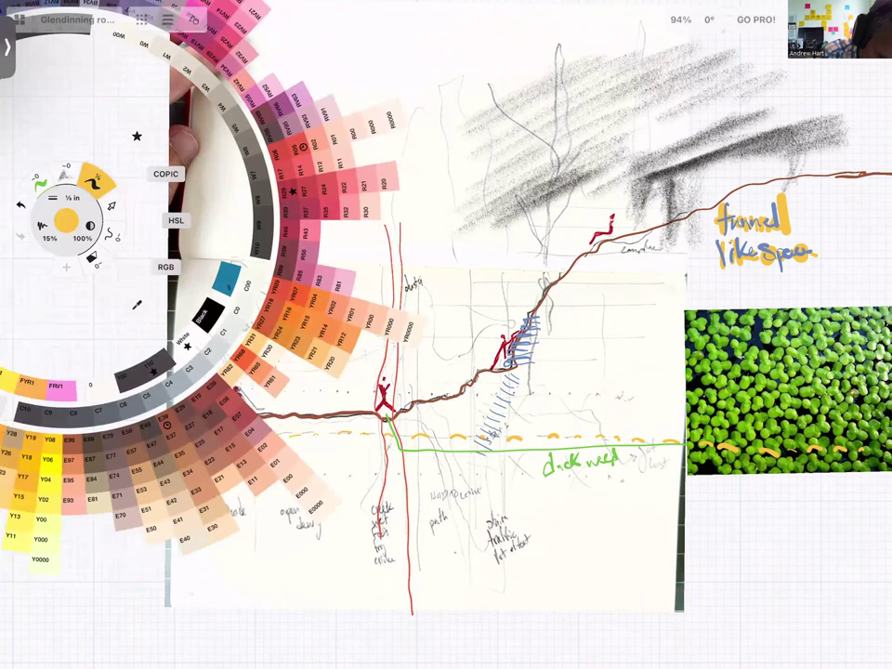
left_click(278, 316)
mouse_move(449, 145)
left_mouse_down()
mouse_move(449, 265)
mouse_move(558, 154)
mouse_move(556, 272)
mouse_move(449, 270)
mouse_move(489, 290)
mouse_move(500, 322)
left_mouse_up()
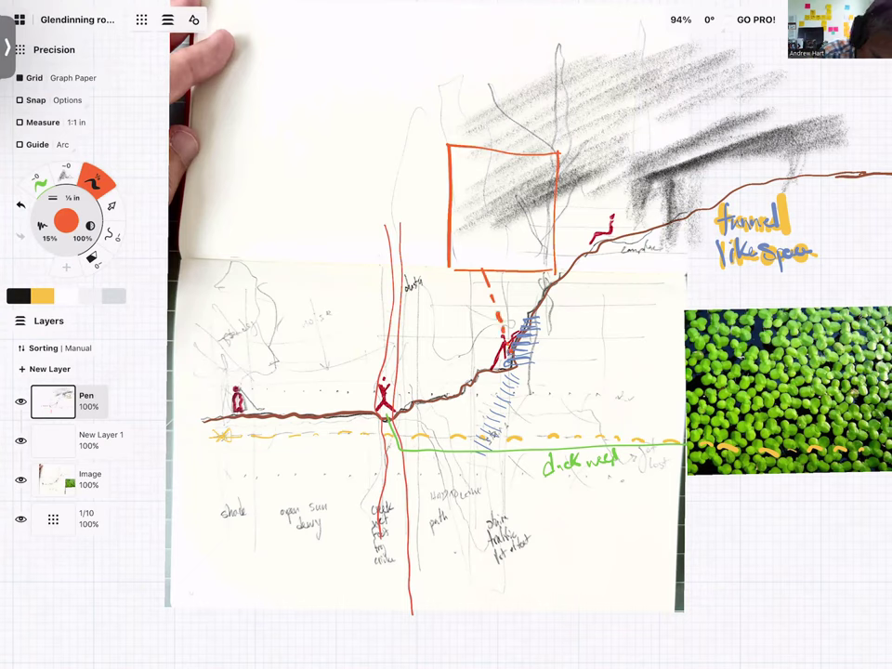
left_click(65, 173)
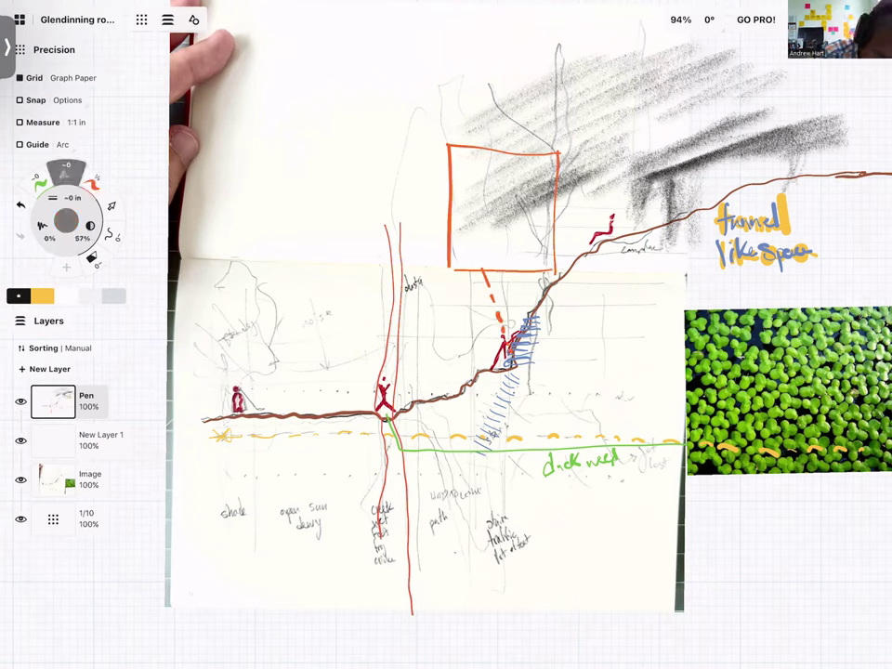
left_click(65, 173)
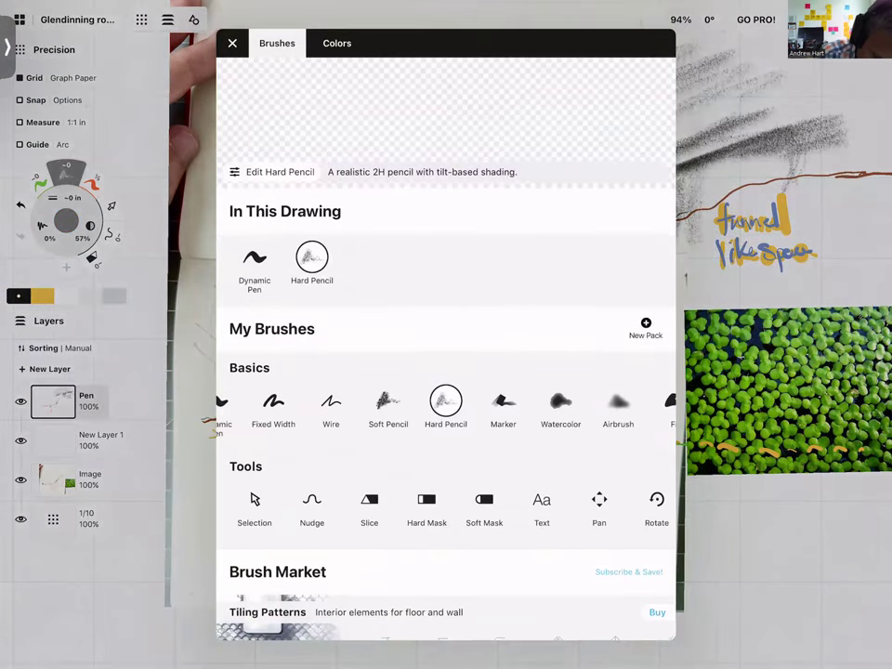
With Soft Pencil, shade graphite right of the blue hatching and add dark diagonal strokes.
left_click(387, 401)
left_click(232, 42)
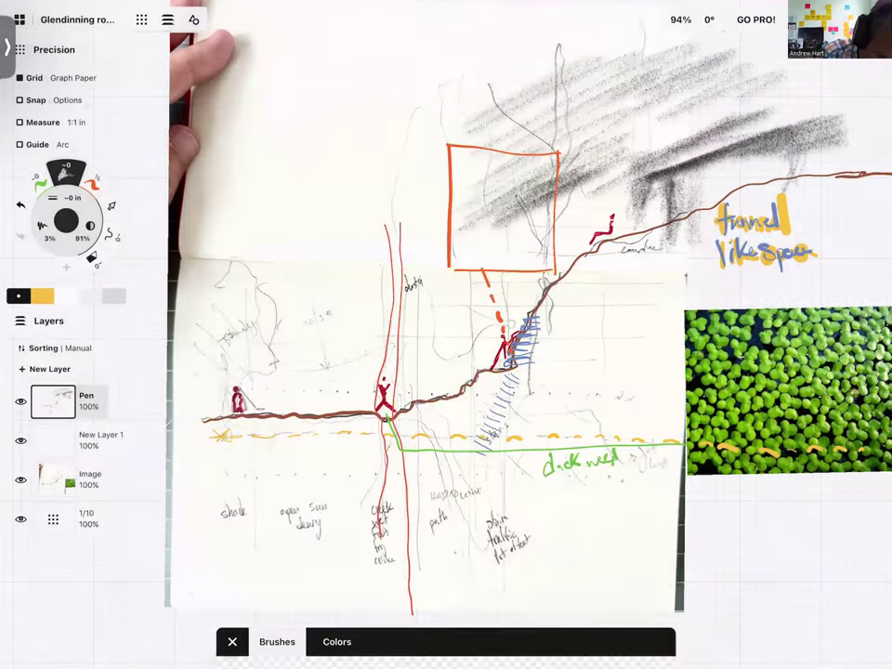
left_click_drag(567, 297, 651, 390)
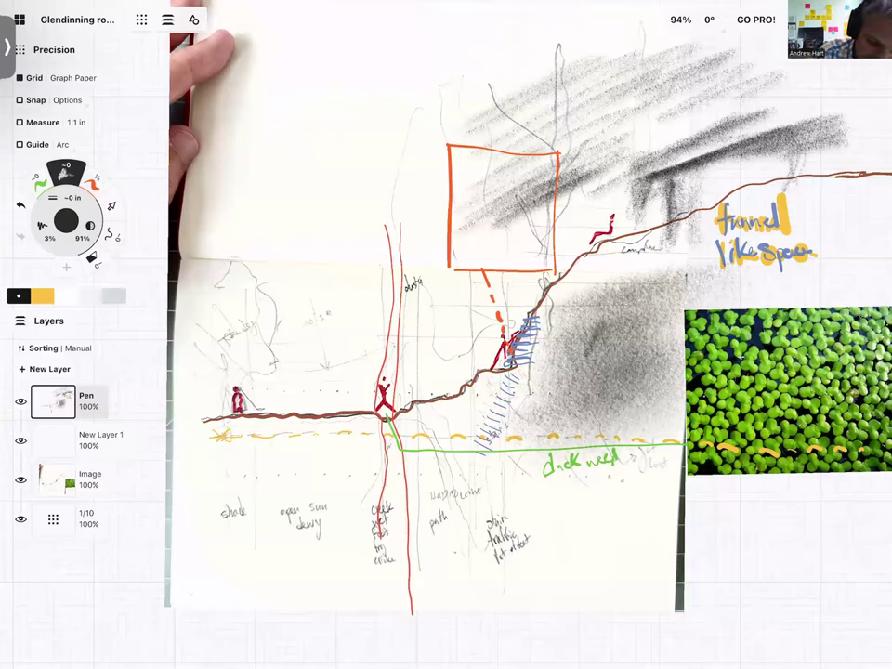
mouse_move(595, 330)
left_mouse_down()
mouse_move(539, 413)
mouse_move(493, 435)
left_mouse_up()
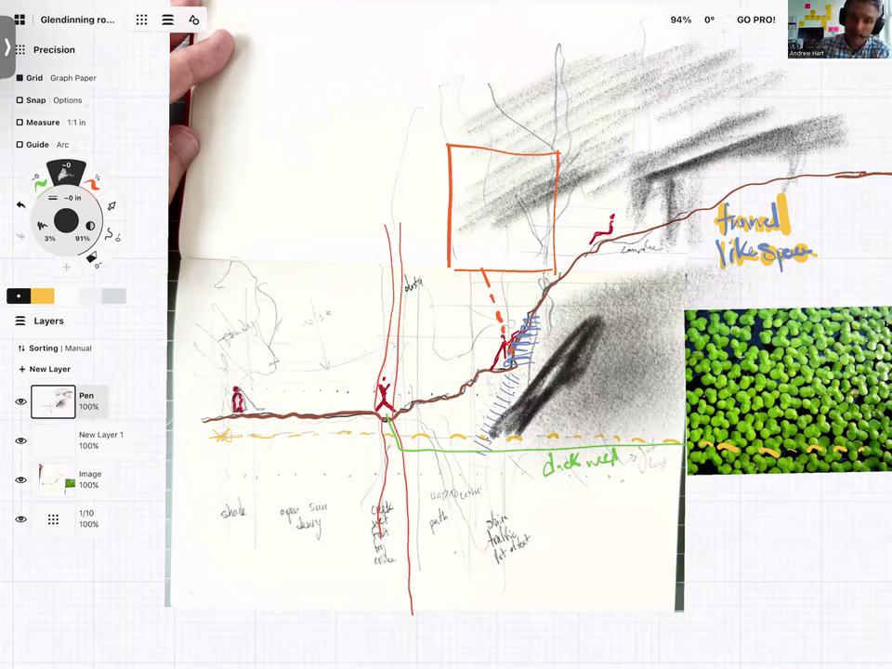
left_click_drag(688, 246, 576, 279)
left_click_drag(651, 278, 558, 316)
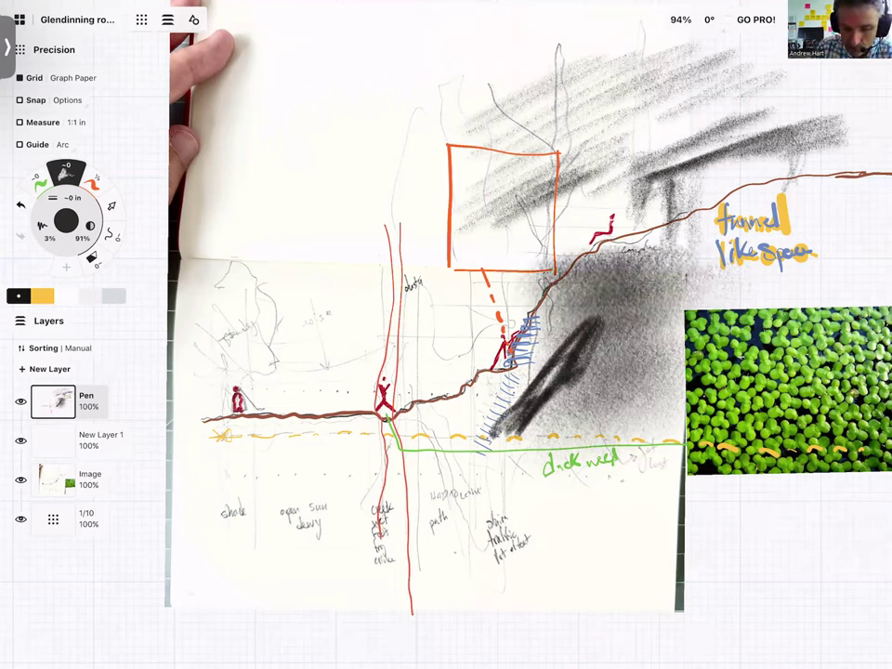
left_click_drag(521, 446, 409, 461)
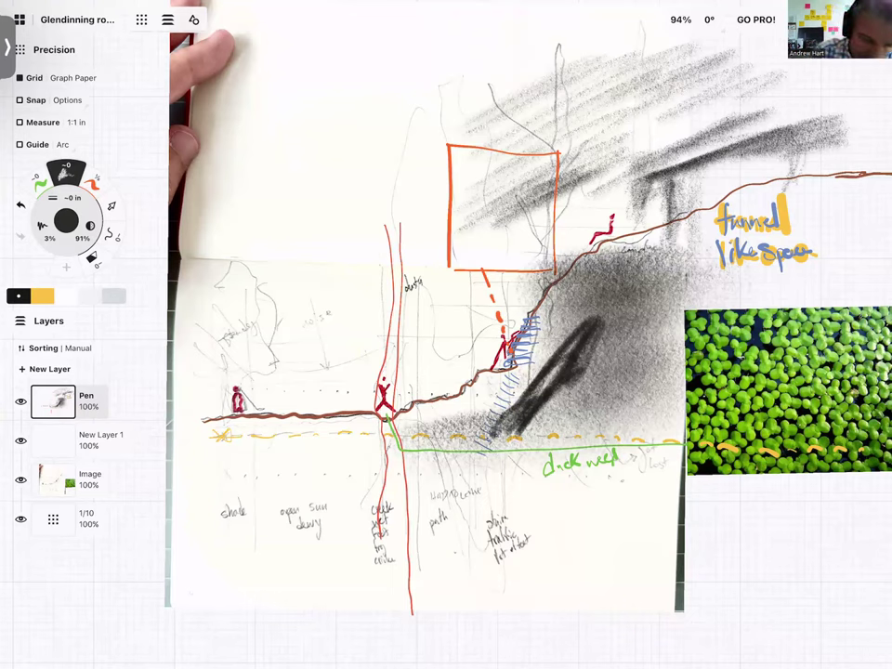
left_click(37, 182)
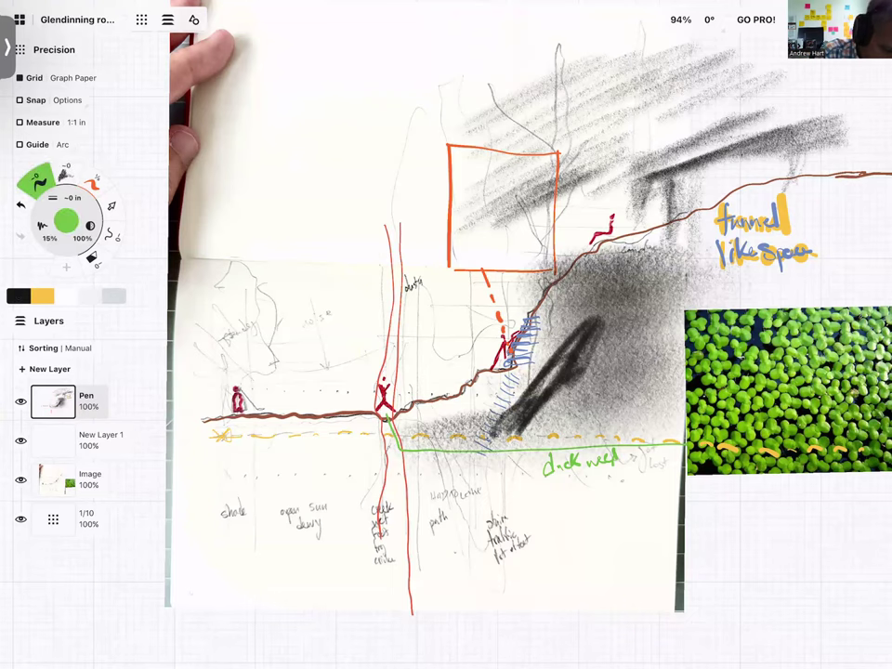
left_click(37, 182)
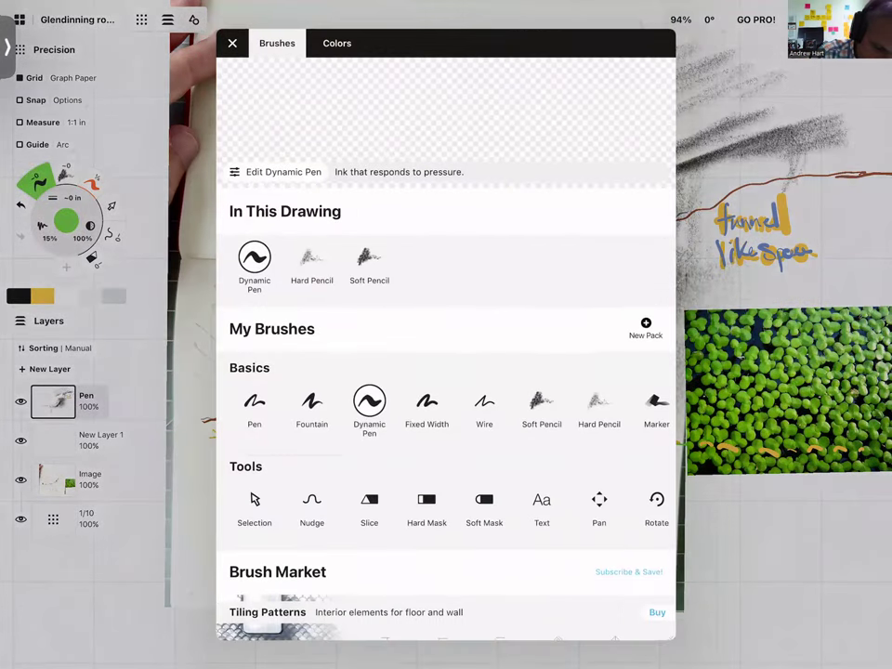
With the Fixed Width brush in orange, write a small note near the red figure.
left_click(254, 401)
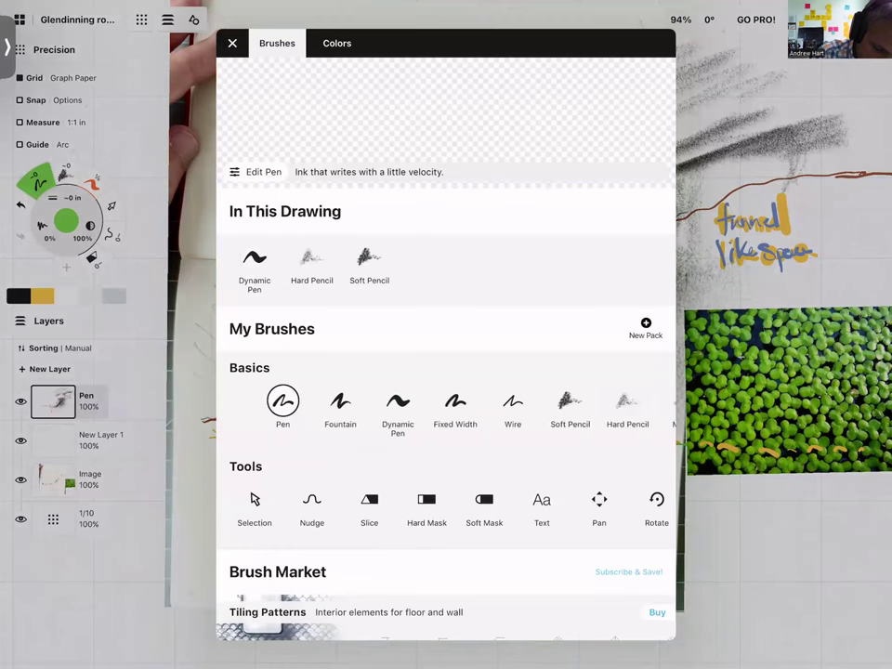
left_click(426, 401)
left_click(426, 402)
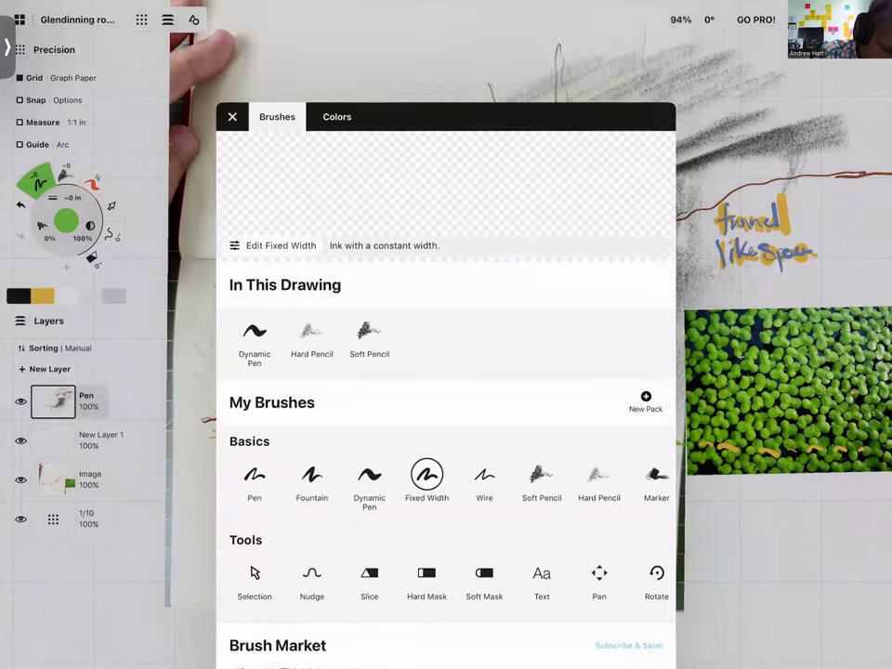
left_click(66, 220)
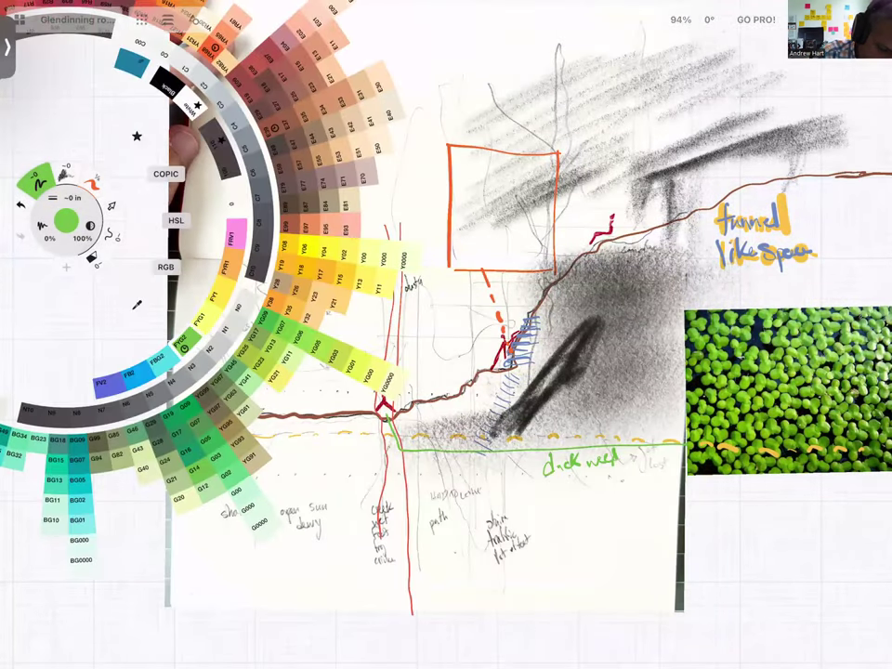
left_click(227, 267)
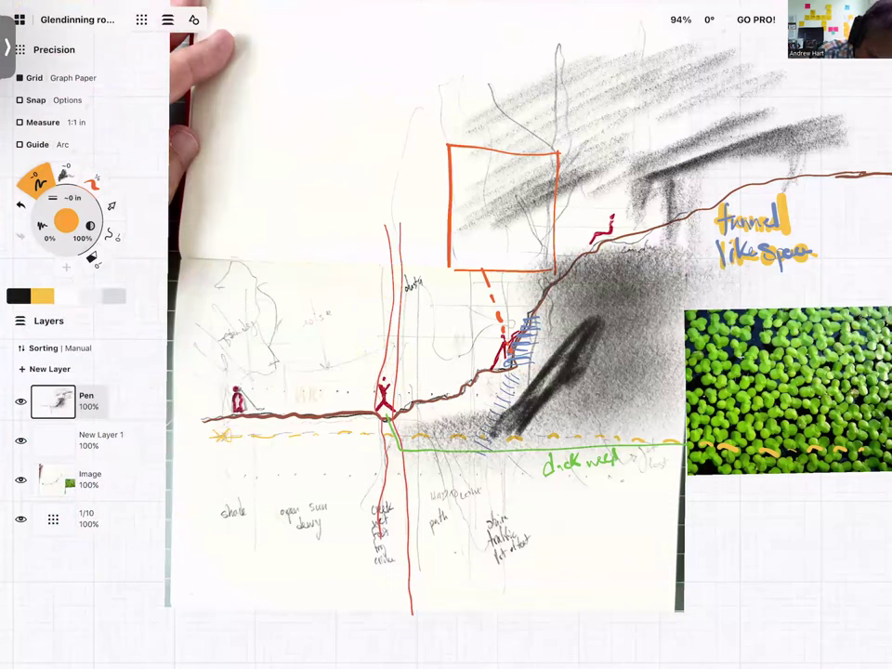
scroll(531, 321, "up", 5)
scroll(531, 321, "up", 5)
scroll(530, 321, "up", 2)
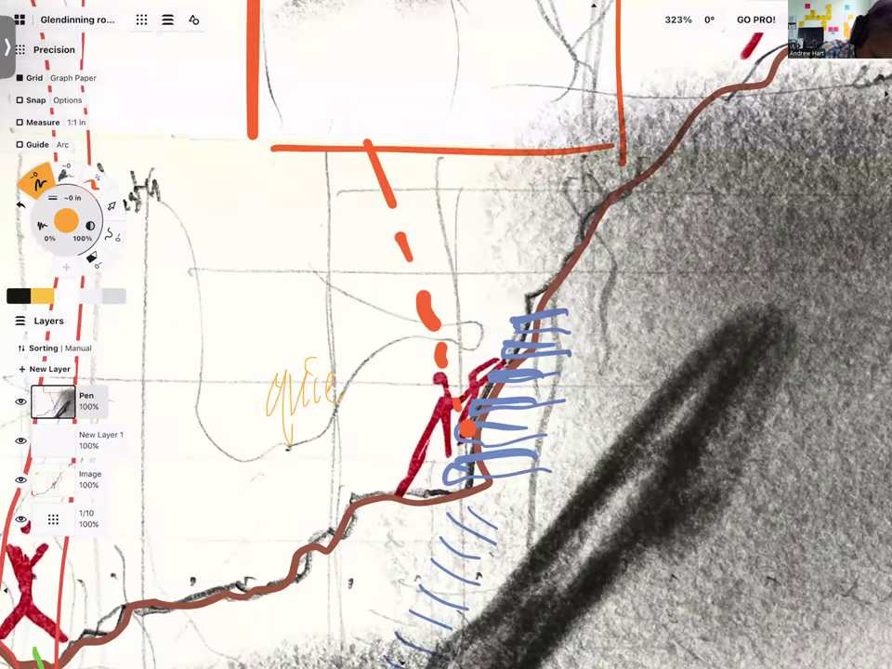
left_click_drag(587, 321, 613, 346)
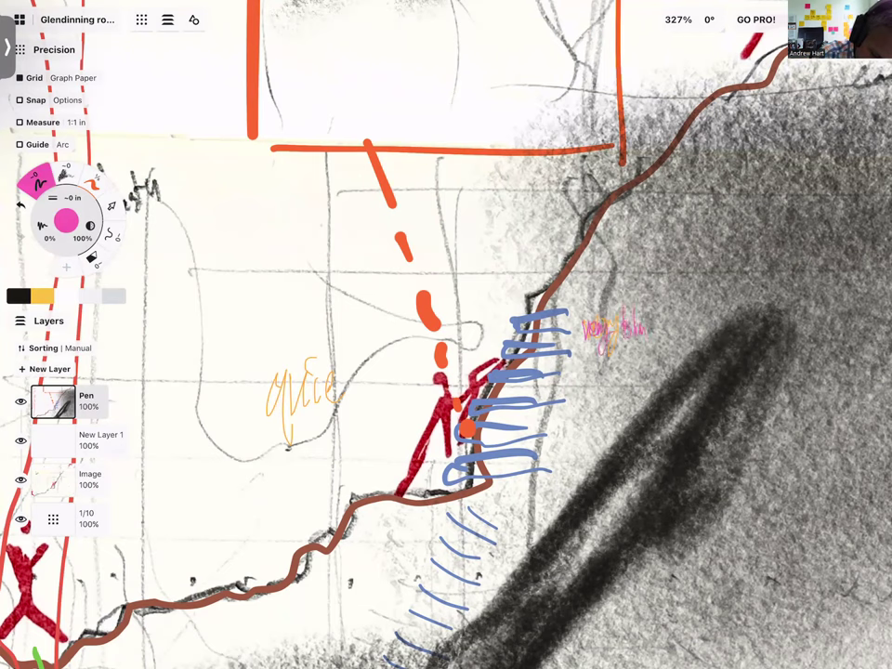
Add pink notes by the blue hatching, a pink asterisk, and leader lines to an upper-left note.
left_click_drag(578, 355, 590, 365)
mouse_move(469, 249)
left_mouse_down()
mouse_move(472, 277)
mouse_move(535, 271)
left_mouse_up()
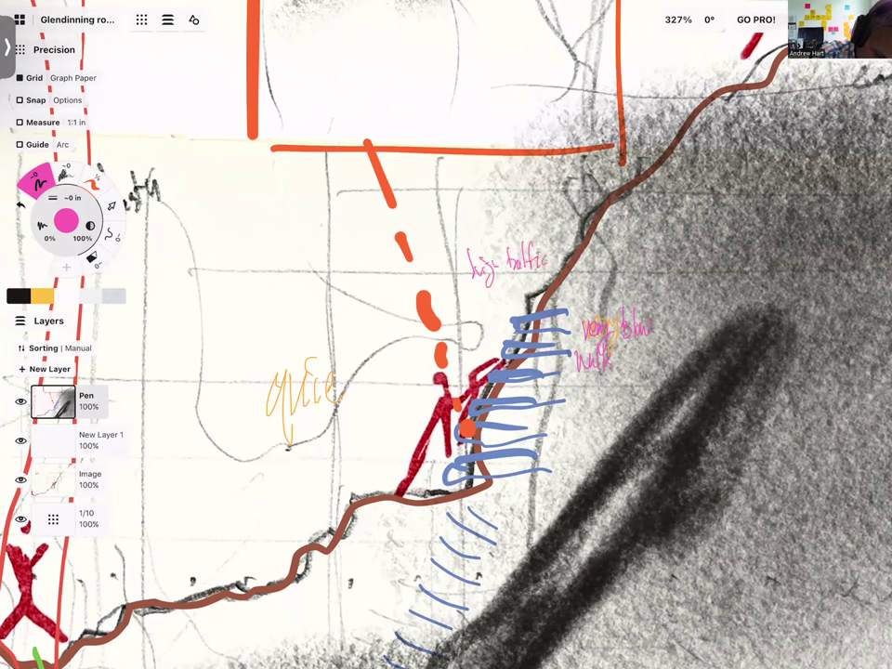
left_click_drag(361, 365, 490, 370)
mouse_move(386, 346)
left_mouse_down()
mouse_move(411, 381)
mouse_move(283, 240)
left_mouse_up()
mouse_move(245, 210)
left_mouse_down()
mouse_move(255, 235)
mouse_move(276, 233)
mouse_move(289, 212)
mouse_move(267, 244)
left_mouse_up()
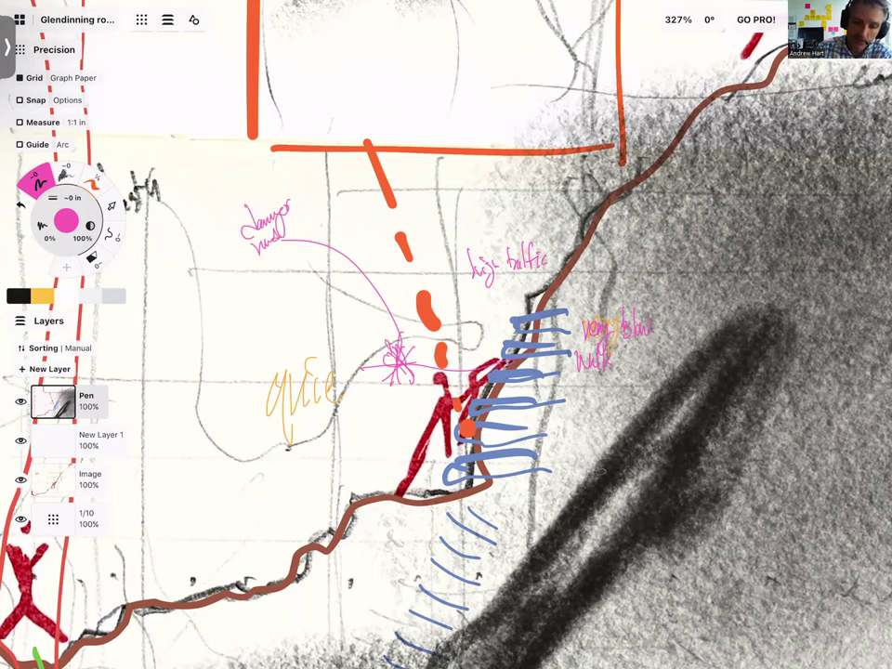
scroll(651, 331, "down", 2)
scroll(651, 331, "down", 3)
scroll(650, 331, "down", 3)
scroll(446, 335, "down", 3)
scroll(446, 335, "up", 1)
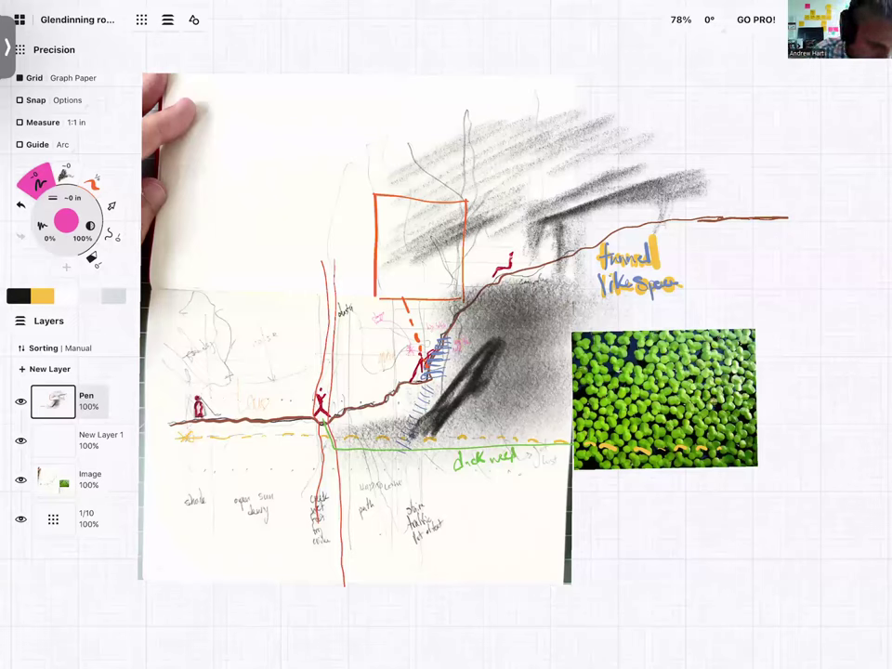
Scribble dark grey noise strokes above the orange box and along the sketch's bottom.
left_click(65, 172)
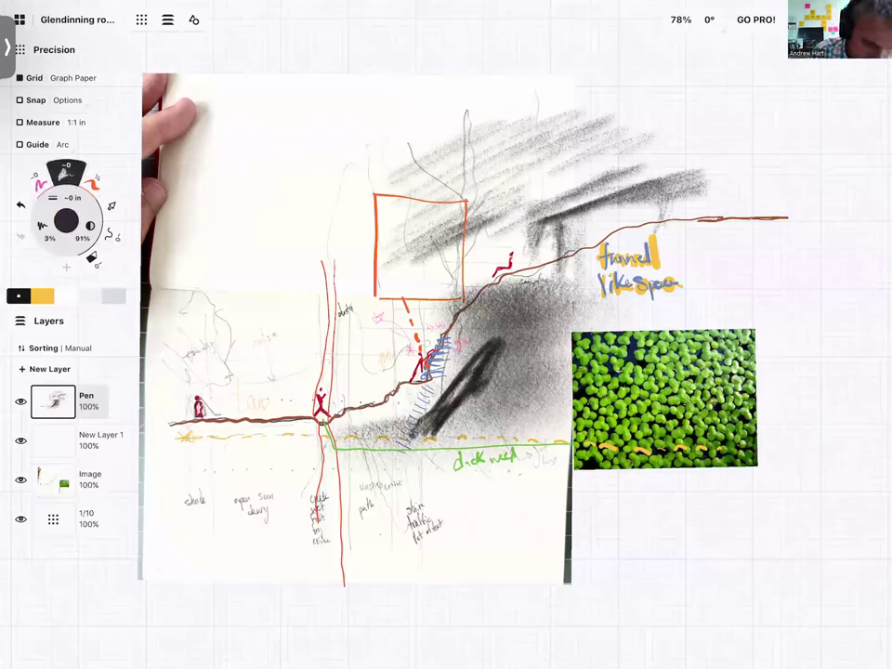
left_click(37, 182)
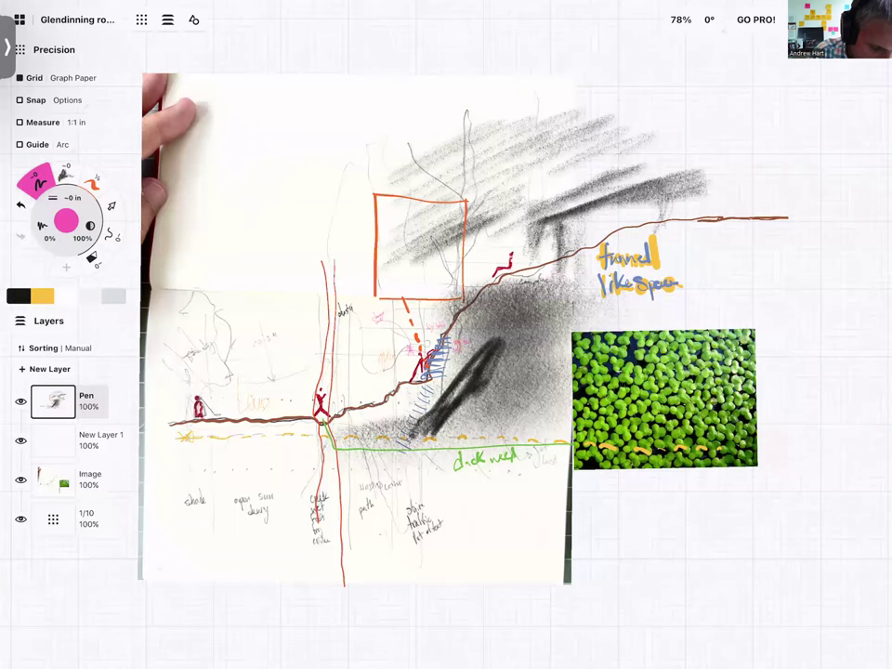
left_click(66, 221)
left_click(259, 249)
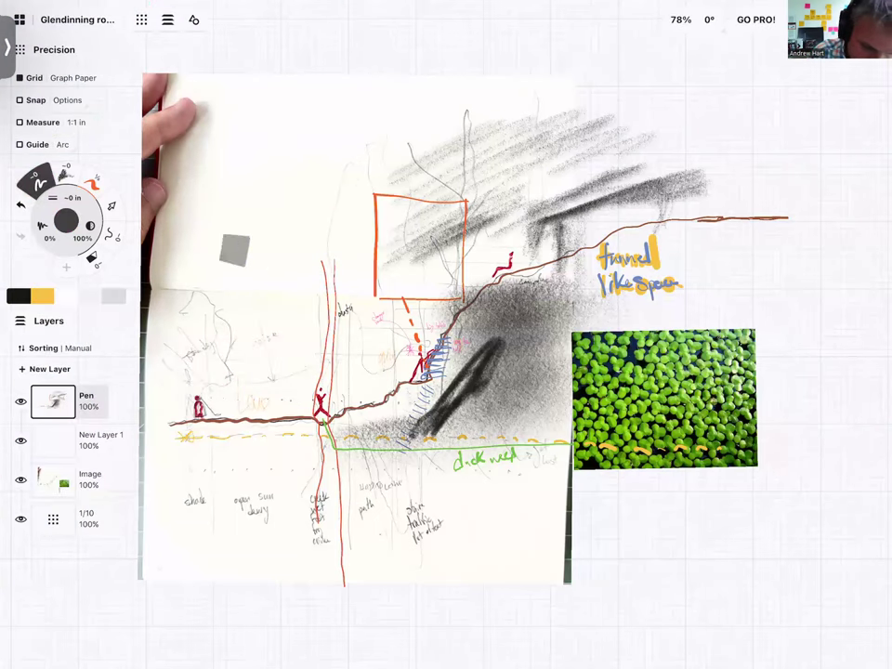
left_click_drag(321, 51, 323, 186)
left_click_drag(325, 111, 333, 181)
mouse_move(335, 83)
left_mouse_down()
mouse_move(339, 158)
mouse_move(367, 144)
left_mouse_up()
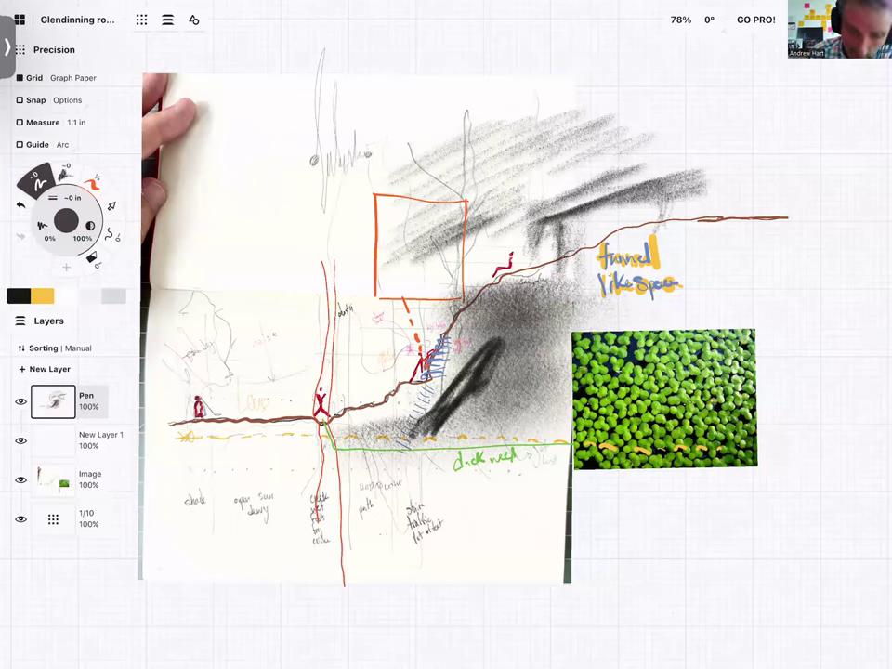
left_click_drag(469, 517, 465, 558)
mouse_move(372, 383)
left_mouse_down()
mouse_move(373, 414)
mouse_move(390, 379)
left_mouse_up()
left_click_drag(548, 513, 548, 537)
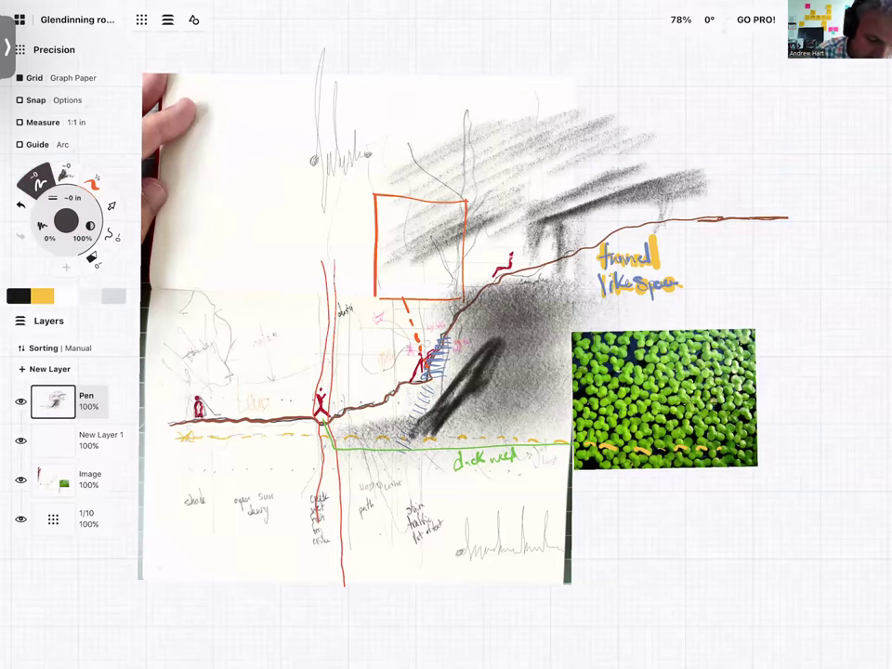
Compare with the Pen layer hidden, draw a small box marked 36, and leave Concepts.
left_click(21, 402)
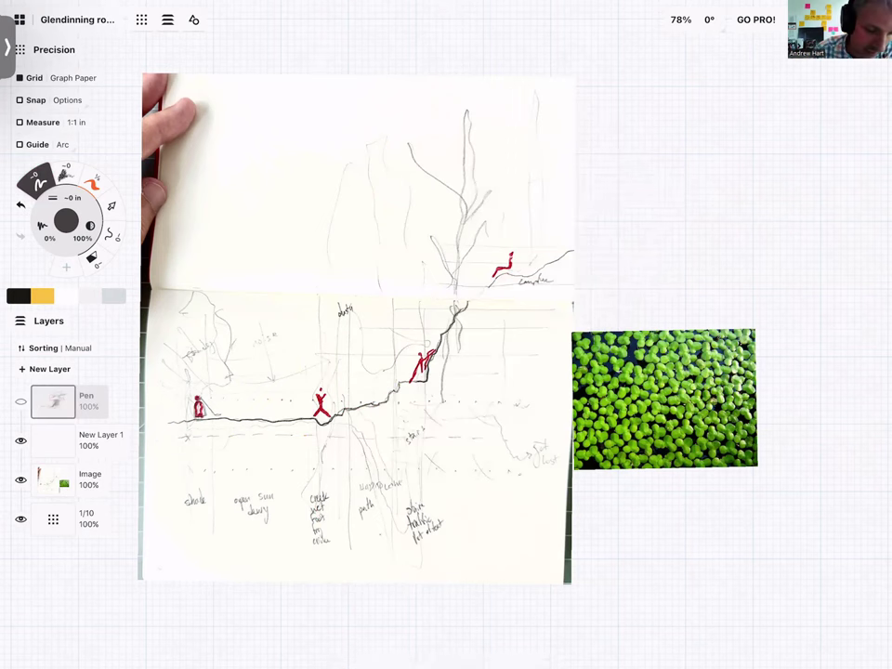
left_click(21, 402)
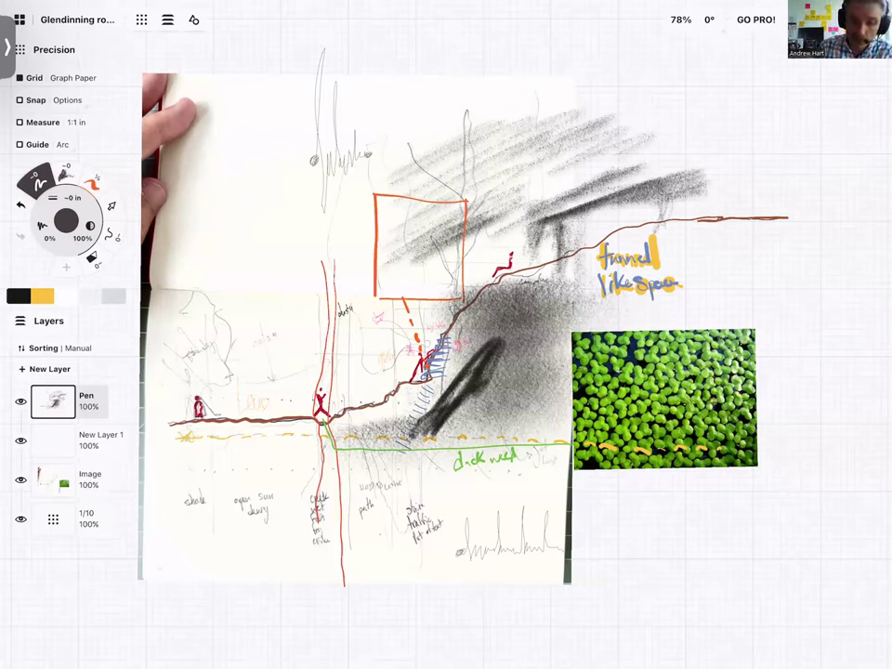
left_click_drag(213, 146, 264, 190)
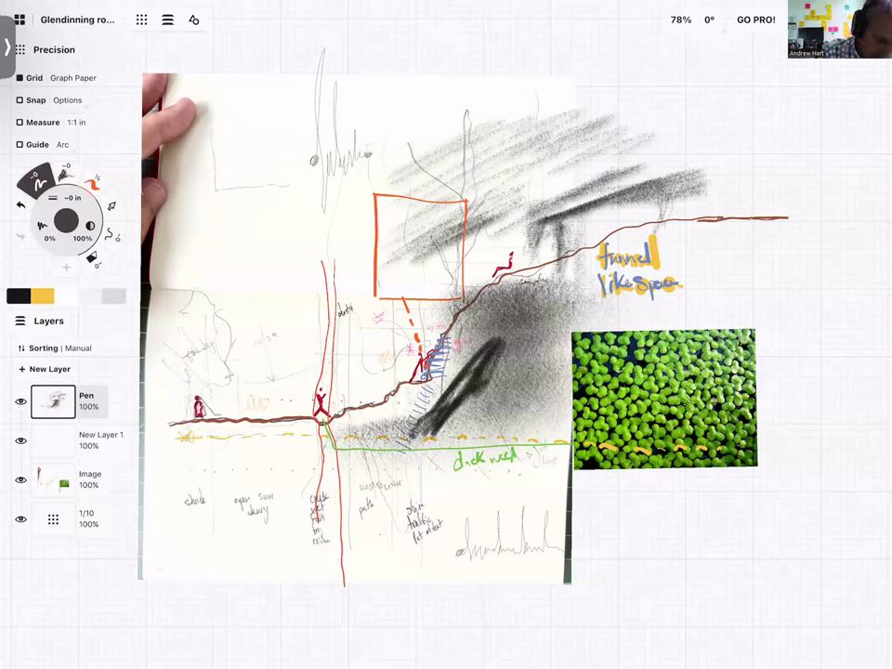
left_click_drag(212, 127, 275, 185)
left_click_drag(195, 158, 202, 171)
left_click_drag(233, 115, 245, 127)
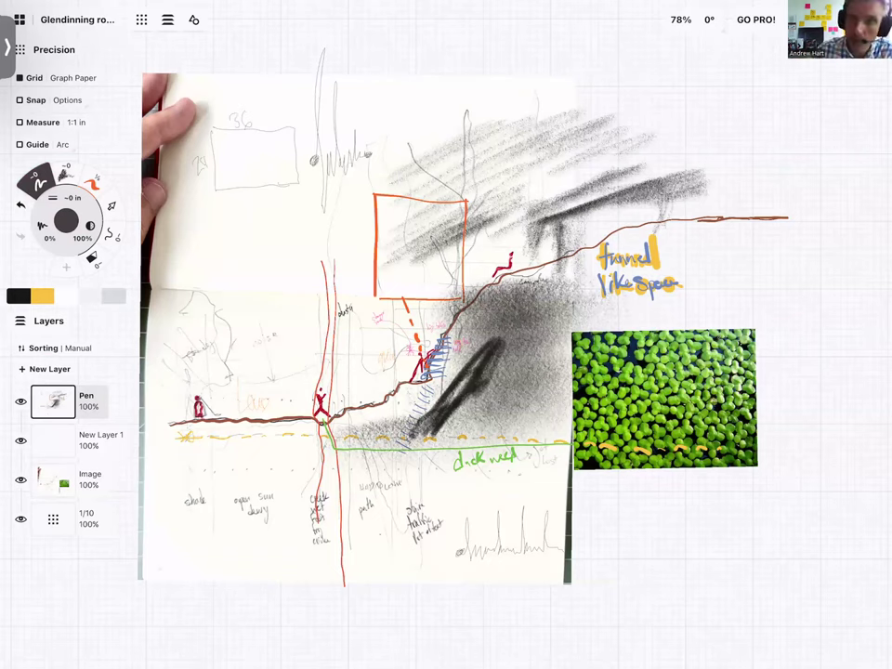
left_click_drag(446, 665, 446, 418)
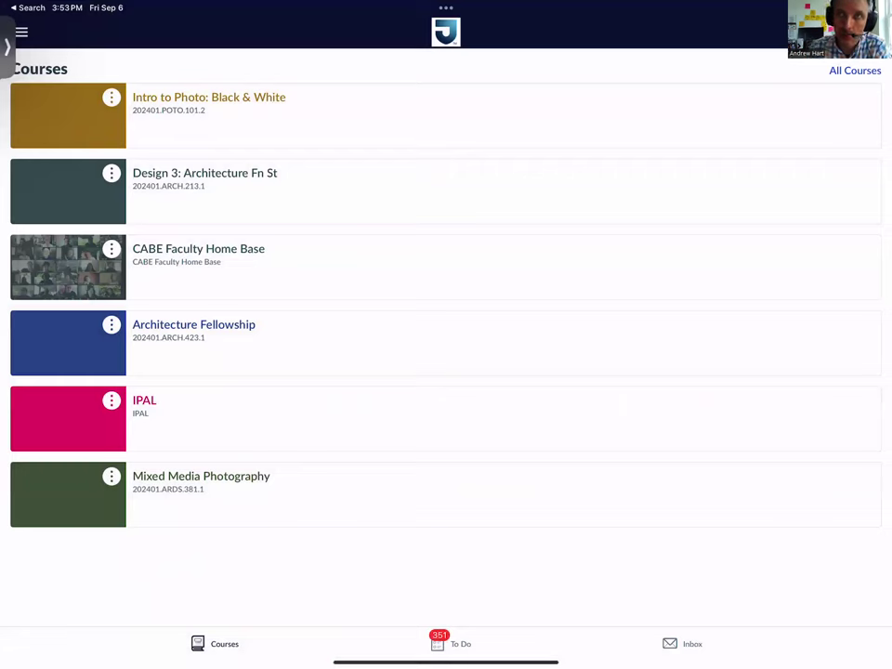
Read Design 3's 'Tuesday 24x36 Board Requirements' announcement, then bring up the app switcher.
left_click(204, 177)
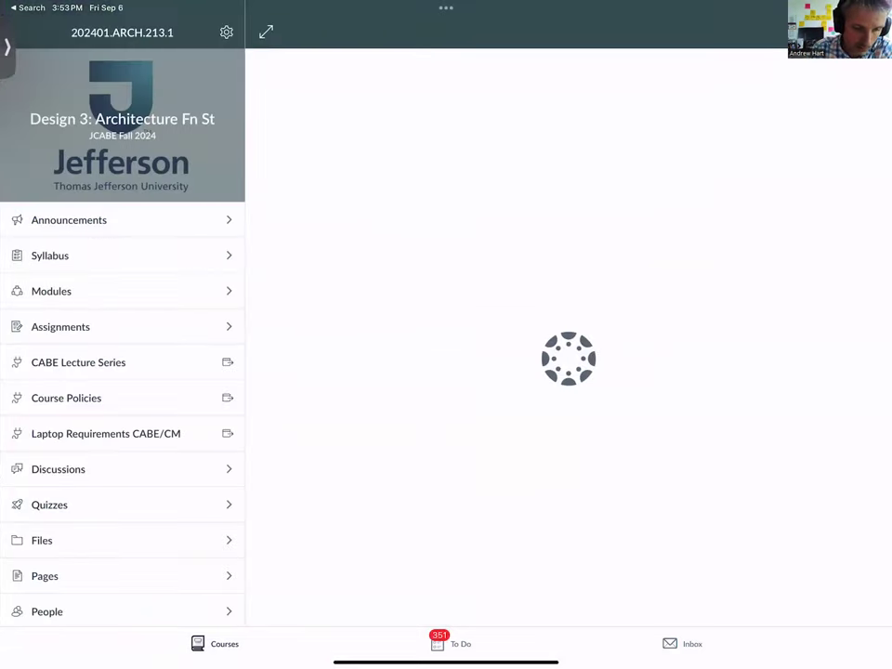
left_click(69, 219)
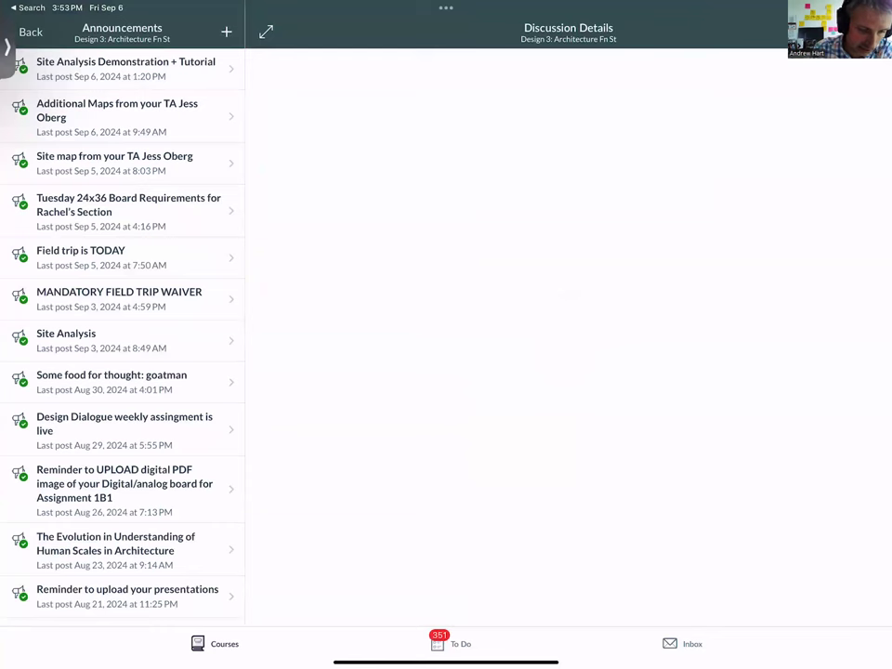
left_click(129, 204)
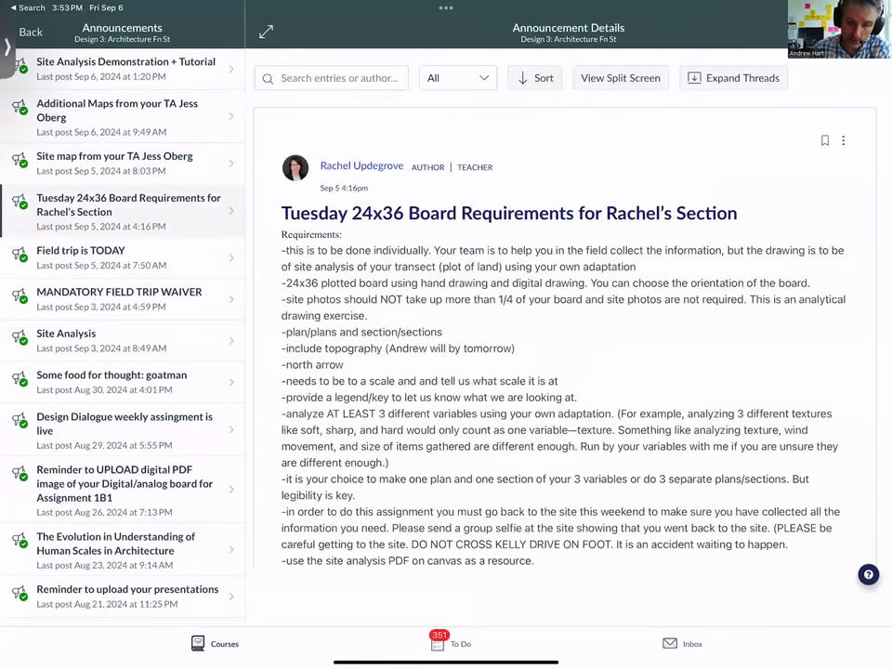
scroll(564, 372, "down", 2)
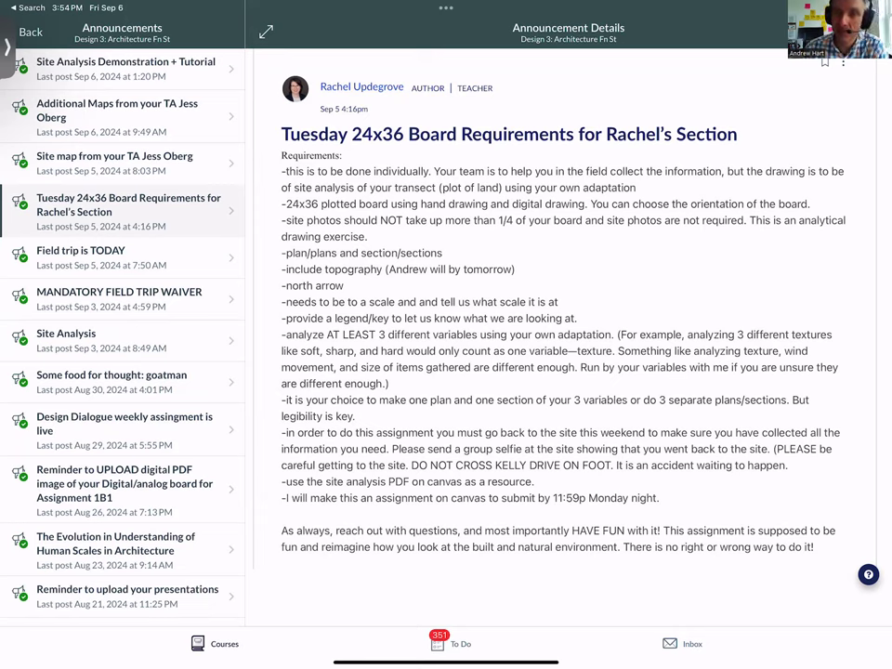
left_click_drag(446, 664, 446, 419)
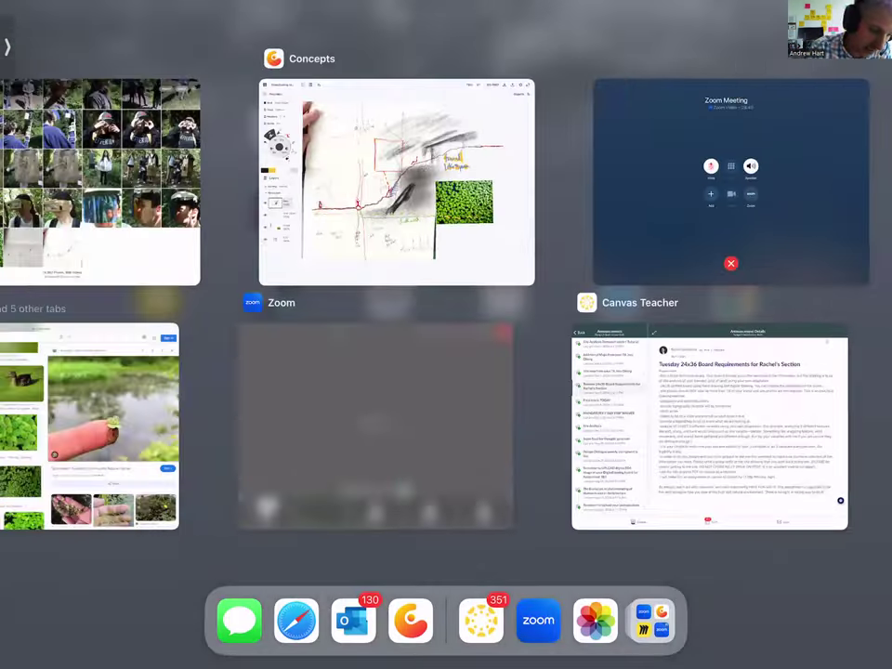
Back in the Glendinning drawing, switch to the soft pencil in light blue.
left_click(397, 183)
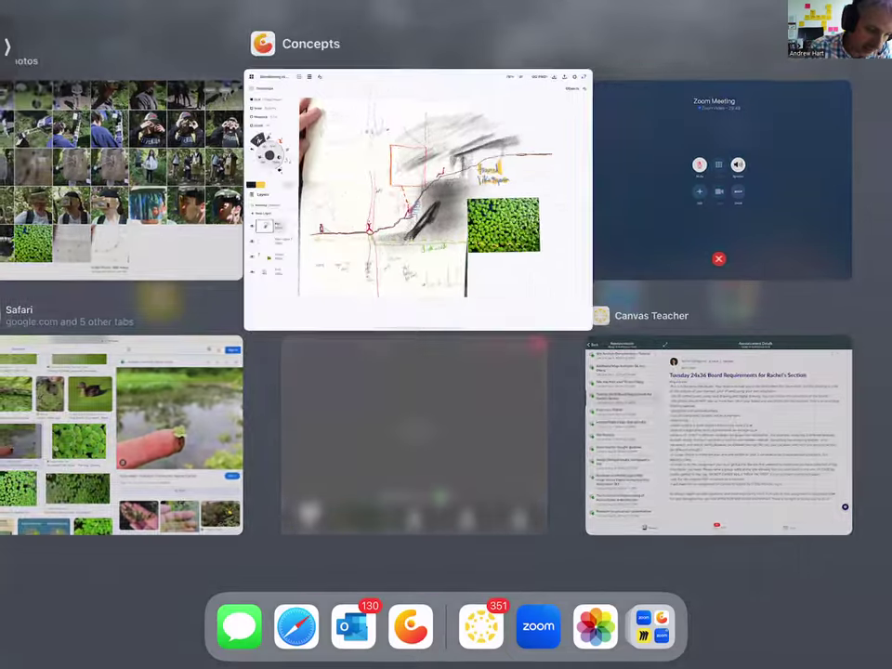
left_click(95, 182)
left_click_drag(446, 93, 446, 651)
left_click(65, 172)
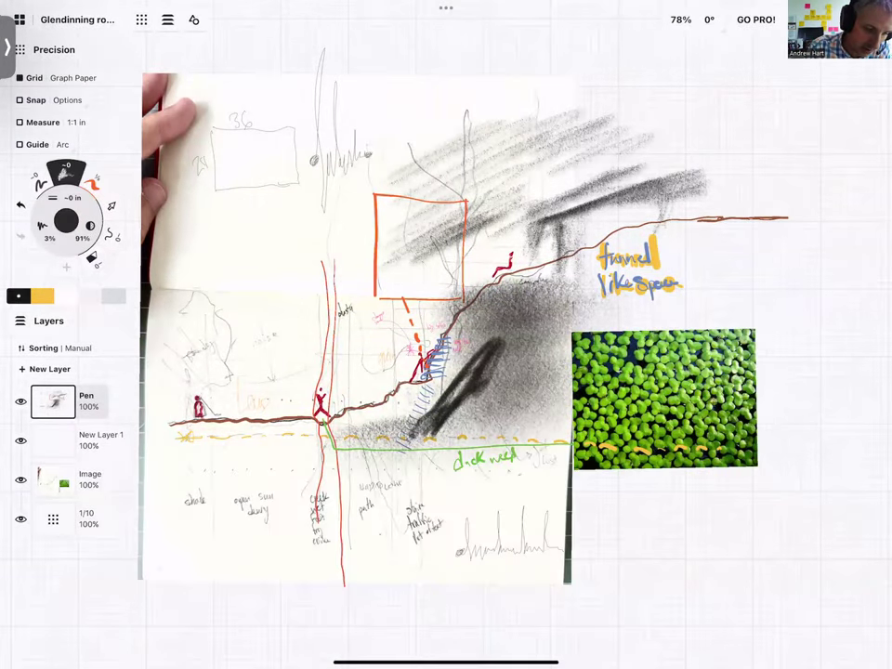
left_click(66, 220)
left_click(202, 309)
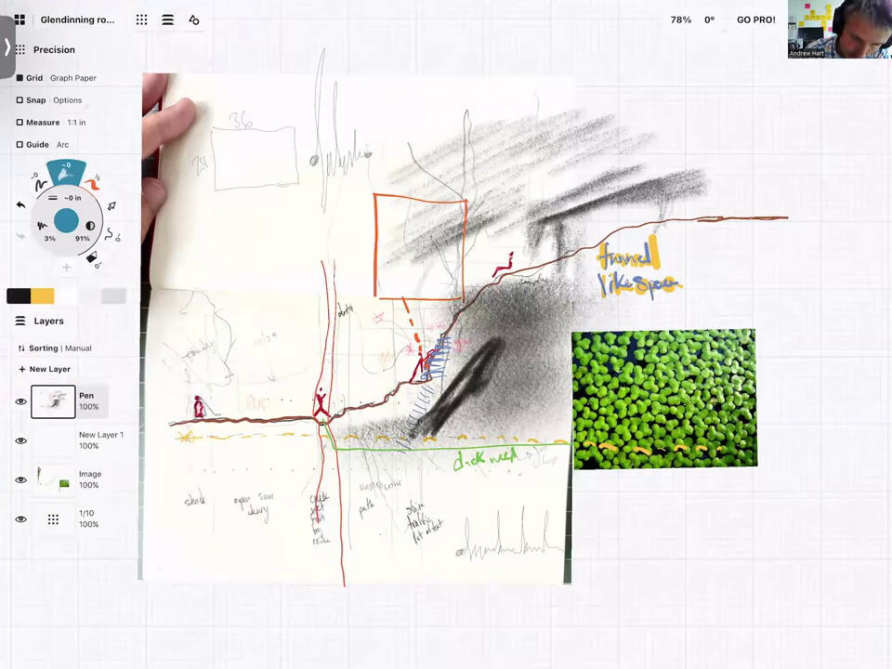
Circle the spot beside the orange box and the ground line's right end, and add three arrows.
left_click_drag(465, 243, 457, 245)
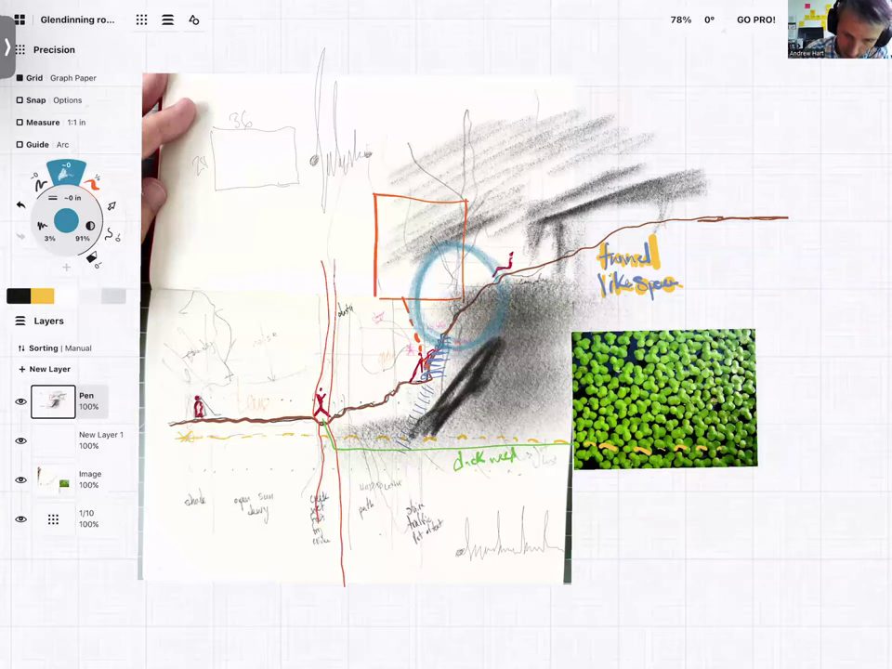
left_click_drag(721, 151, 716, 154)
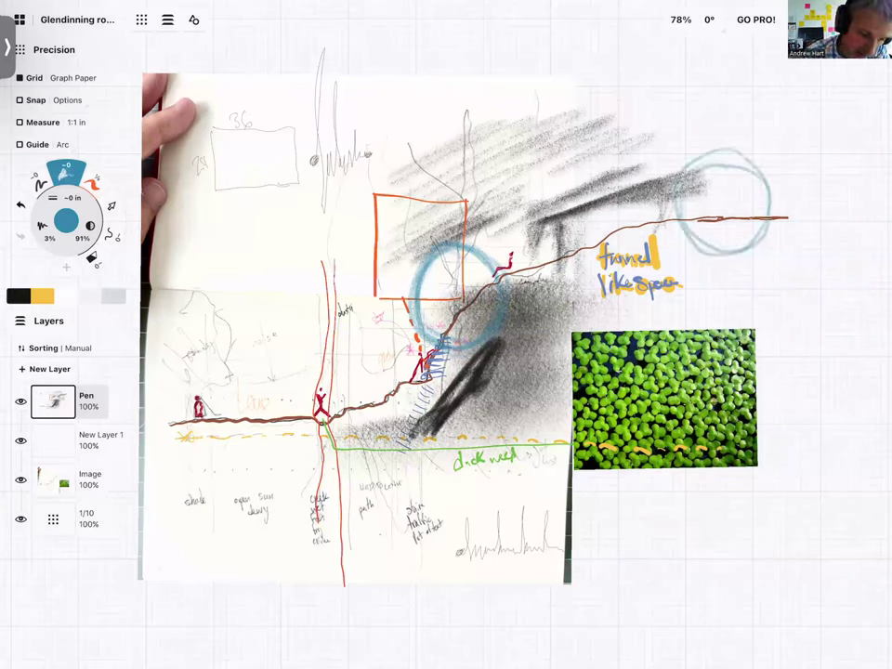
left_click_drag(276, 253, 360, 366)
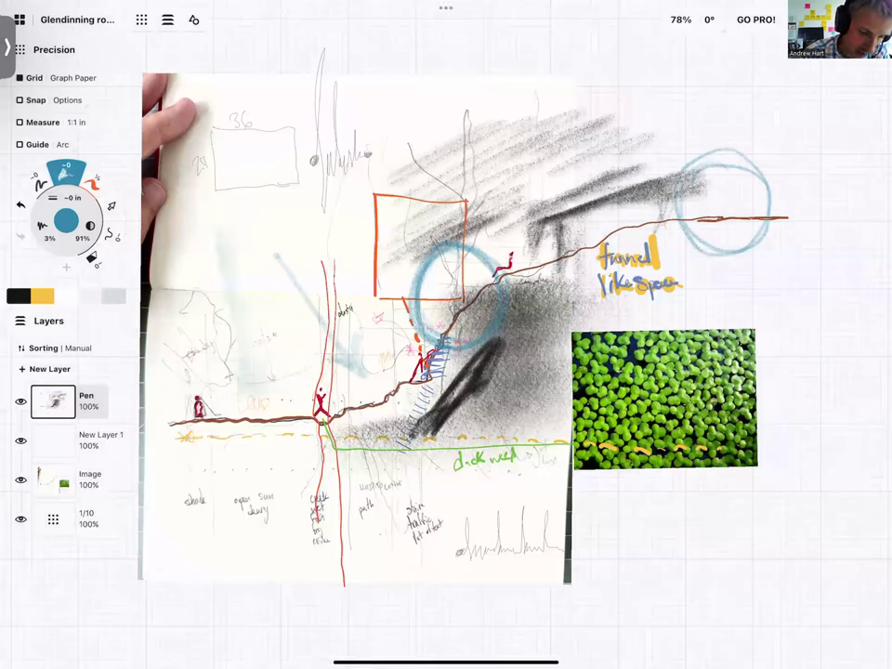
left_click_drag(222, 227, 270, 372)
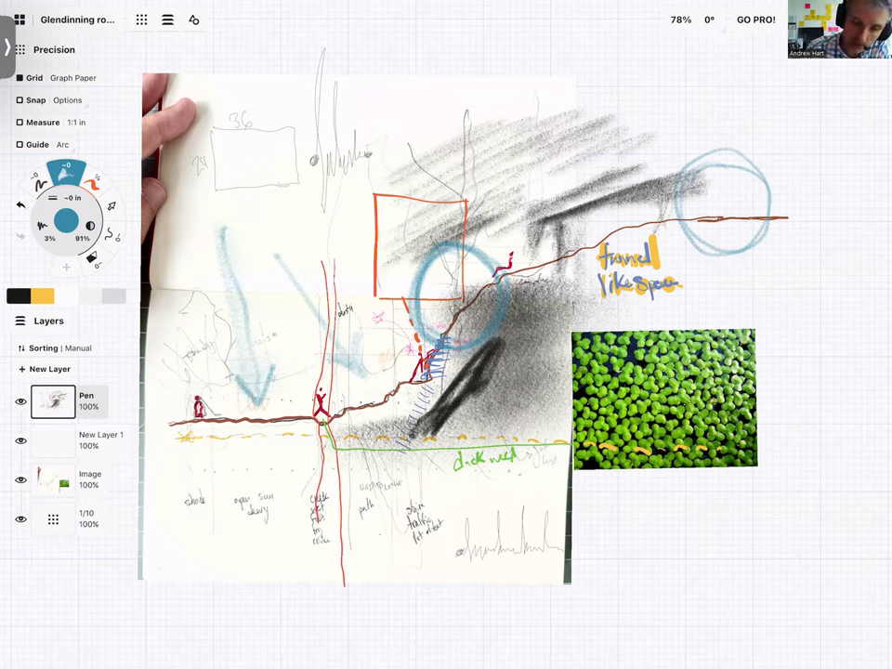
mouse_move(721, 76)
left_mouse_down()
mouse_move(721, 155)
mouse_move(731, 143)
left_mouse_up()
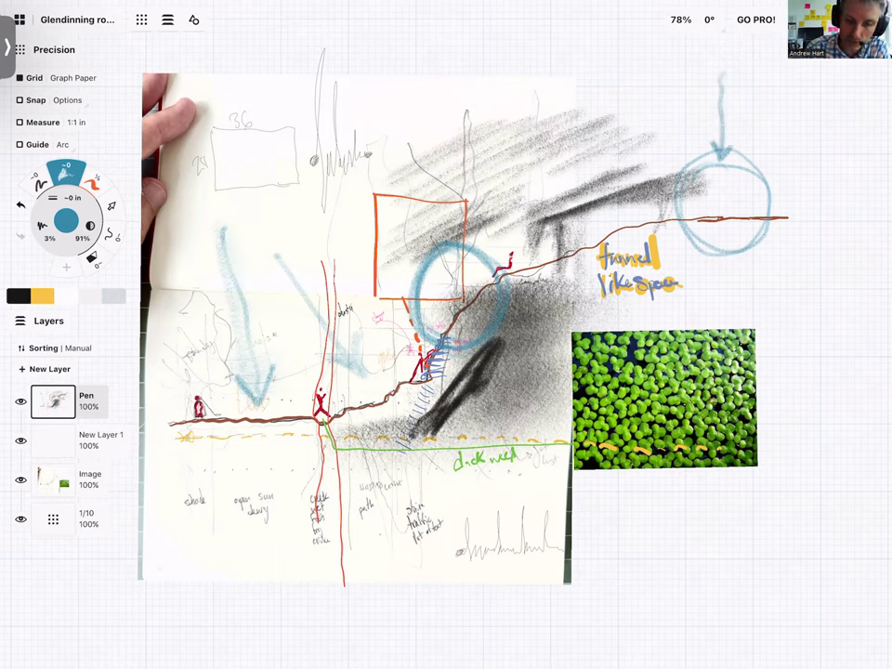
Sketch a small camera icon labelled 'Camera' with a sad face beneath it.
mouse_move(738, 104)
left_mouse_down()
mouse_move(763, 123)
mouse_move(755, 118)
left_mouse_up()
mouse_move(784, 84)
left_mouse_down()
mouse_move(775, 96)
mouse_move(800, 102)
mouse_move(858, 95)
left_mouse_up()
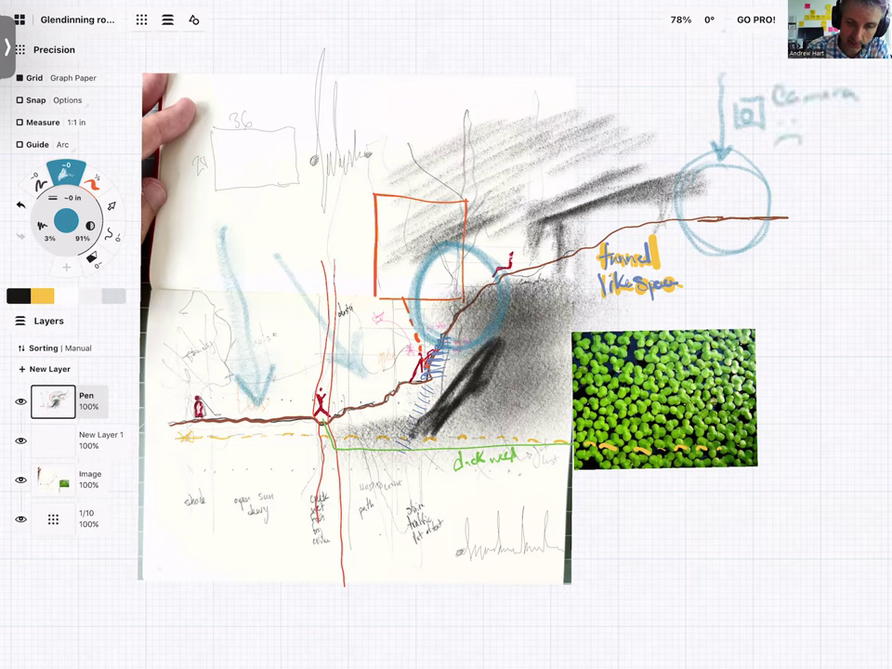
left_click_drag(789, 112, 796, 143)
left_click(780, 124)
left_click(795, 123)
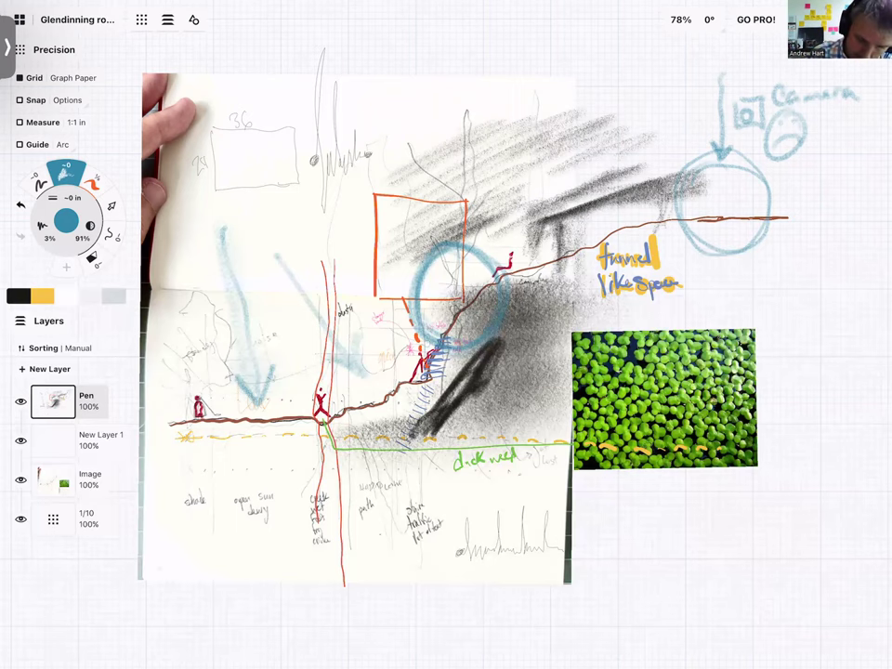
Zoom in on the duckweed photo, trace a few fronds, then hide the Image layer.
scroll(646, 372, "up", 3)
scroll(646, 372, "up", 3)
scroll(646, 372, "up", 3)
scroll(704, 382, "up", 1)
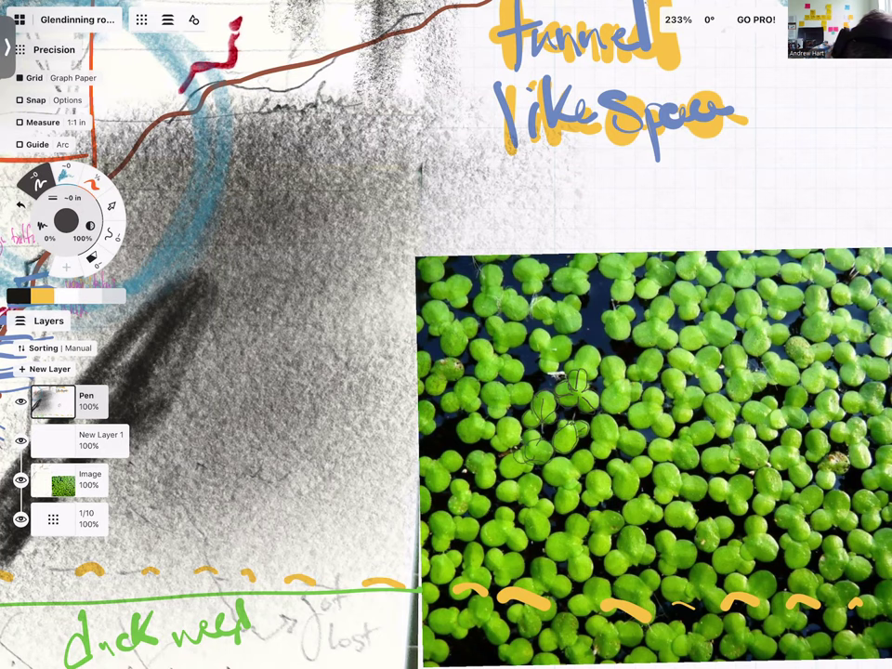
left_click(20, 479)
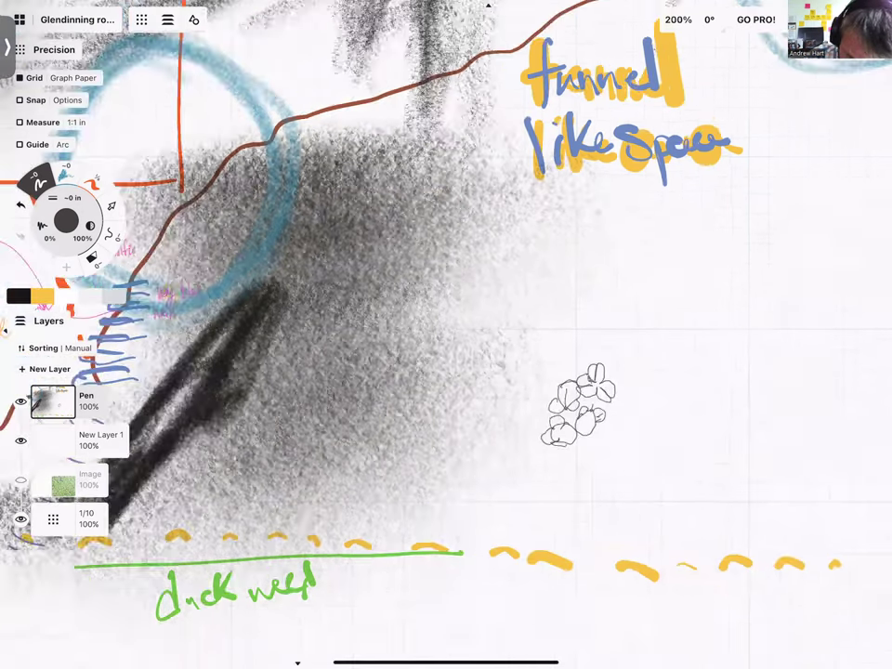
Zoom out and write 'Duckweed' beside the traced cluster.
scroll(446, 335, "down", 5)
left_click_drag(651, 351, 660, 349)
mouse_move(666, 343)
left_mouse_down()
mouse_move(665, 357)
mouse_move(708, 357)
mouse_move(720, 346)
left_mouse_up()
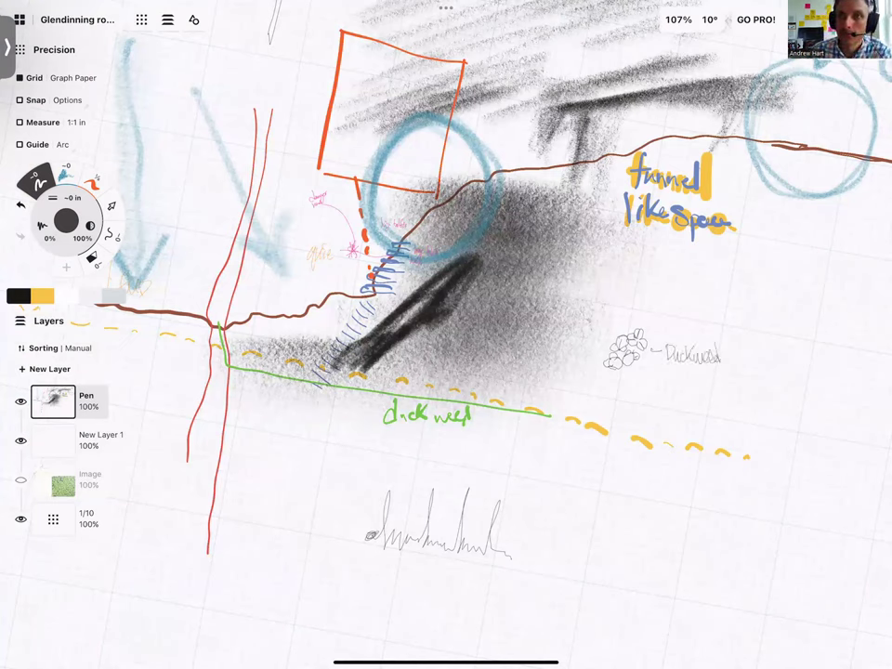